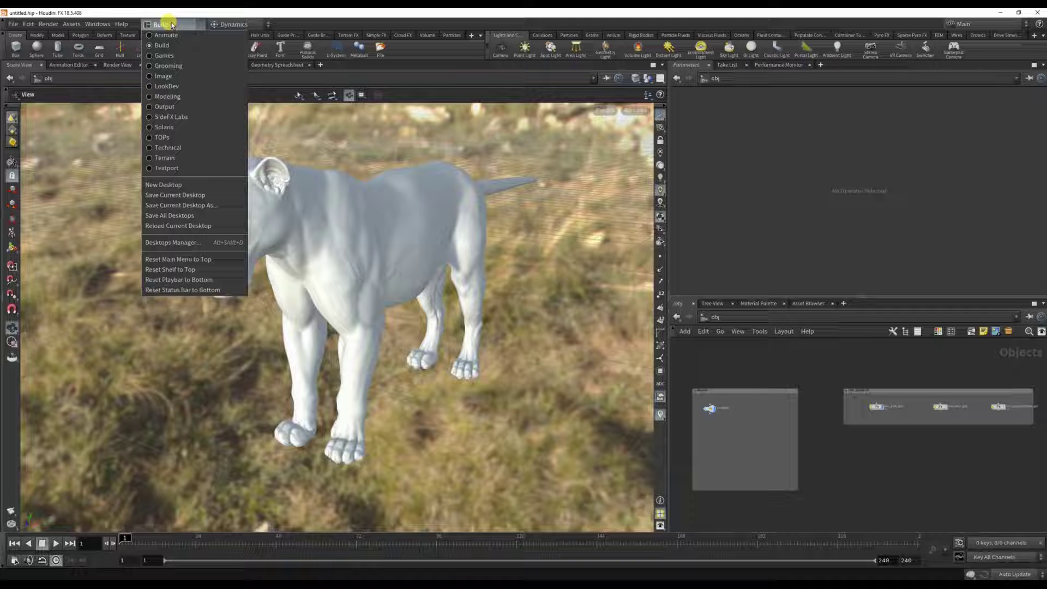
# Switch to the Grooming desktop and light the viewport with the headlight only, framing the whole lion.
pyautogui.click(174, 66)
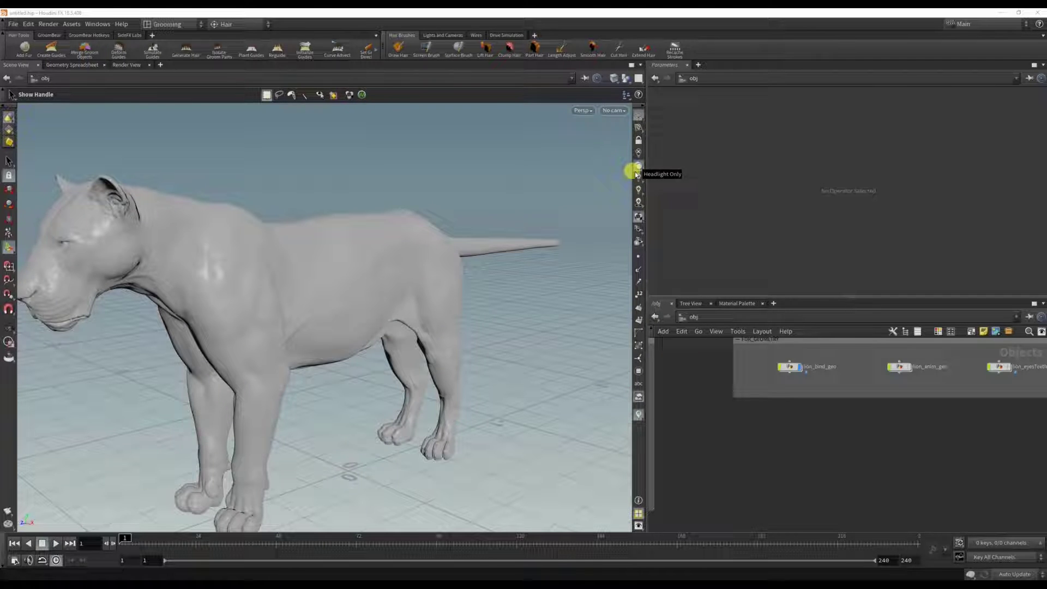
pyautogui.click(638, 189)
pyautogui.click(638, 202)
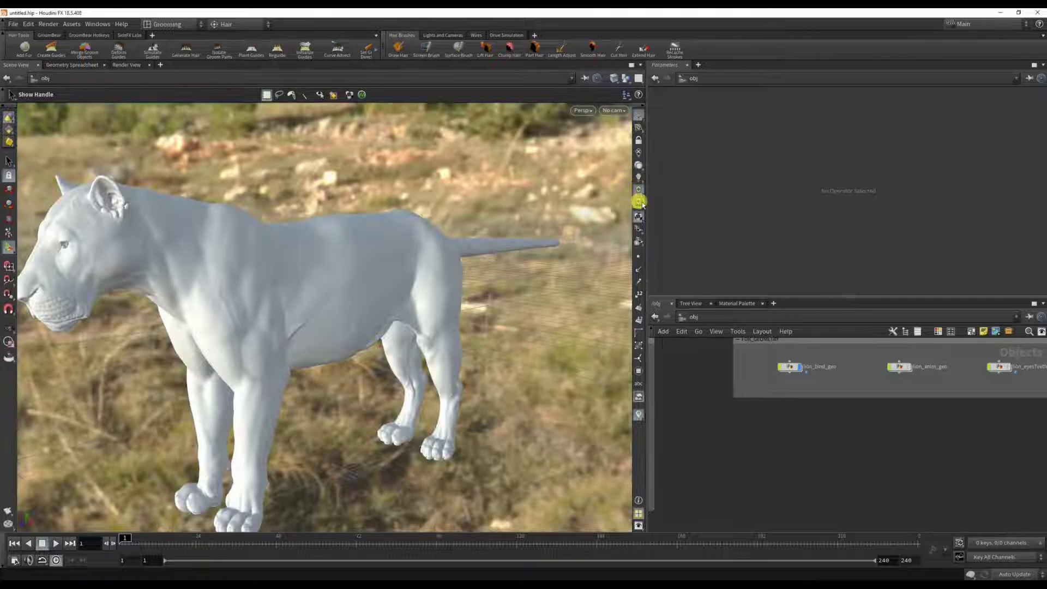
pyautogui.click(638, 166)
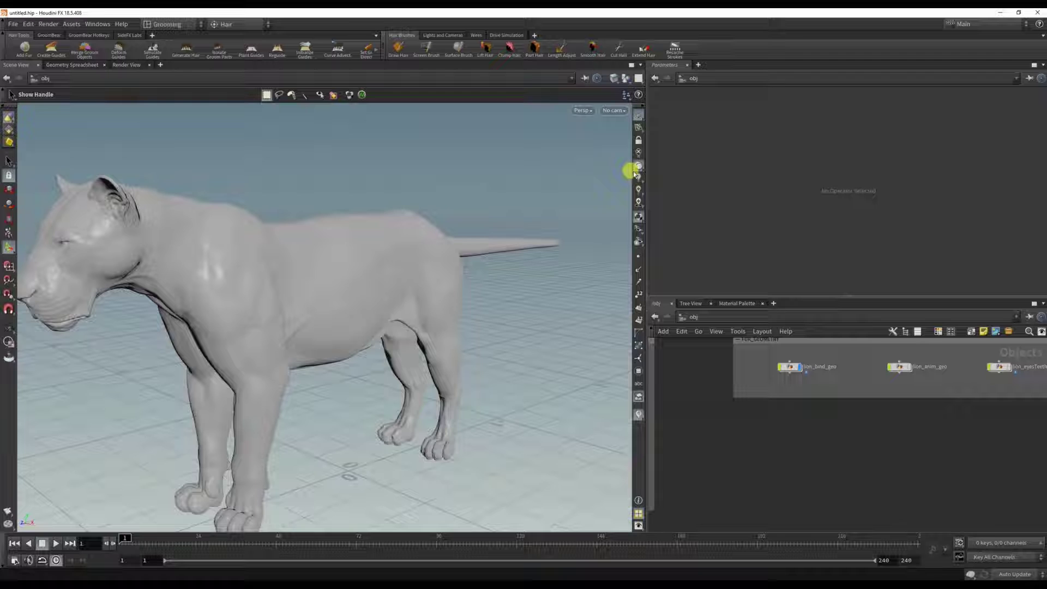
pyautogui.keyDown('alt'); pyautogui.moveTo(273, 180); pyautogui.dragTo(318, 240); pyautogui.keyUp('alt')
pyautogui.press('Return')
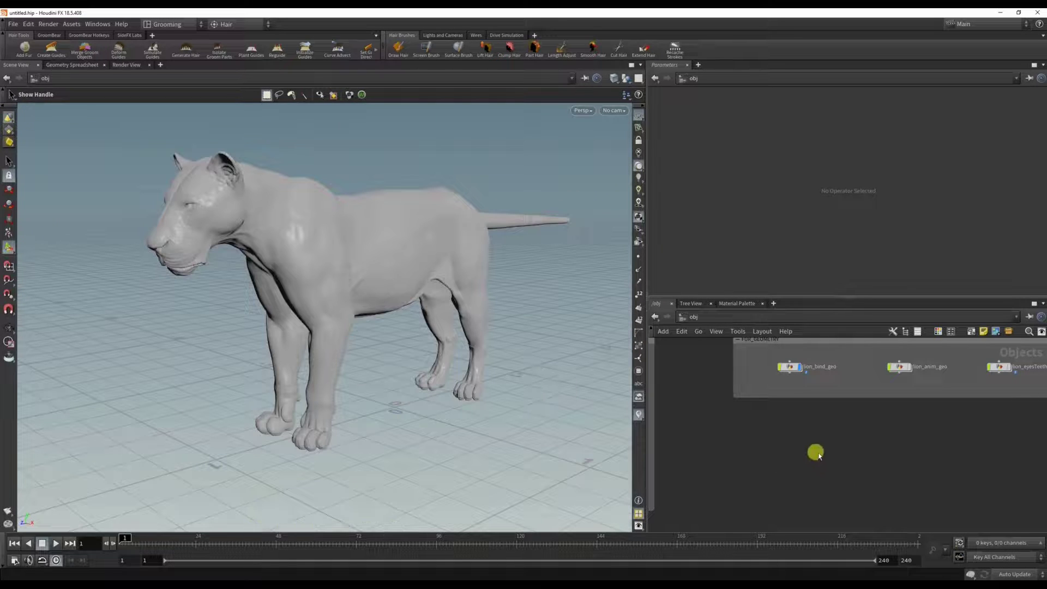
# Add fur to lion_bind_geo without assigning an animated skin geometry.
pyautogui.click(789, 367)
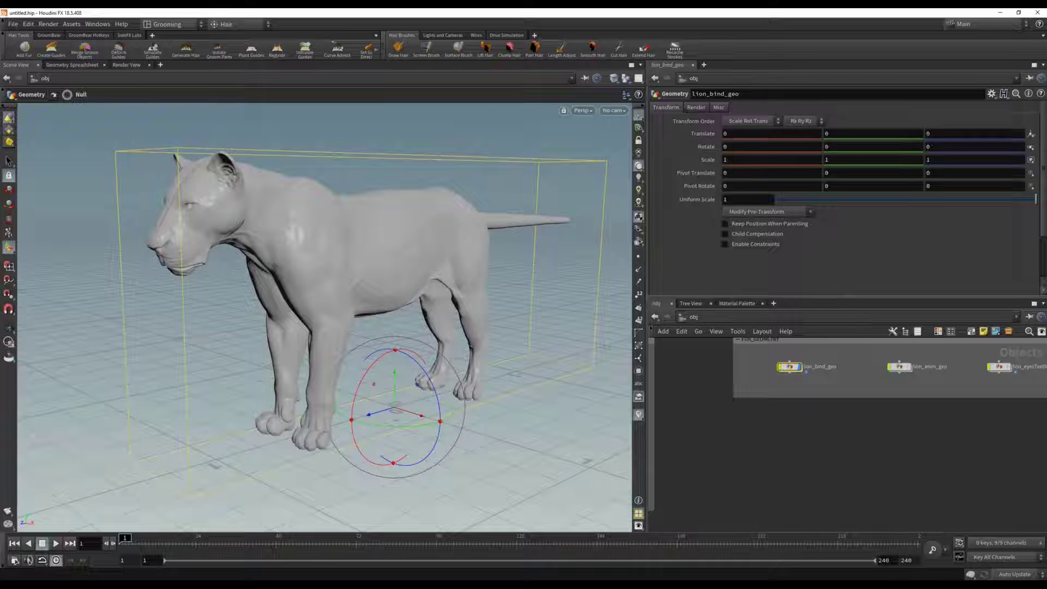
pyautogui.click(30, 52)
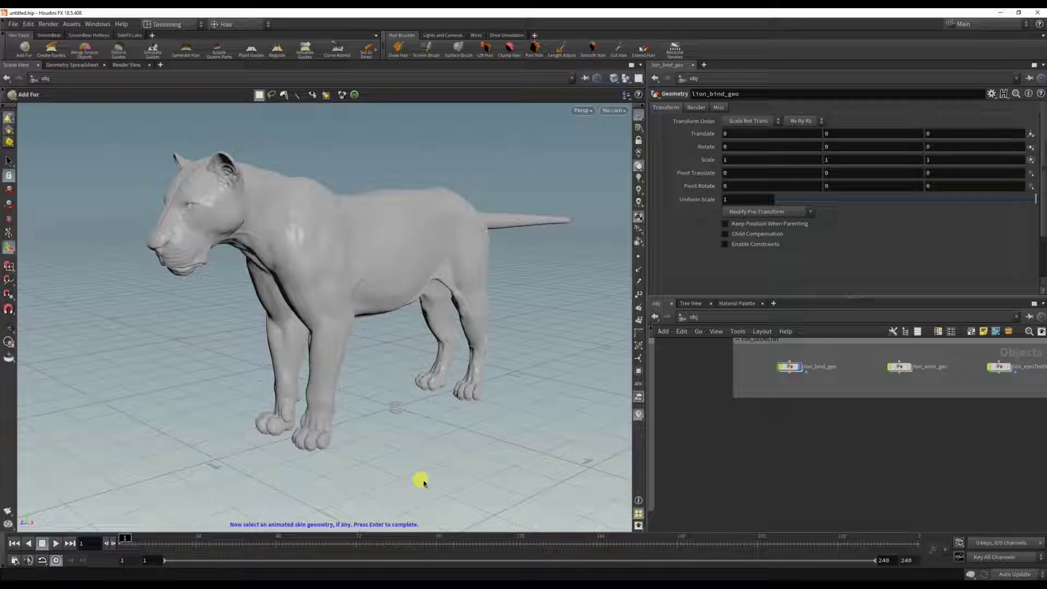
pyautogui.press('Return')
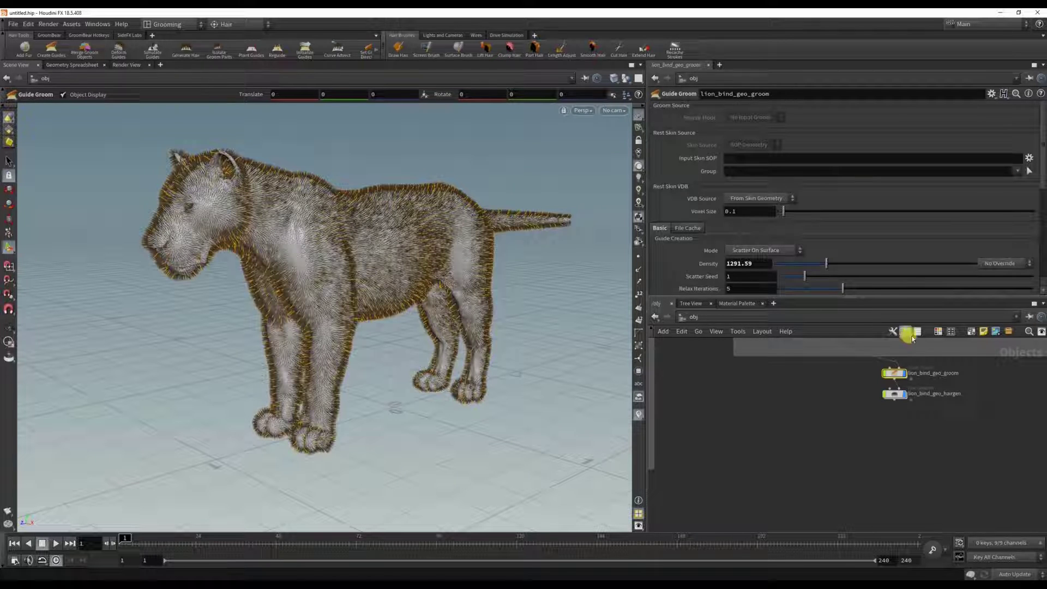
# Hide the lion_bind_geo_hairgen and lion_bind_geo_groom nodes in the viewport.
pyautogui.moveTo(861, 418); pyautogui.dragTo(857, 464, button='middle')
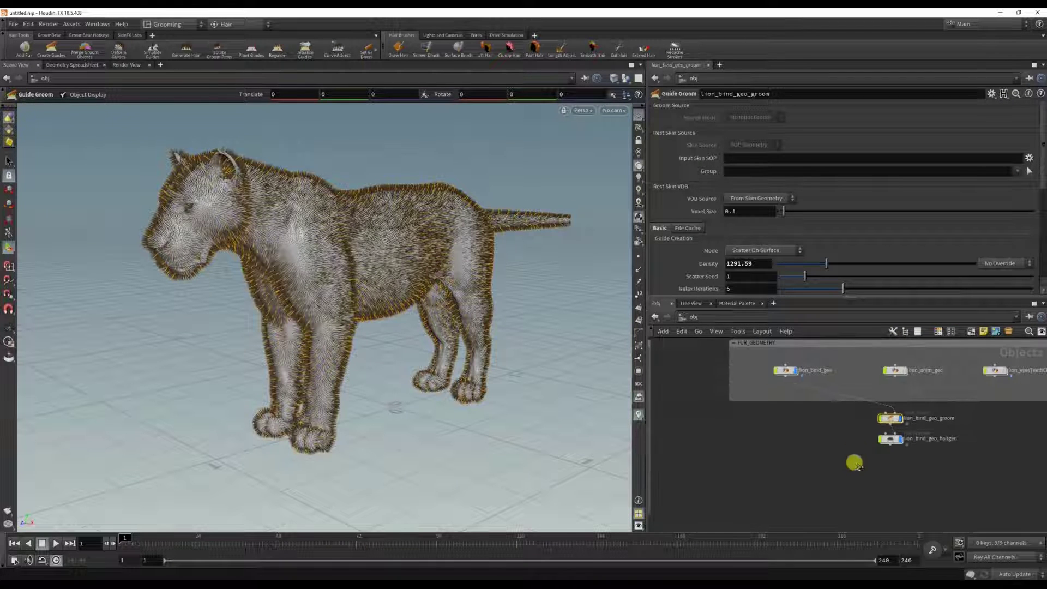
pyautogui.click(900, 440)
pyautogui.click(900, 419)
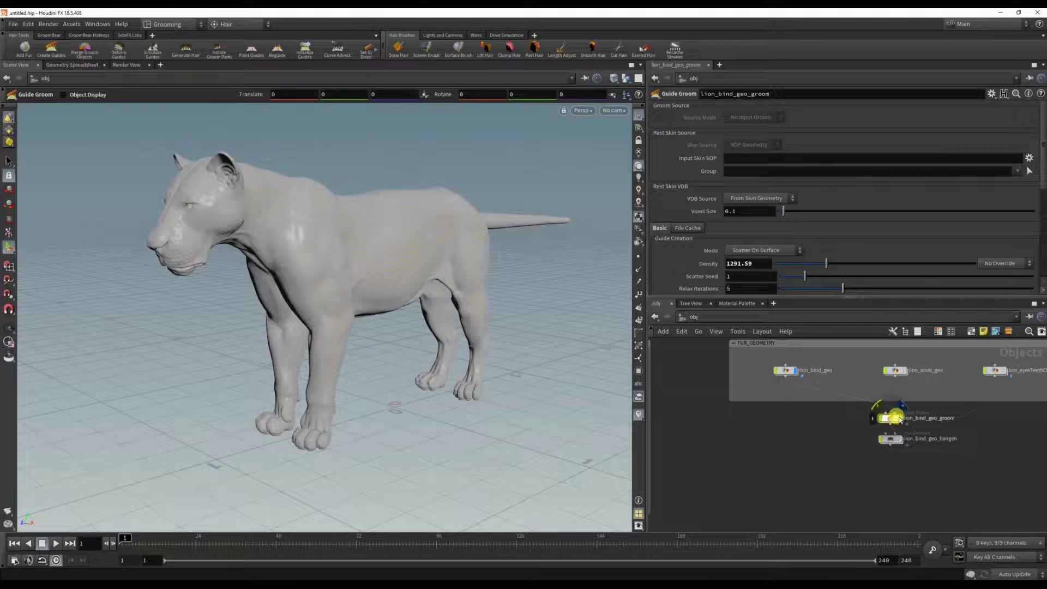
# Try to add fur to lion_bind_geo with lion_anim_geo as the animated skin geometry.
pyautogui.click(783, 370)
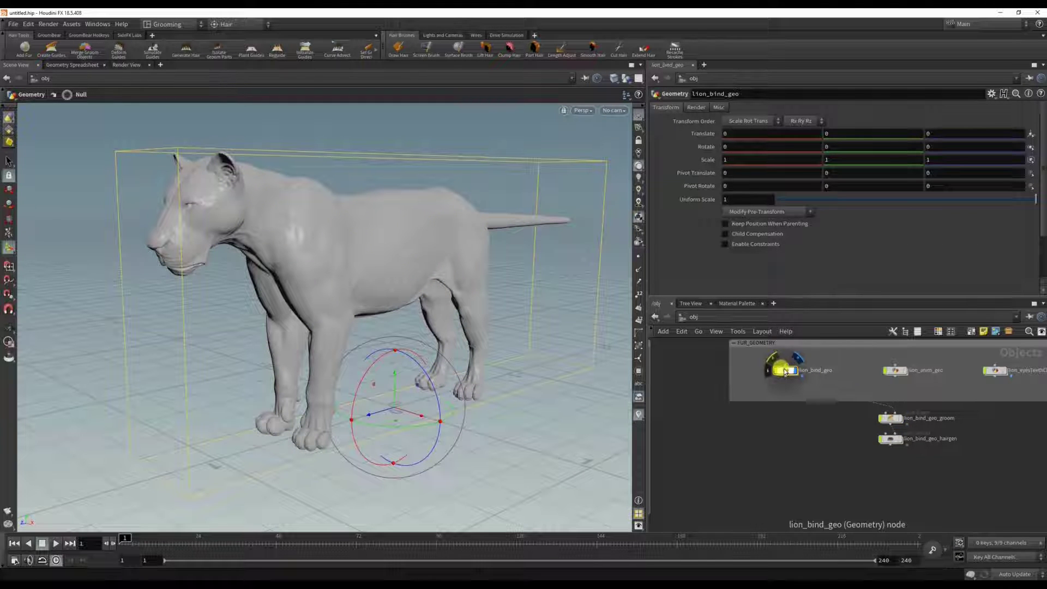
pyautogui.click(24, 48)
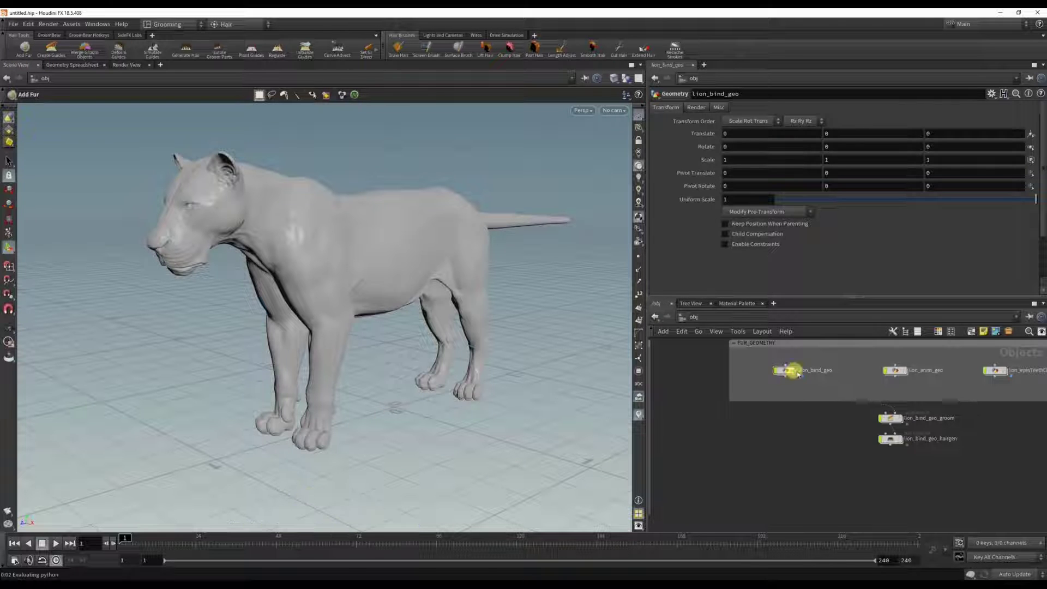
pyautogui.click(906, 373)
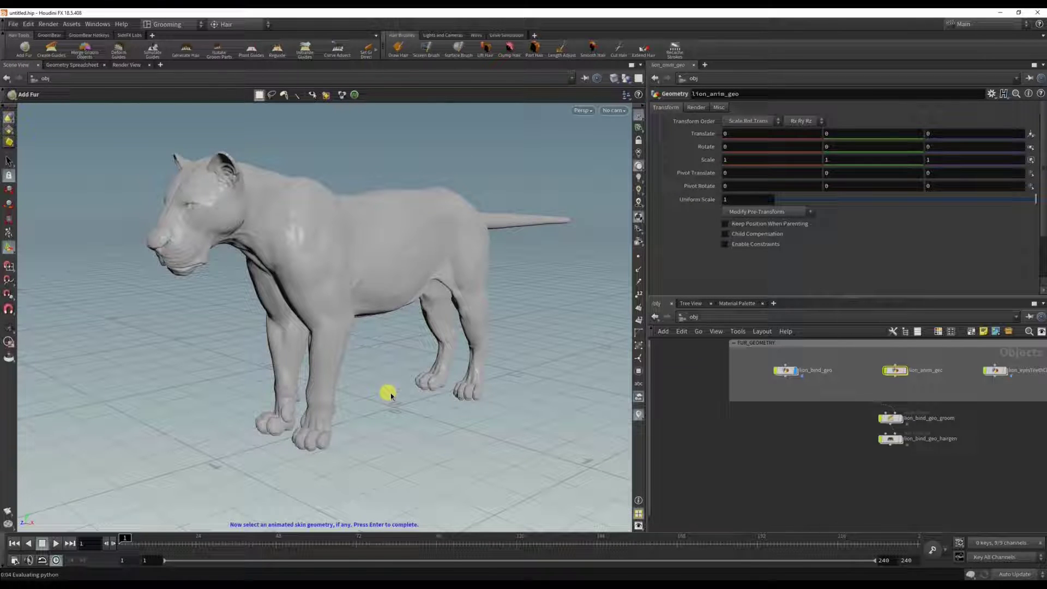
pyautogui.press('Return')
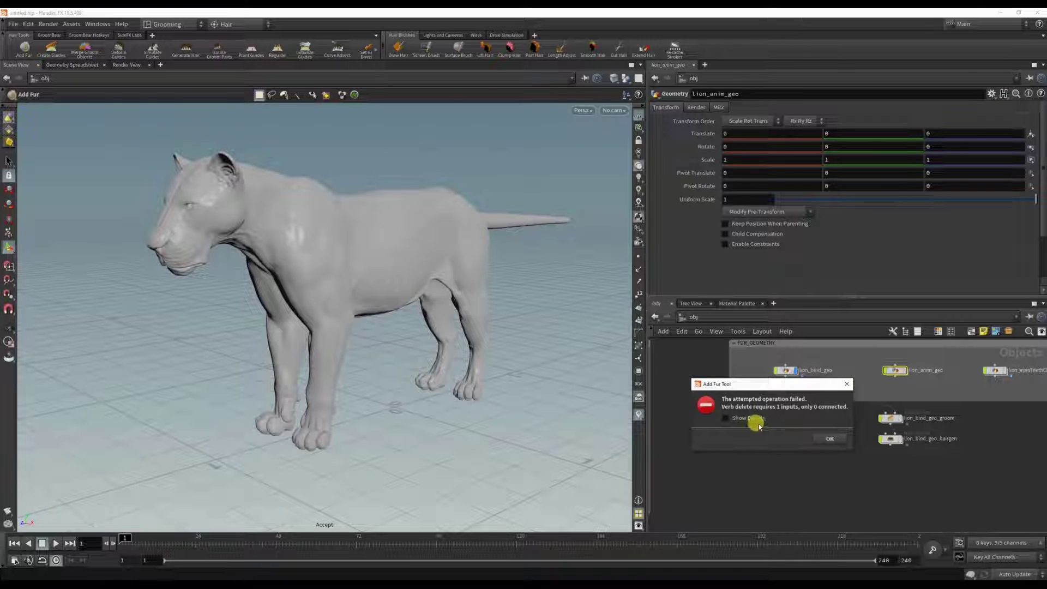
pyautogui.click(828, 438)
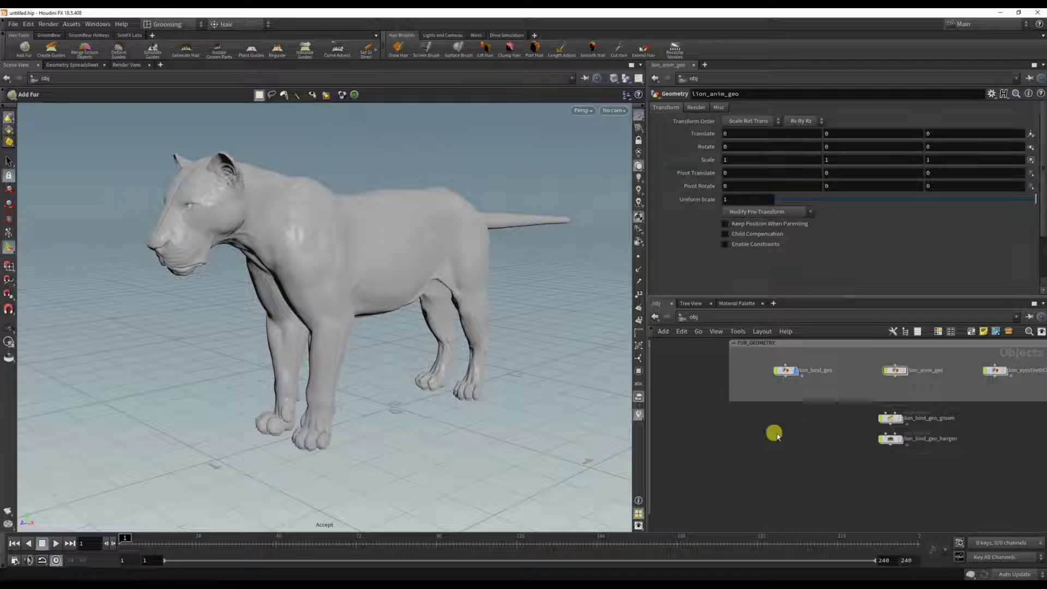
# Move the guide groom and hair generator nodes directly below lion_bind_geo in the network.
pyautogui.moveTo(929, 477); pyautogui.dragTo(781, 469)
pyautogui.click(818, 511)
pyautogui.scroll(3, 786, 453)
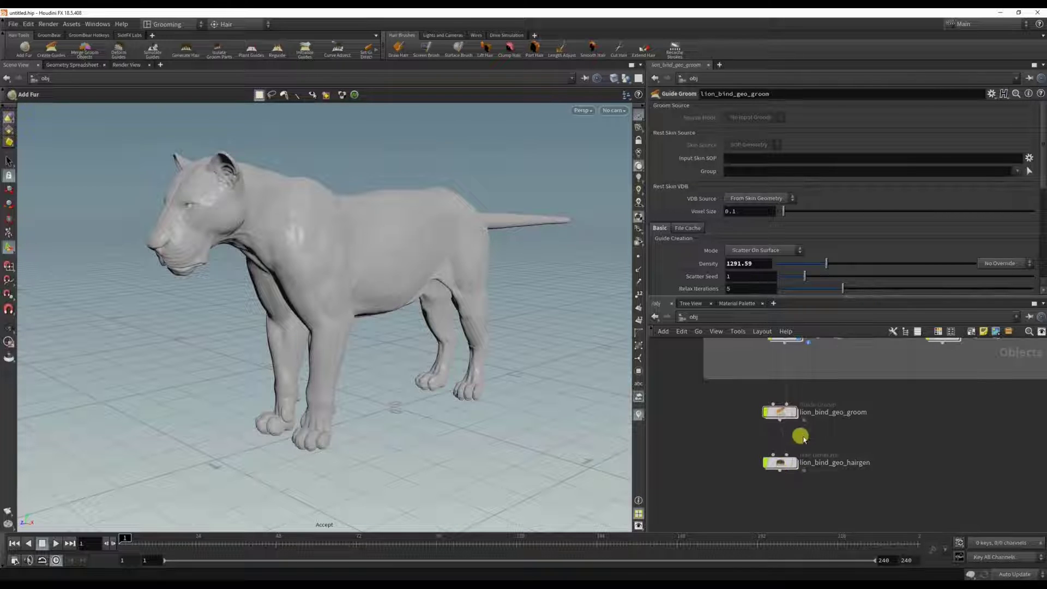
# Rename the lion_bind_geo_groom node to lion_body_GUIDES.
pyautogui.doubleClick(842, 413)
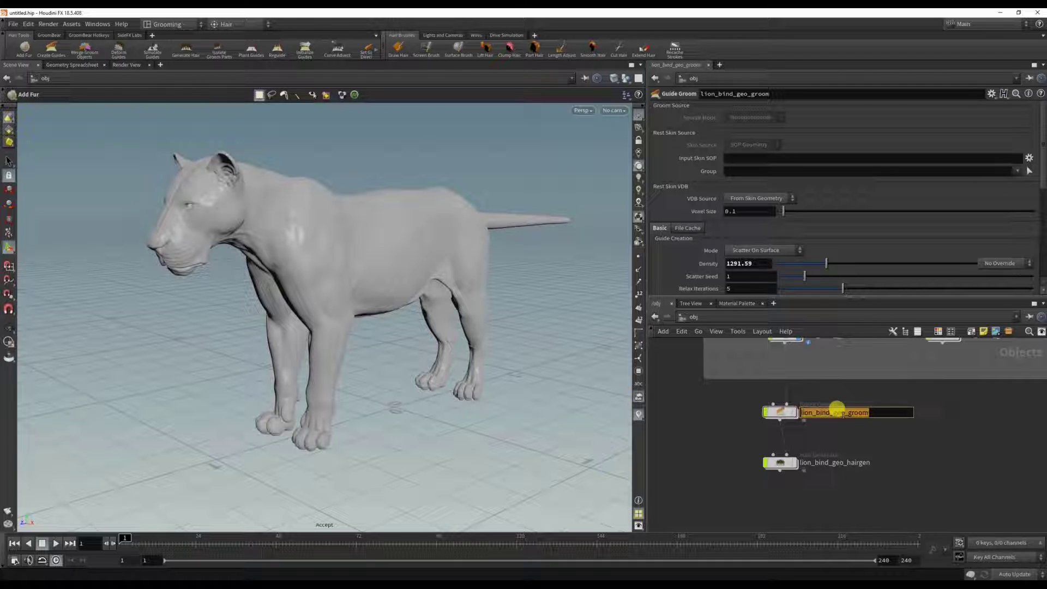
pyautogui.write('lion_body_GU')
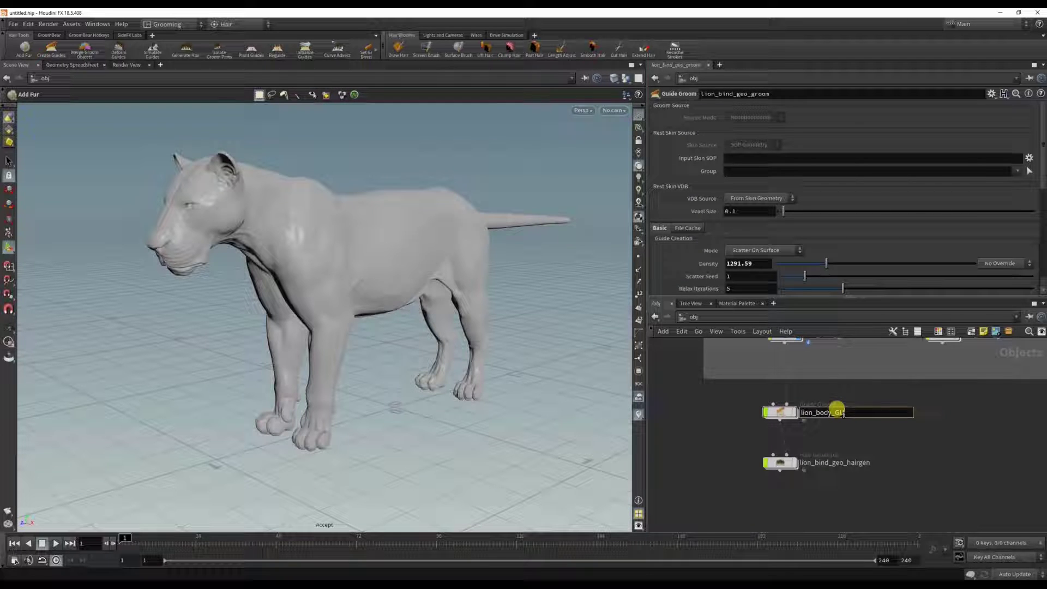
pyautogui.write('S')
pyautogui.press('Return')
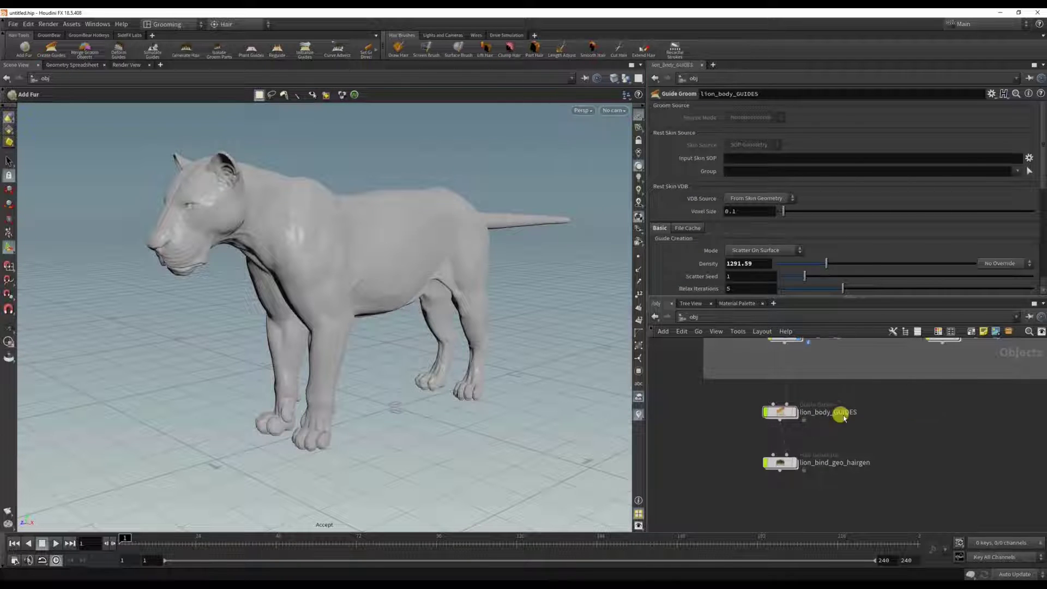
# Rename the lion_bind_geo_hairgen node to lion_body_HAIR.
pyautogui.doubleClick(831, 462)
pyautogui.moveTo(815, 463); pyautogui.dragTo(904, 463)
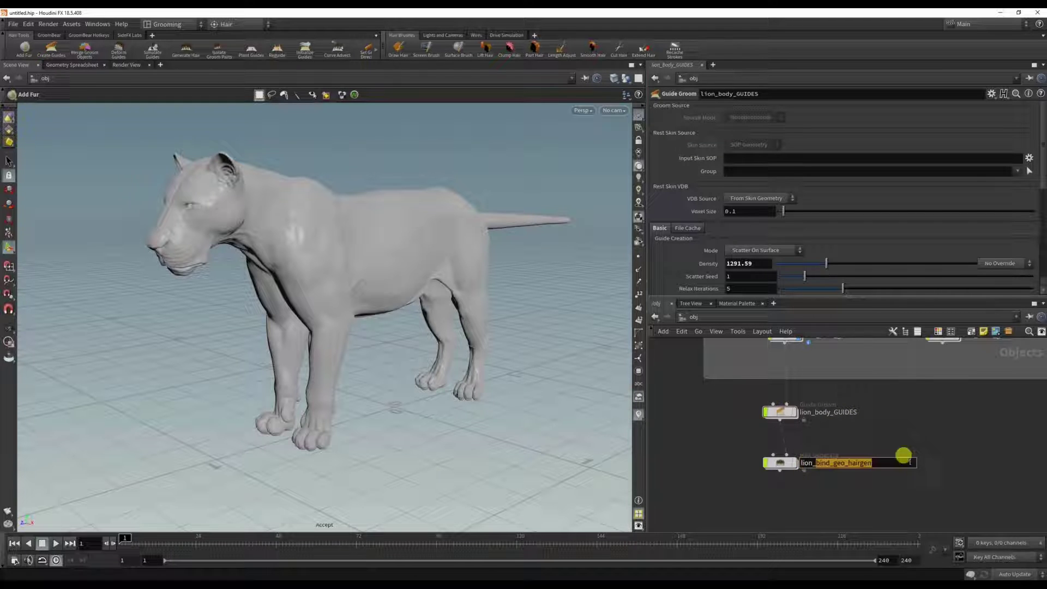
pyautogui.write('body')
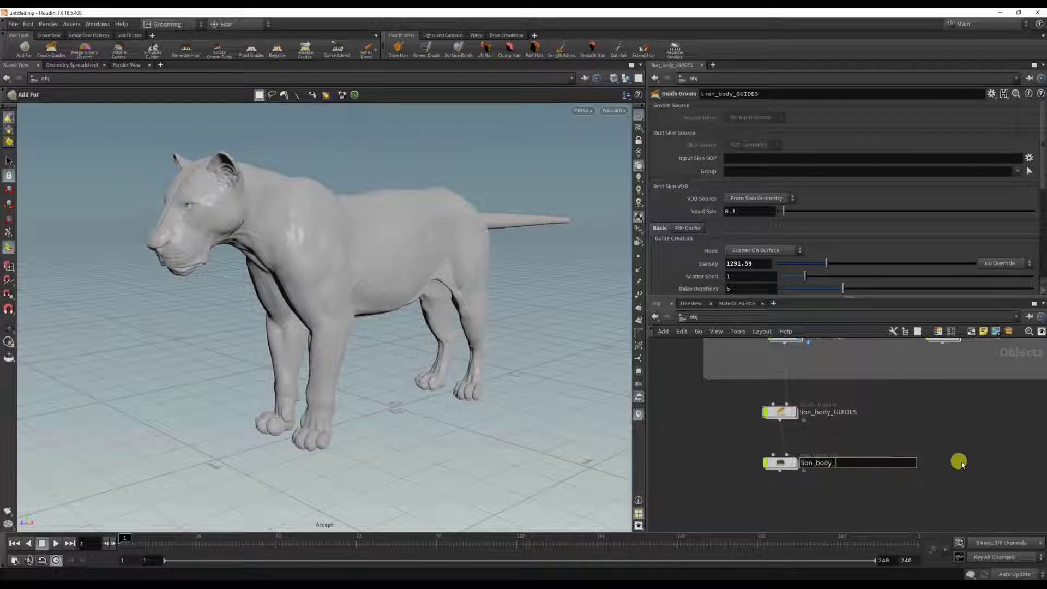
pyautogui.write('_HAIR')
pyautogui.press('Return')
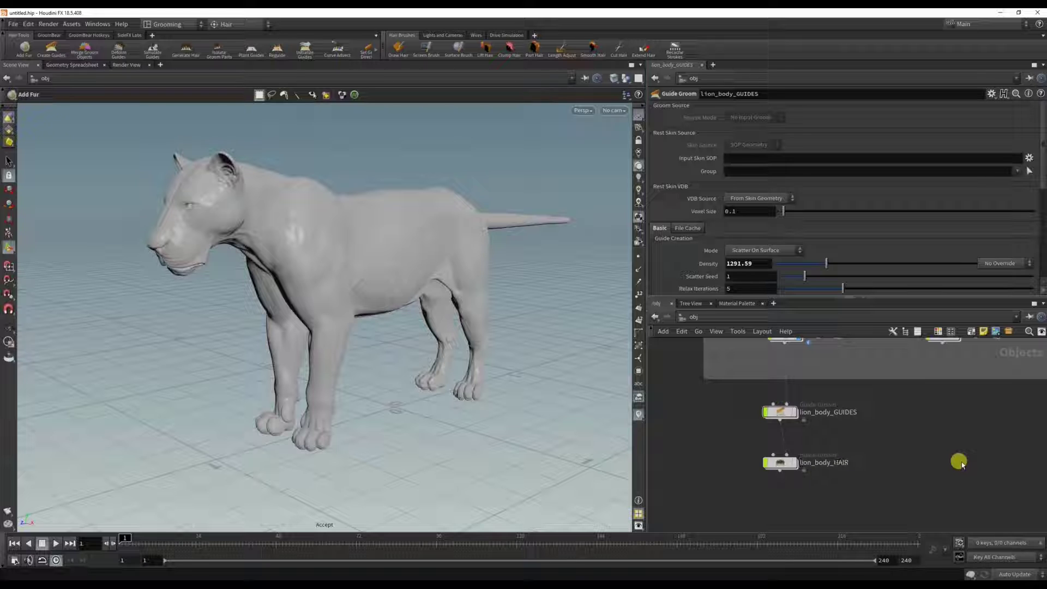
# Display the lion_body_GUIDES node in the viewport and leave the Add Fur tool.
pyautogui.click(786, 415)
pyautogui.click(89, 355)
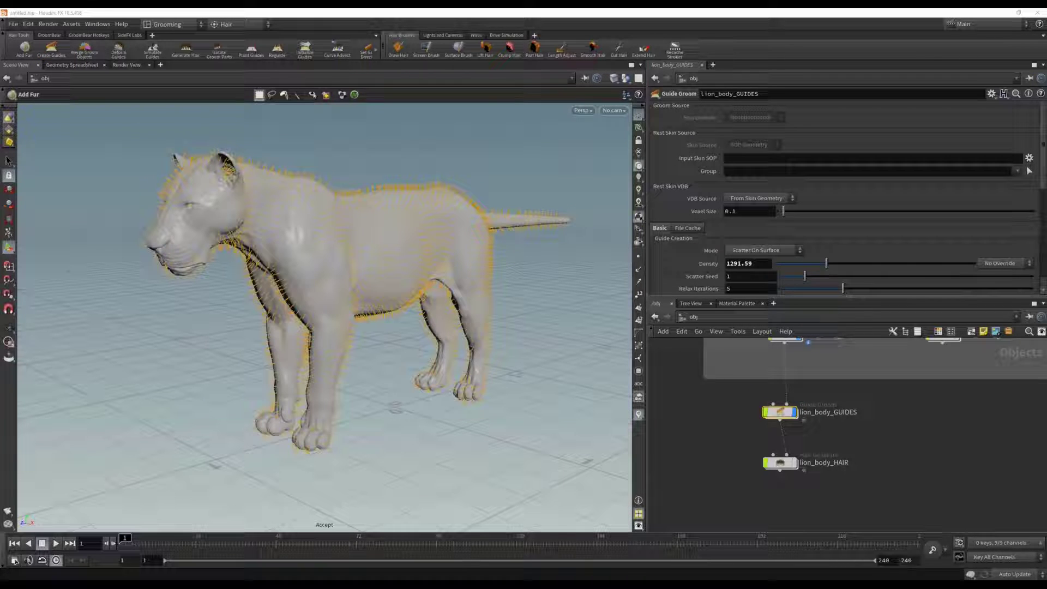
pyautogui.press('Escape')
# Examine the guide hairs on the lion's body and face from several angles.
pyautogui.moveTo(458, 242); pyautogui.dragTo(371, 283, button='right')
pyautogui.moveTo(371, 283); pyautogui.dragTo(322, 260)
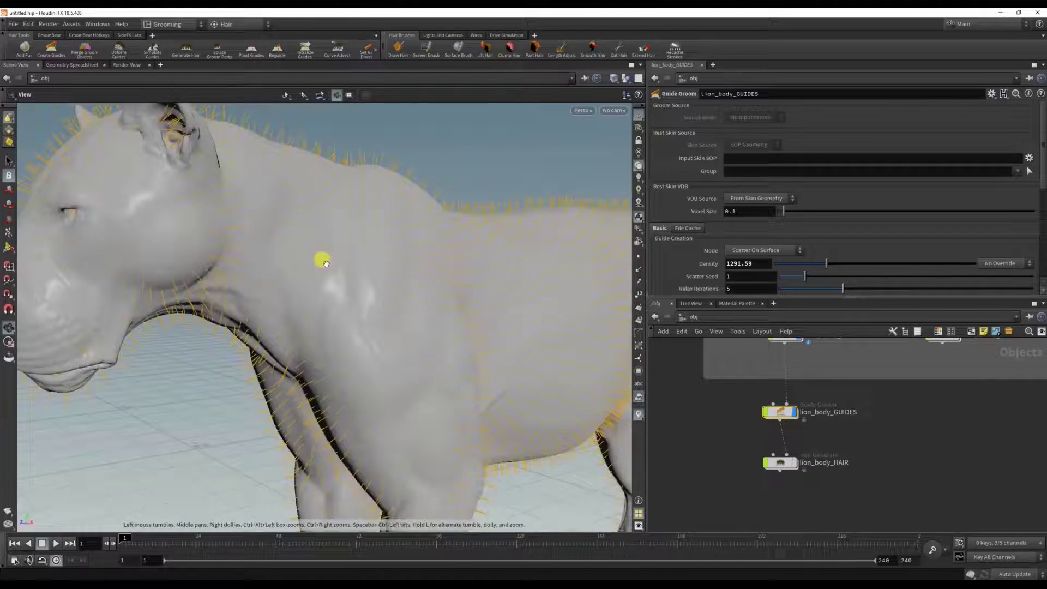
pyautogui.moveTo(322, 260); pyautogui.dragTo(345, 310, button='right')
pyautogui.moveTo(390, 318); pyautogui.dragTo(362, 270, button='middle')
pyautogui.moveTo(364, 273); pyautogui.dragTo(289, 264)
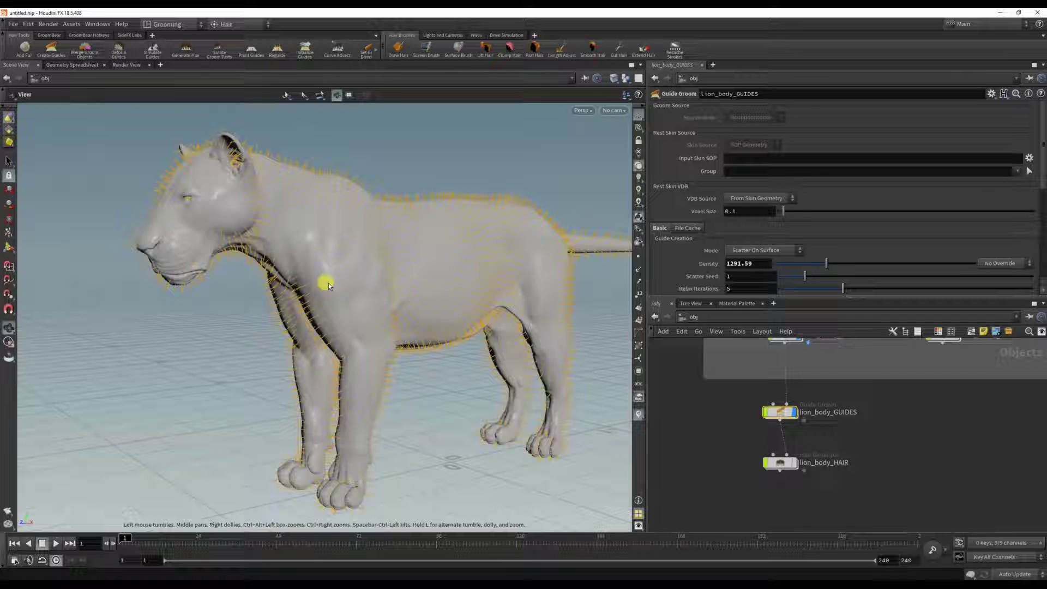
pyautogui.moveTo(233, 221); pyautogui.dragTo(243, 178)
pyautogui.moveTo(242, 178); pyautogui.dragTo(420, 278, button='right')
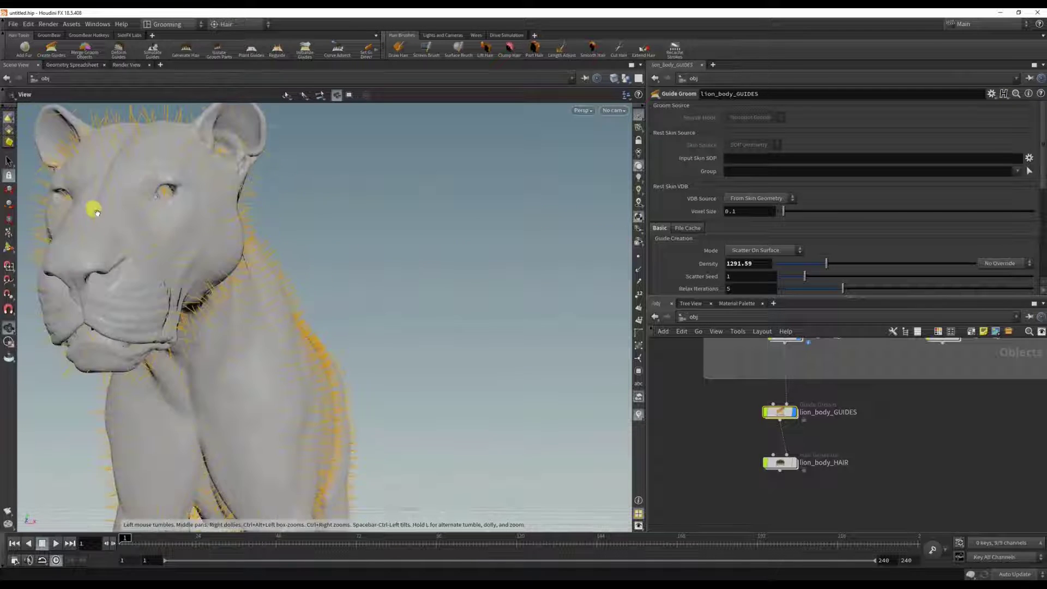
pyautogui.moveTo(97, 212); pyautogui.dragTo(456, 341)
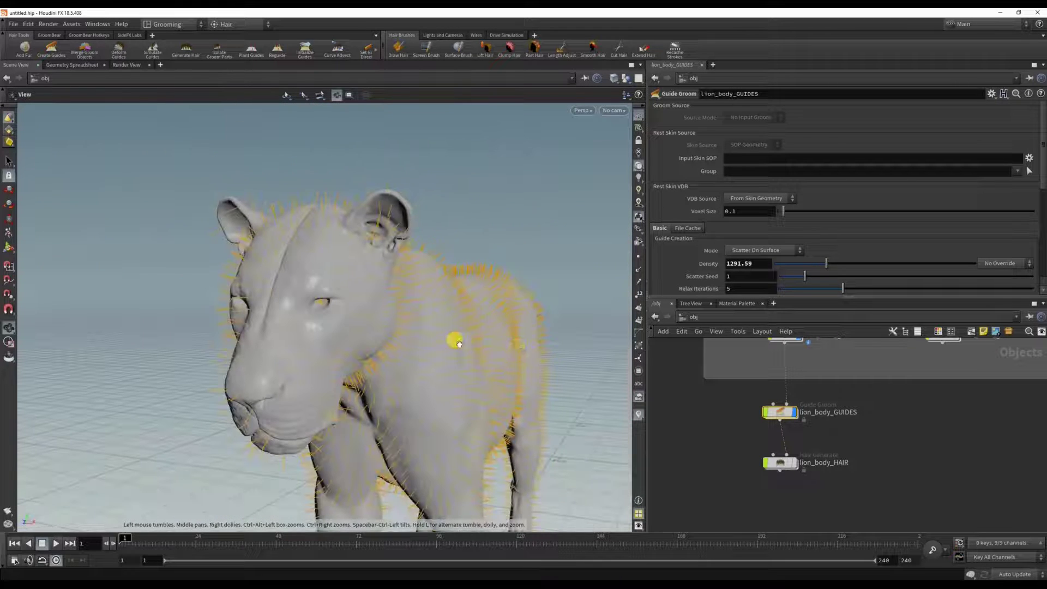
# Inside lion_bind_geo, display the OUT_LION_FUR_GEO output and inspect its mesh around the lion's head.
pyautogui.moveTo(840, 370); pyautogui.dragTo(817, 469, button='middle')
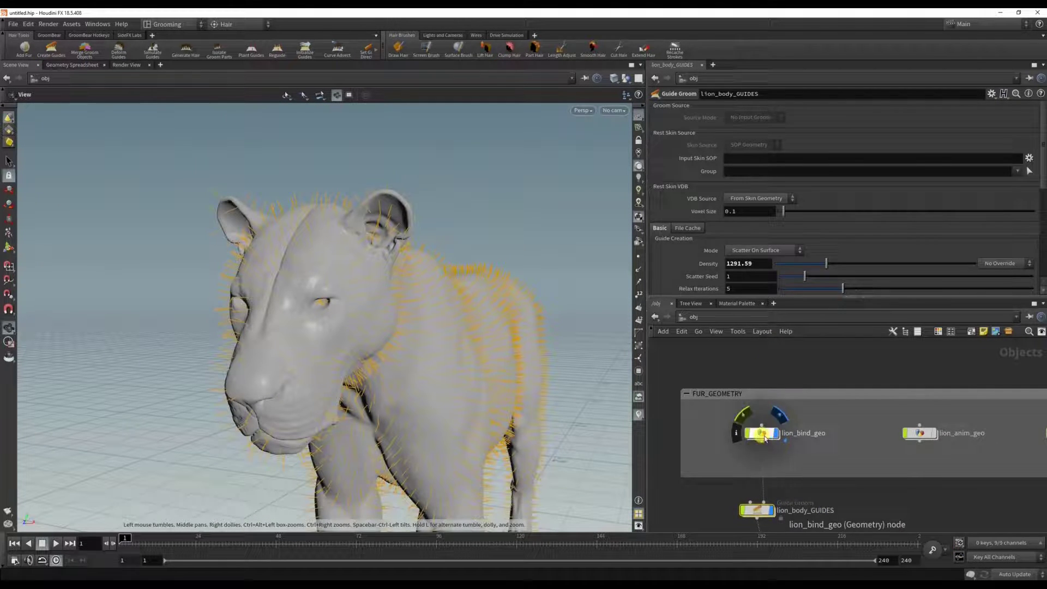
pyautogui.doubleClick(765, 437)
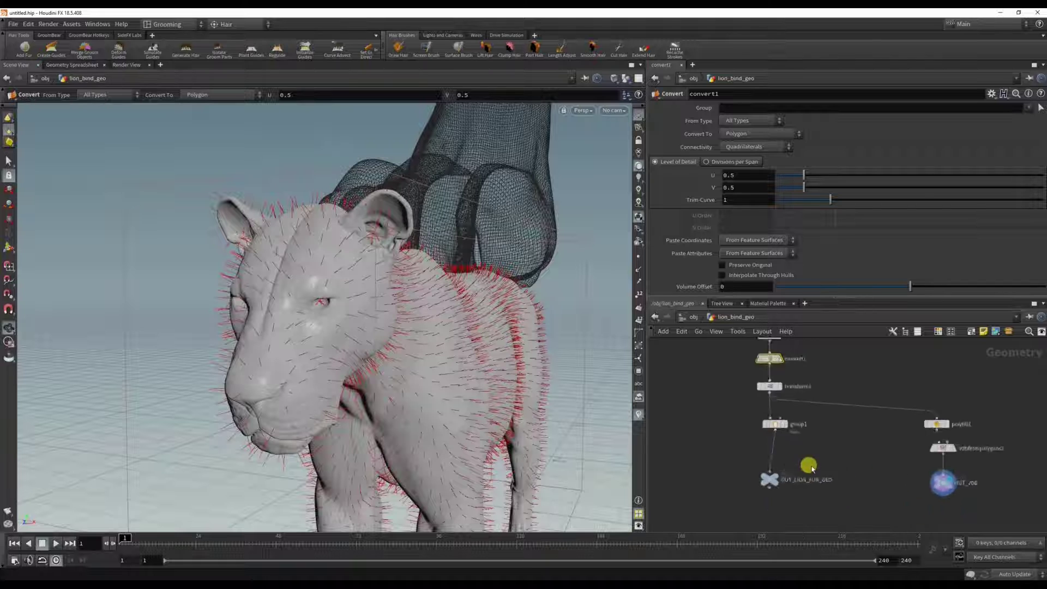
pyautogui.scroll(3, 812, 469)
pyautogui.moveTo(764, 484)
pyautogui.click(770, 467)
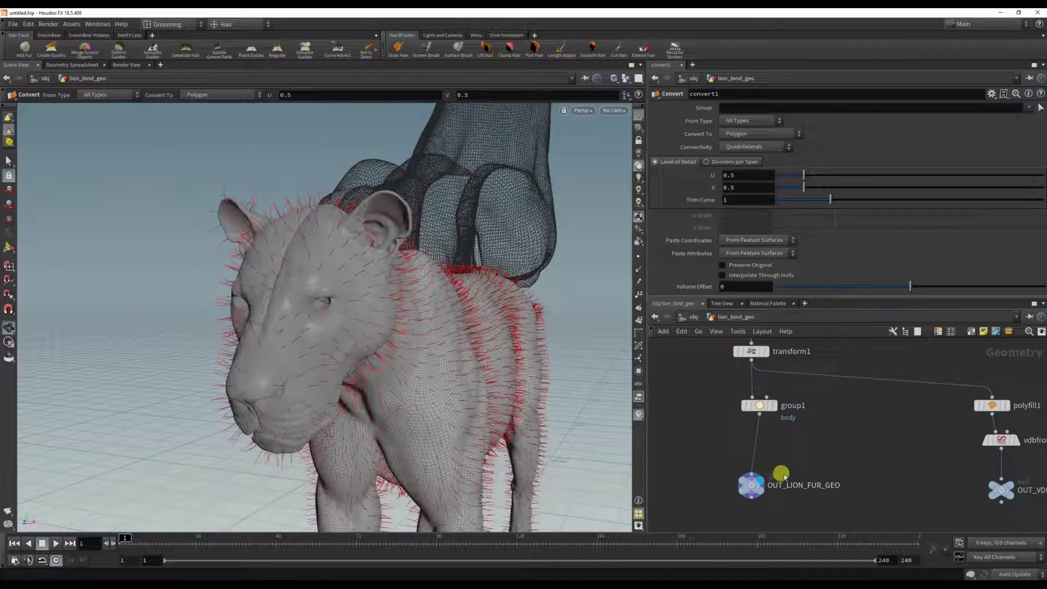
pyautogui.keyDown('alt'); pyautogui.moveTo(316, 307); pyautogui.dragTo(596, 367, button='right'); pyautogui.keyUp('alt')
pyautogui.keyDown('alt'); pyautogui.moveTo(597, 368); pyautogui.dragTo(456, 345); pyautogui.keyUp('alt')
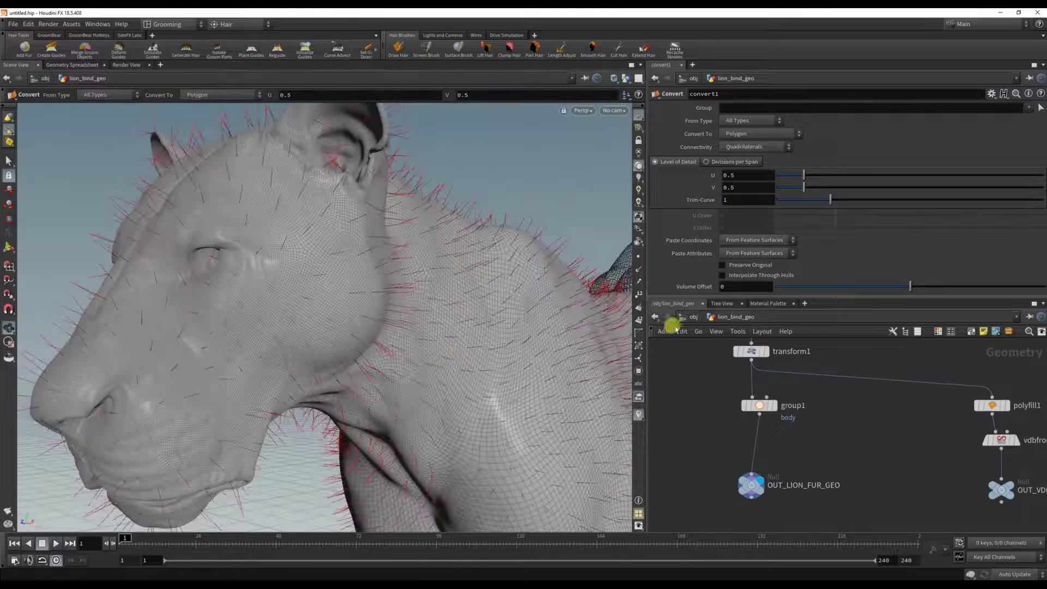
# Return to the object level and select the lion_body_GUIDES node to show its parameters.
pyautogui.click(693, 316)
pyautogui.scroll(-2, 818, 469)
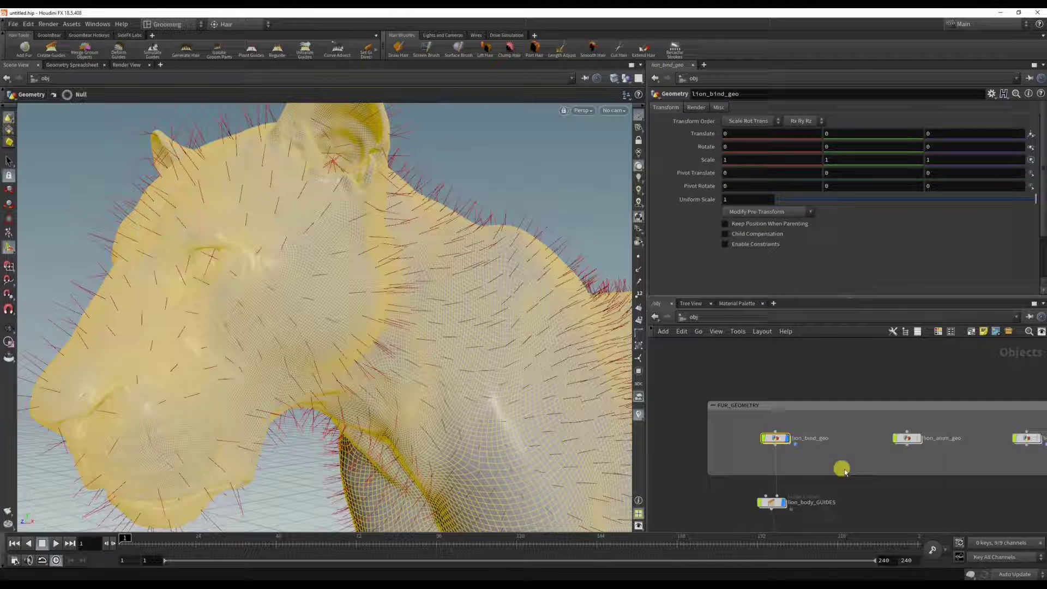
pyautogui.click(853, 494)
pyautogui.moveTo(854, 496); pyautogui.dragTo(860, 434, button='middle')
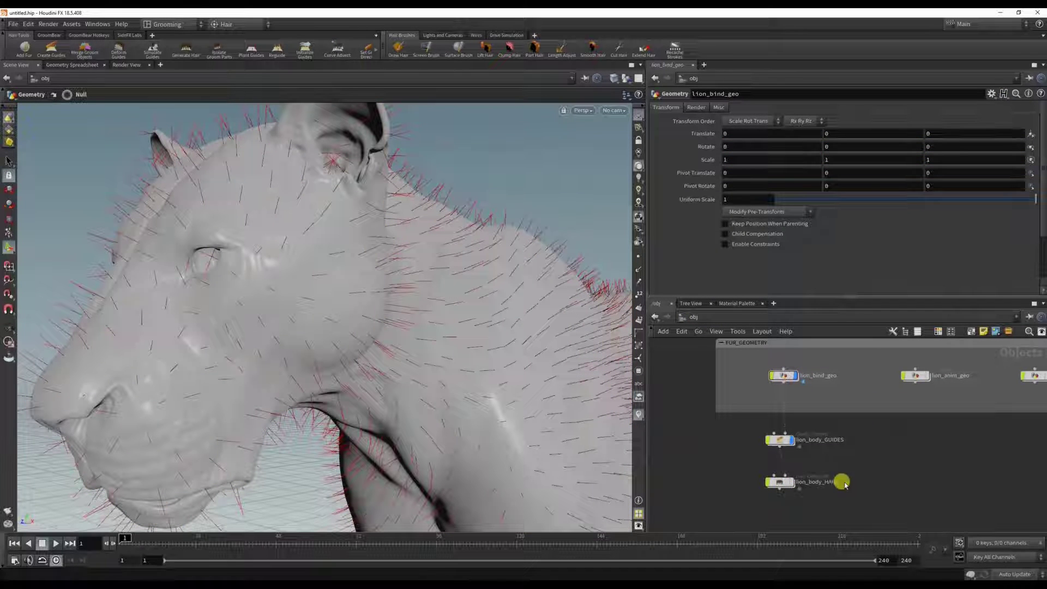
pyautogui.scroll(2, 818, 468)
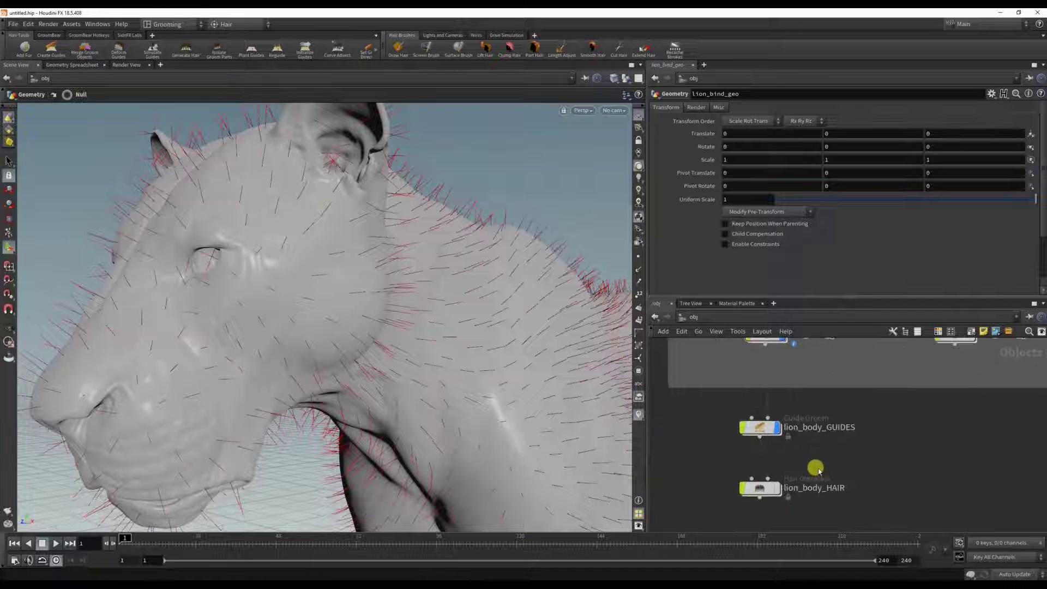
pyautogui.click(766, 432)
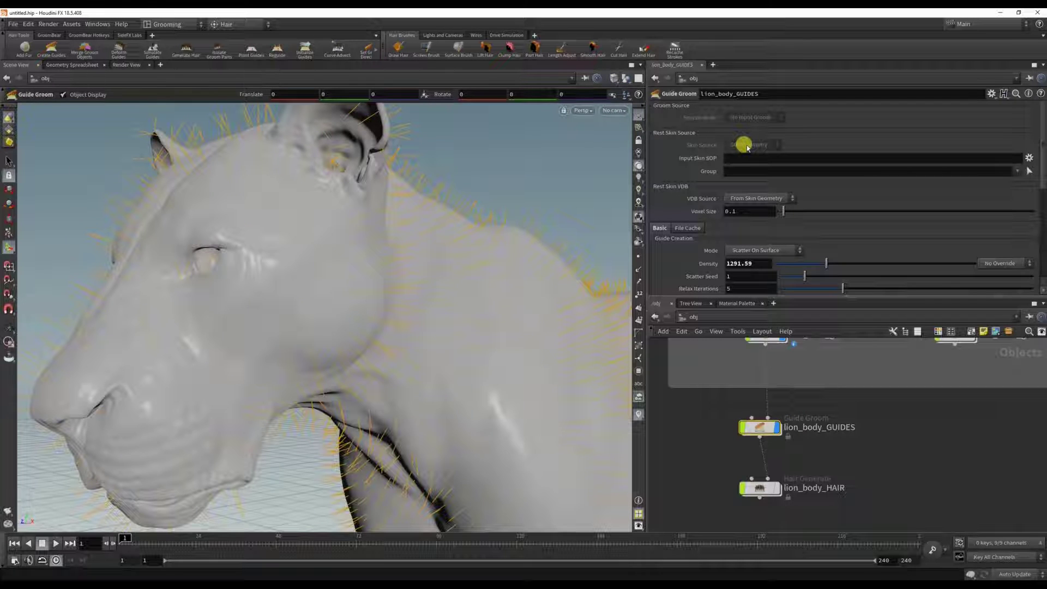
pyautogui.scroll(-1, 759, 374)
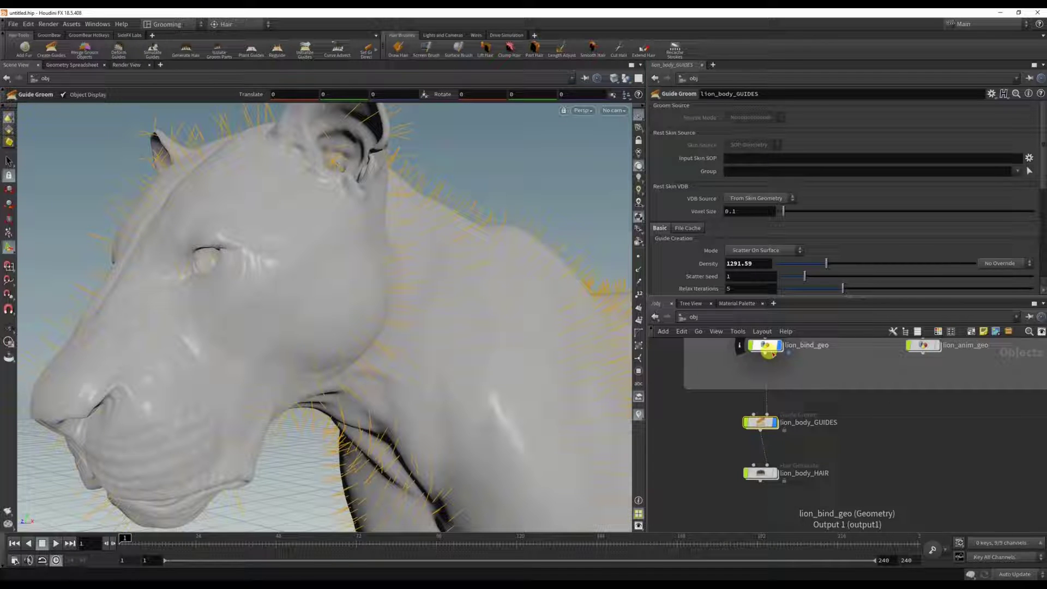
# Cut the wire between lion_bind_geo and lion_body_GUIDES, and reselect the lion_body_GUIDES node.
pyautogui.moveTo(772, 353); pyautogui.dragTo(1028, 167)
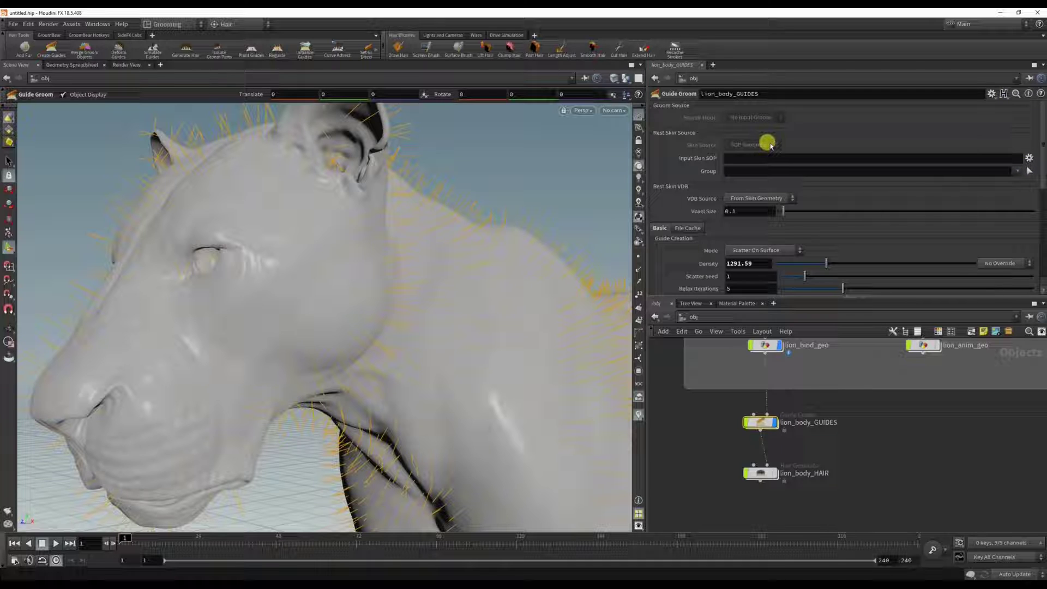
pyautogui.moveTo(765, 146)
pyautogui.mouseDown()
pyautogui.moveTo(742, 167)
pyautogui.moveTo(667, 188)
pyautogui.moveTo(703, 180)
pyautogui.moveTo(773, 394)
pyautogui.moveTo(802, 398)
pyautogui.moveTo(731, 395)
pyautogui.moveTo(761, 398)
pyautogui.mouseUp()
pyautogui.click(791, 403)
pyautogui.press('y')
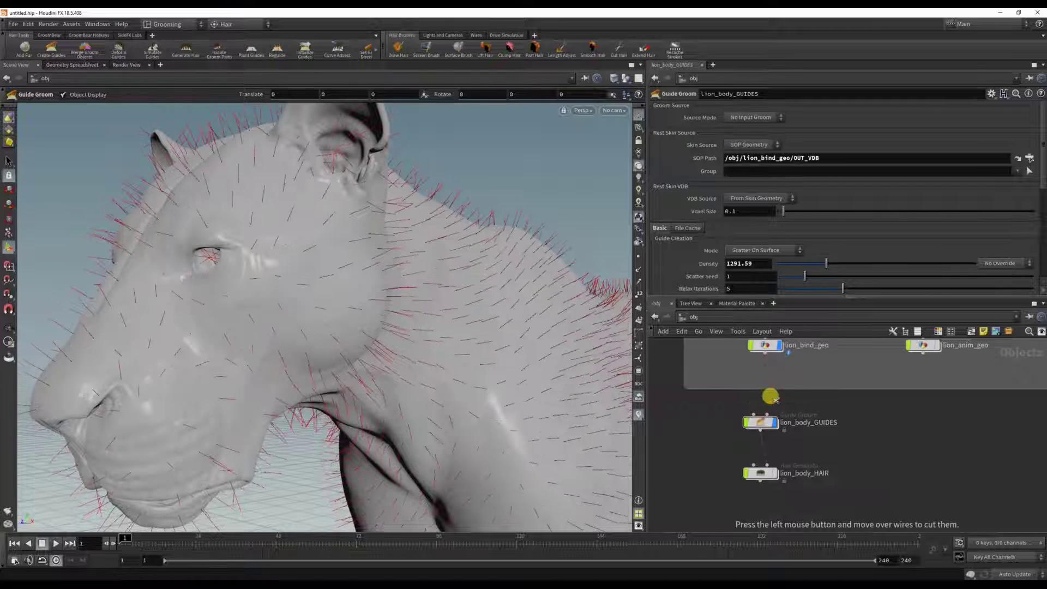
pyautogui.click(759, 421)
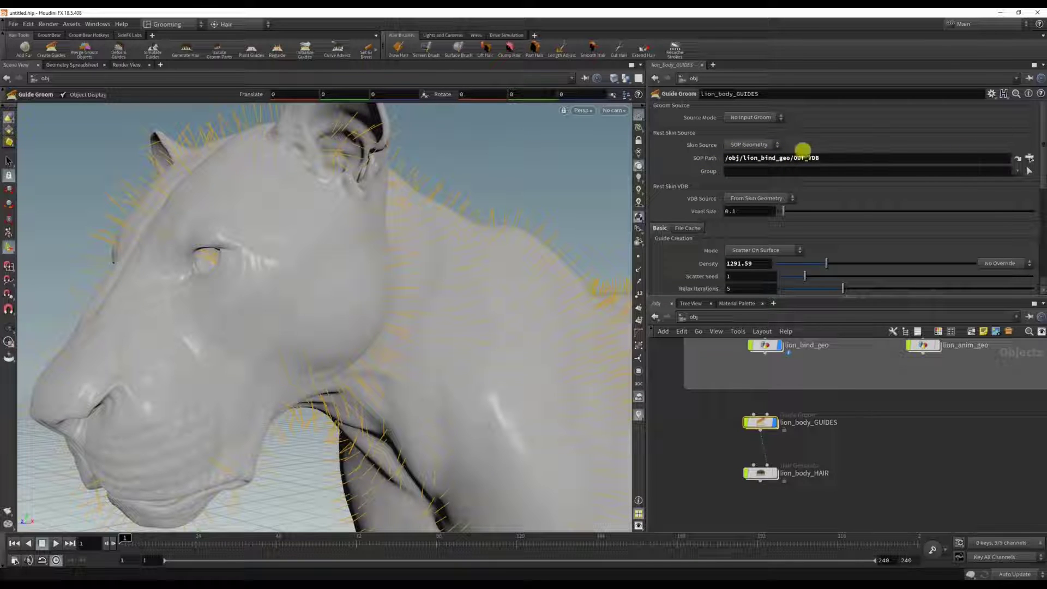
# Set the rest skin SOP path of lion_body_GUIDES to OUT_LION_FUR_GEO inside lion_bind_geo, filtering the operators by OUT_.
pyautogui.doubleClick(797, 158)
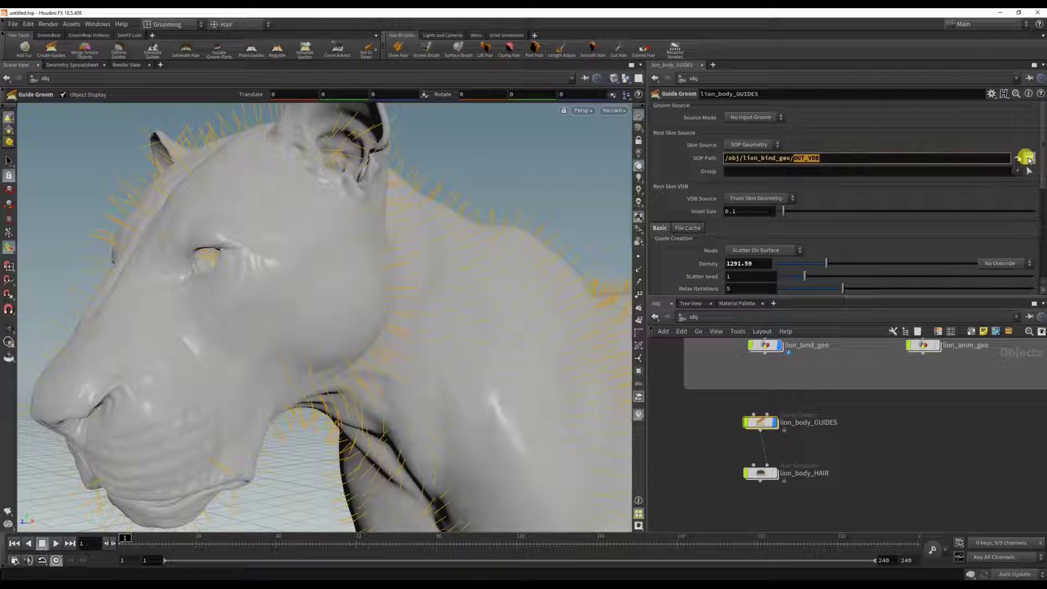
pyautogui.click(1029, 158)
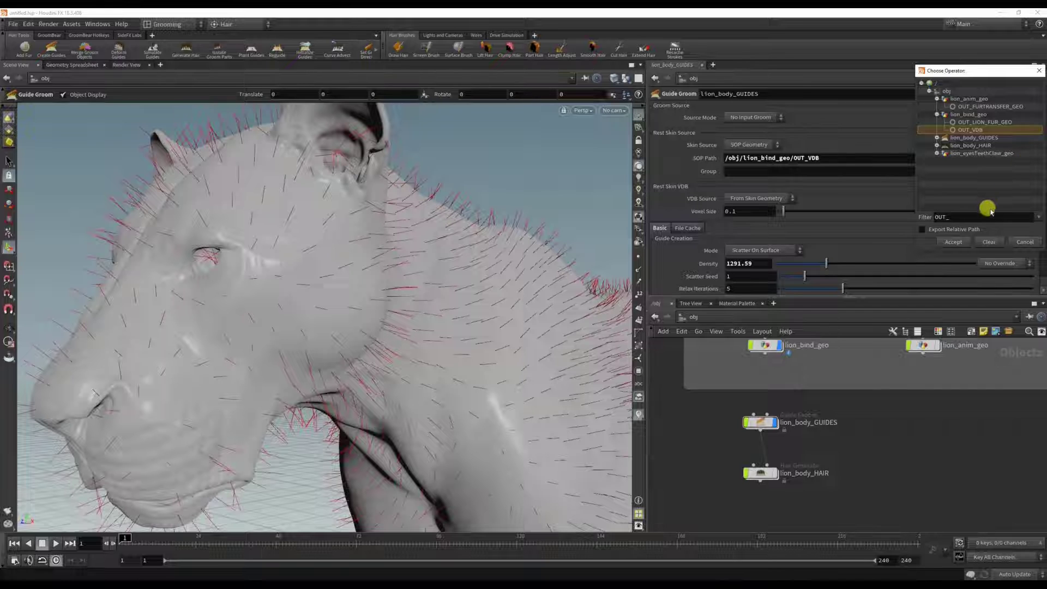
pyautogui.click(951, 215)
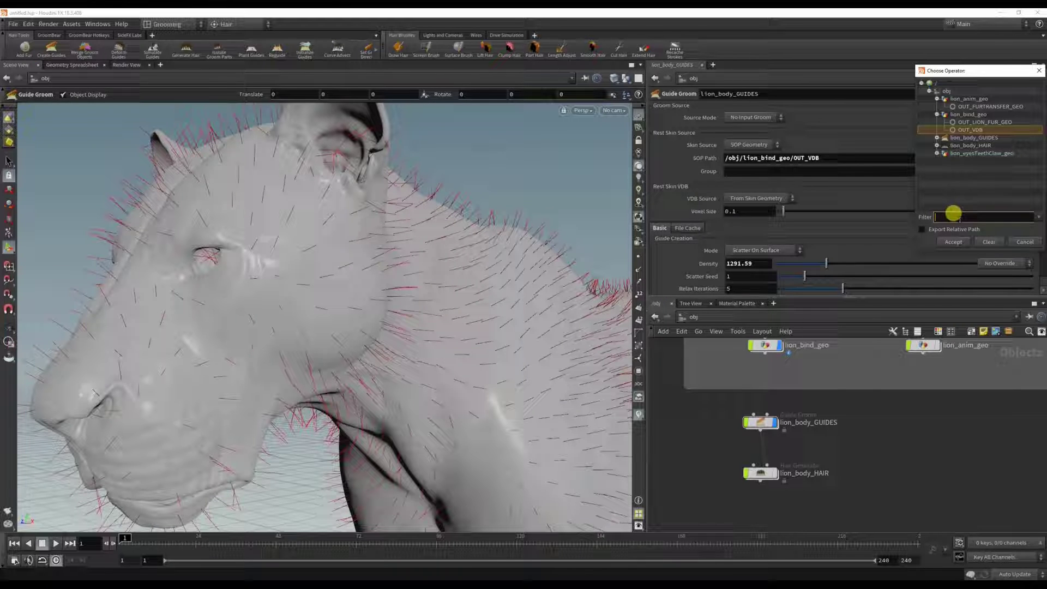
pyautogui.press('Return')
pyautogui.scroll(-2, 984, 169)
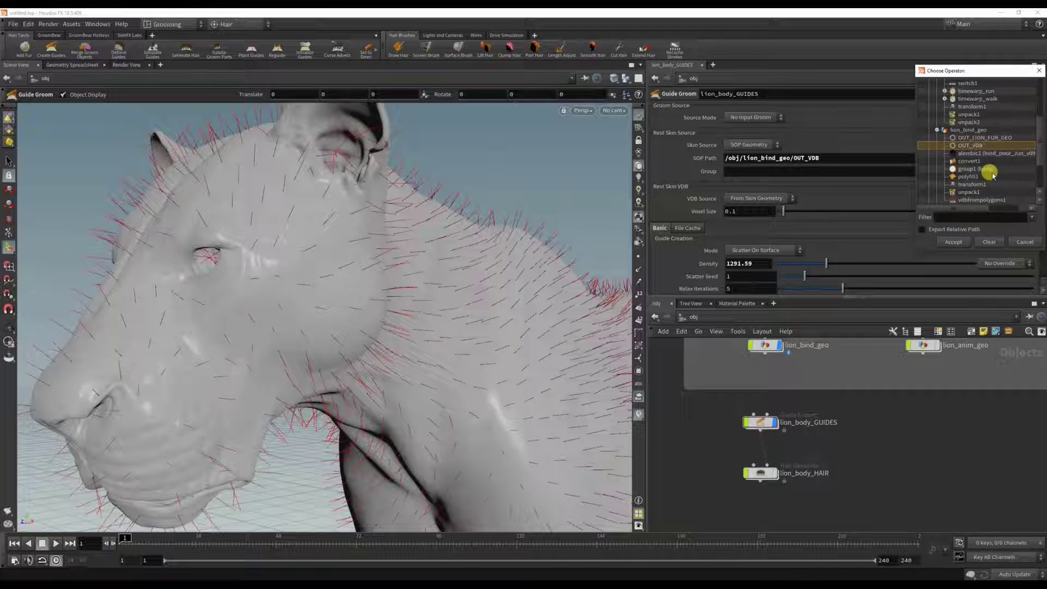
pyautogui.click(961, 216)
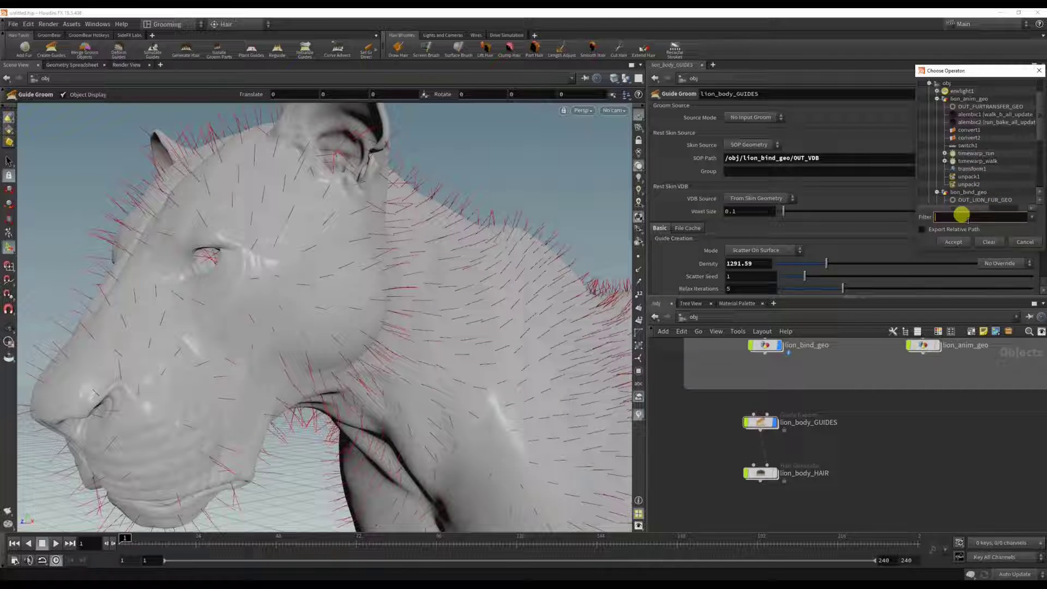
pyautogui.write('OUT_')
pyautogui.press('Return')
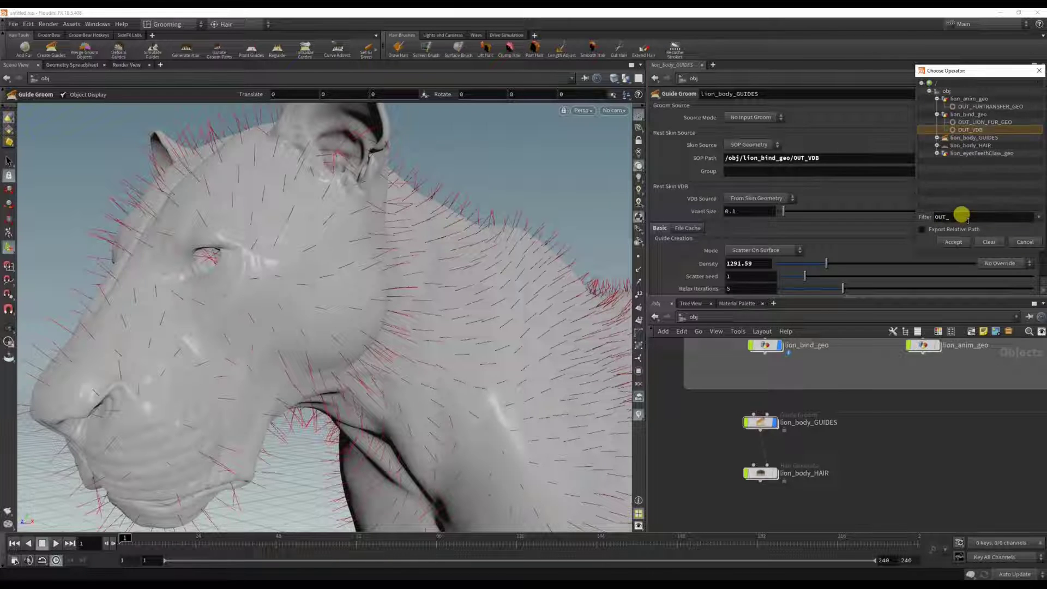
pyautogui.click(974, 123)
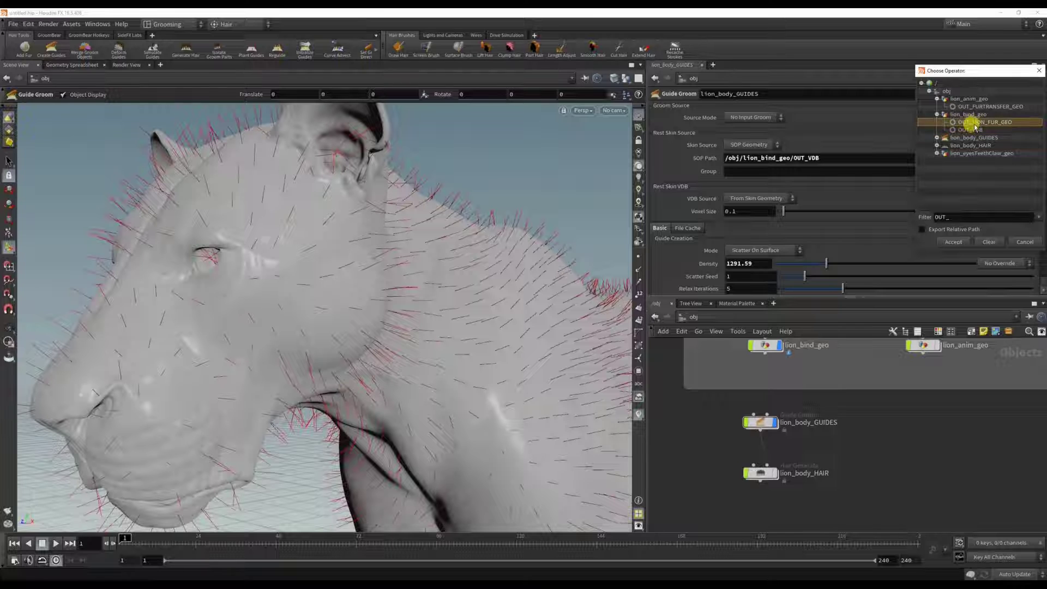
pyautogui.click(954, 241)
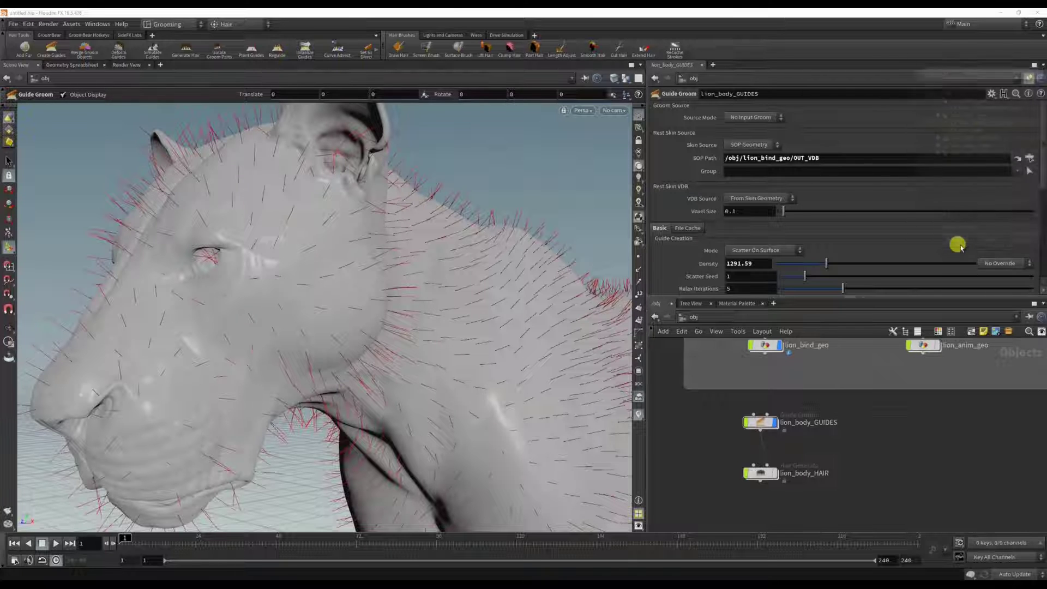
# Restrict the rest skin of lion_body_GUIDES to the body group.
pyautogui.click(1017, 171)
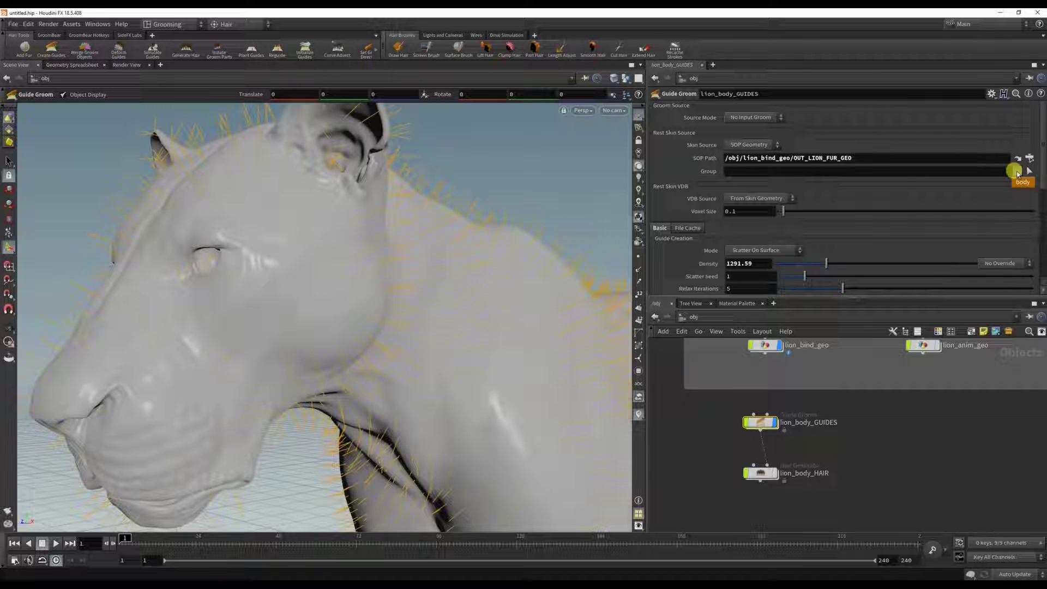
pyautogui.click(1023, 183)
pyautogui.click(1022, 182)
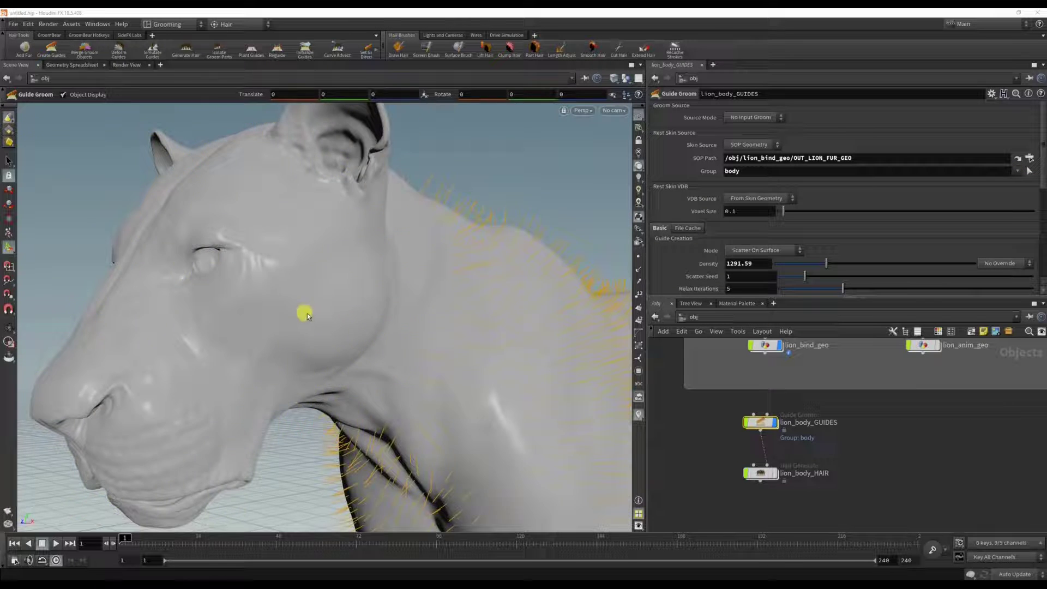
# Check the guide coverage across the whole lion and raise the guide density to 1894.
pyautogui.keyDown('alt'); pyautogui.moveTo(304, 313); pyautogui.dragTo(79, 330); pyautogui.keyUp('alt')
pyautogui.moveTo(333, 331); pyautogui.dragTo(141, 277, button='middle')
pyautogui.moveTo(141, 277); pyautogui.dragTo(87, 249, button='right')
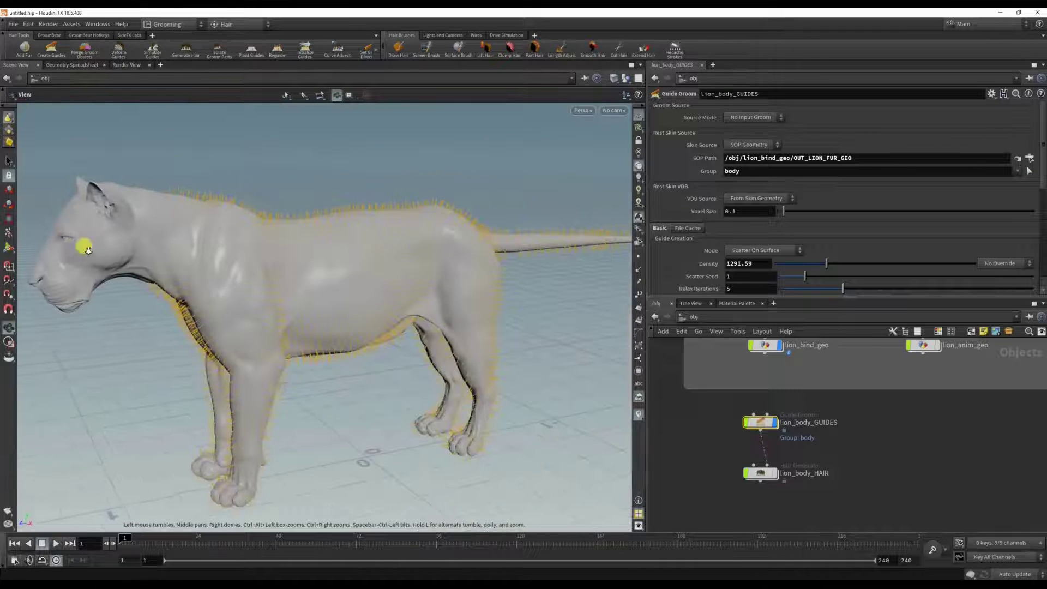
pyautogui.moveTo(354, 302); pyautogui.dragTo(373, 284)
pyautogui.press('Return')
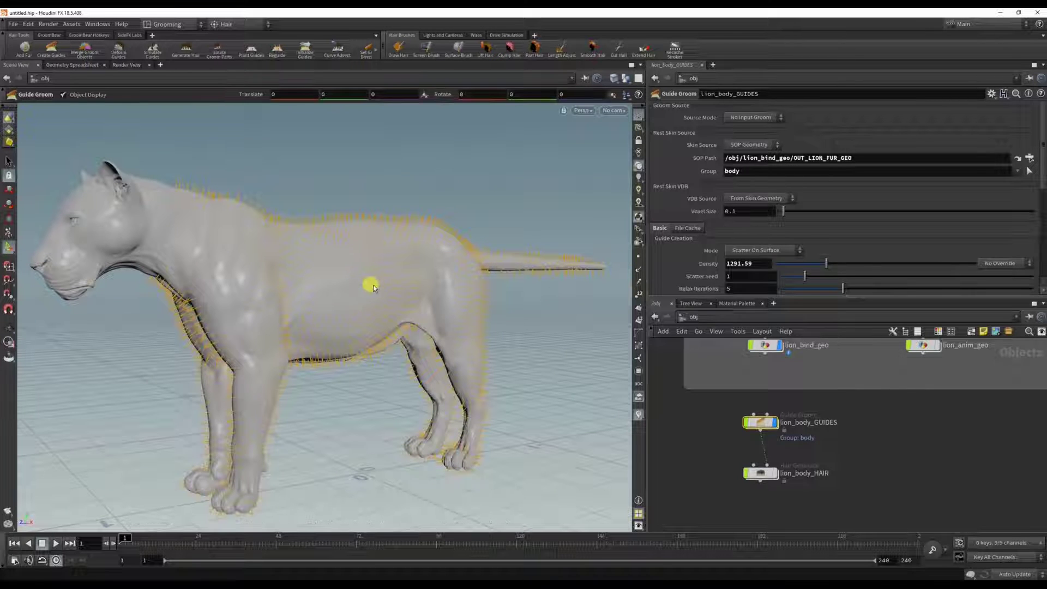
pyautogui.scroll(-3, 717, 224)
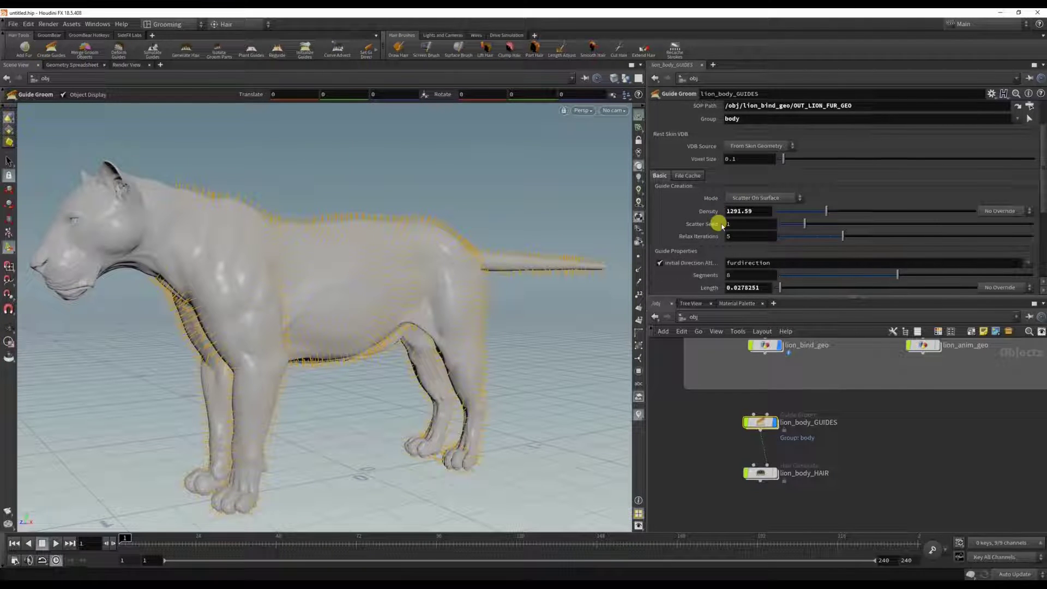
pyautogui.moveTo(818, 210); pyautogui.dragTo(847, 215)
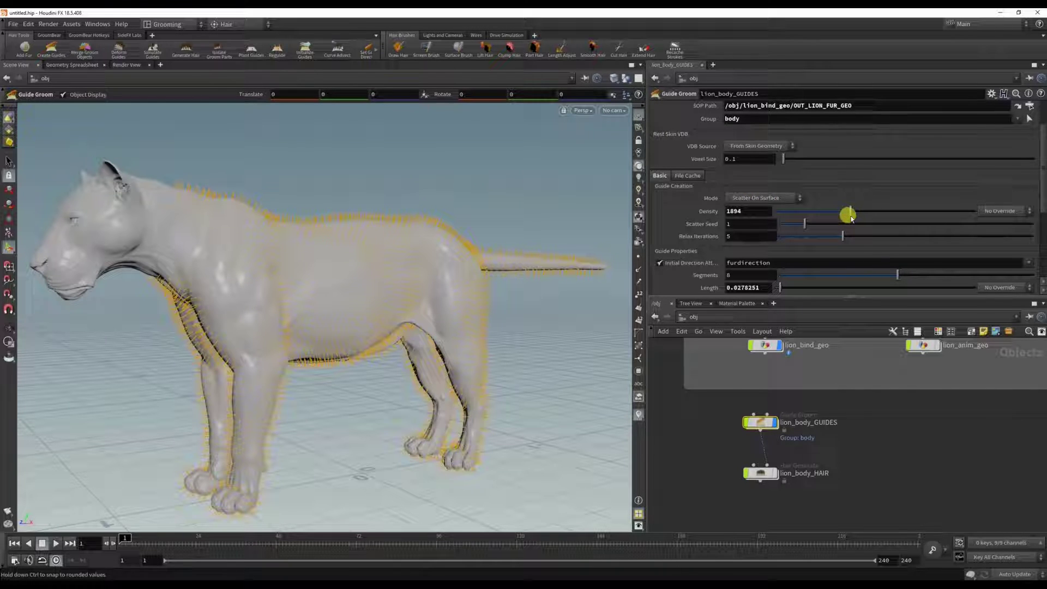
# Switch the viewport shading to Smooth Wire Shaded and inspect the guides around the lion's shoulder.
pyautogui.keyDown('alt'); pyautogui.moveTo(93, 283); pyautogui.dragTo(444, 333, button='right'); pyautogui.keyUp('alt')
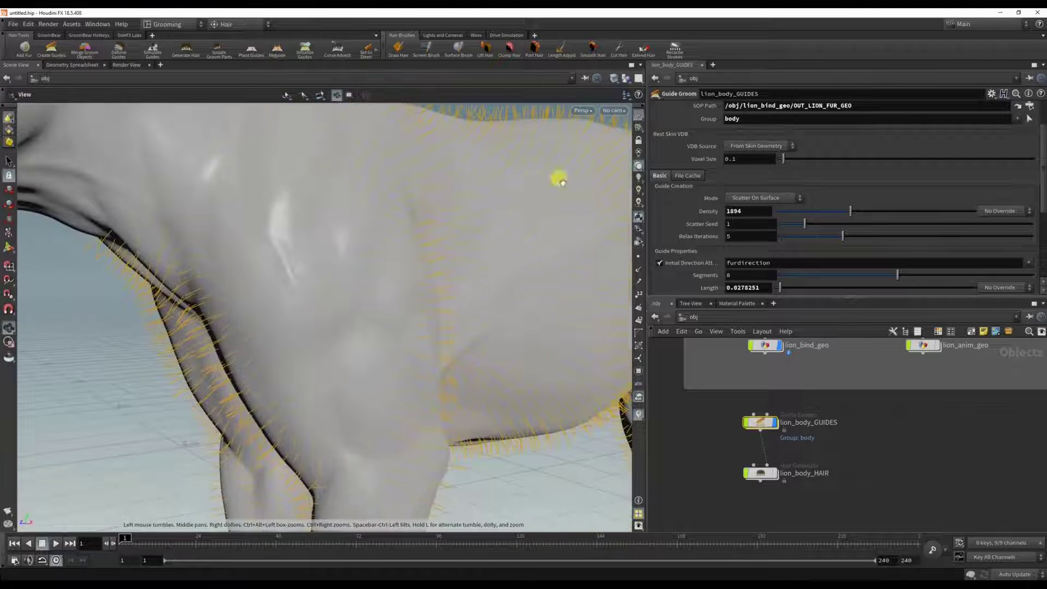
pyautogui.click(612, 82)
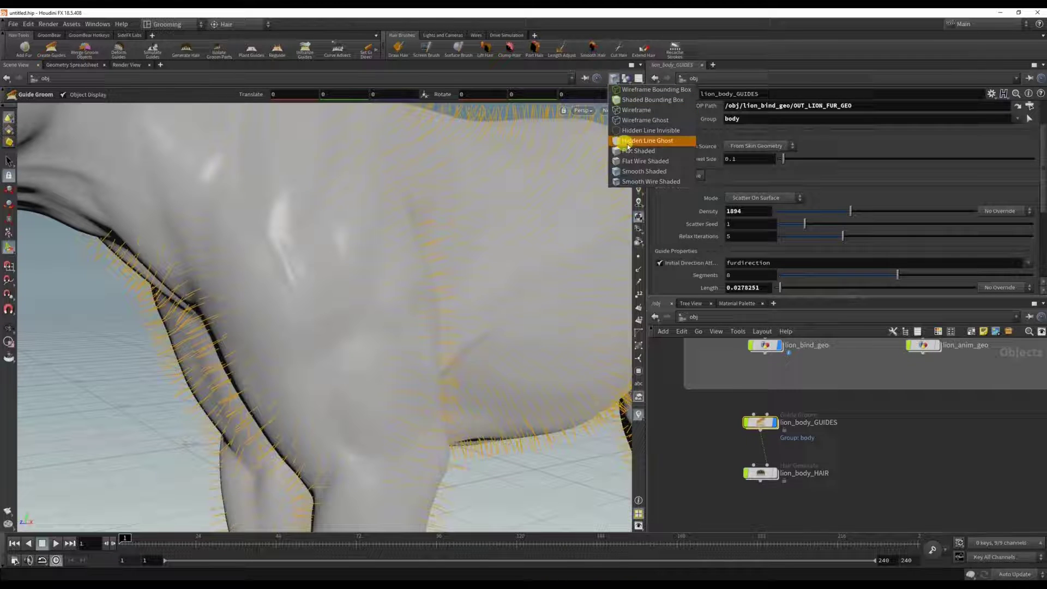
pyautogui.click(635, 181)
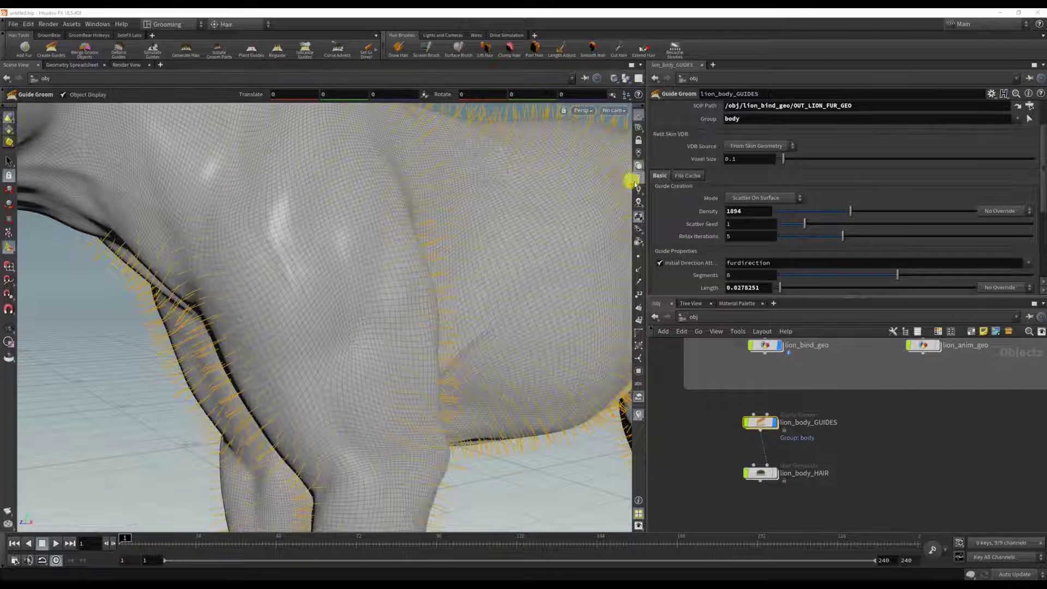
pyautogui.moveTo(325, 287); pyautogui.dragTo(348, 272)
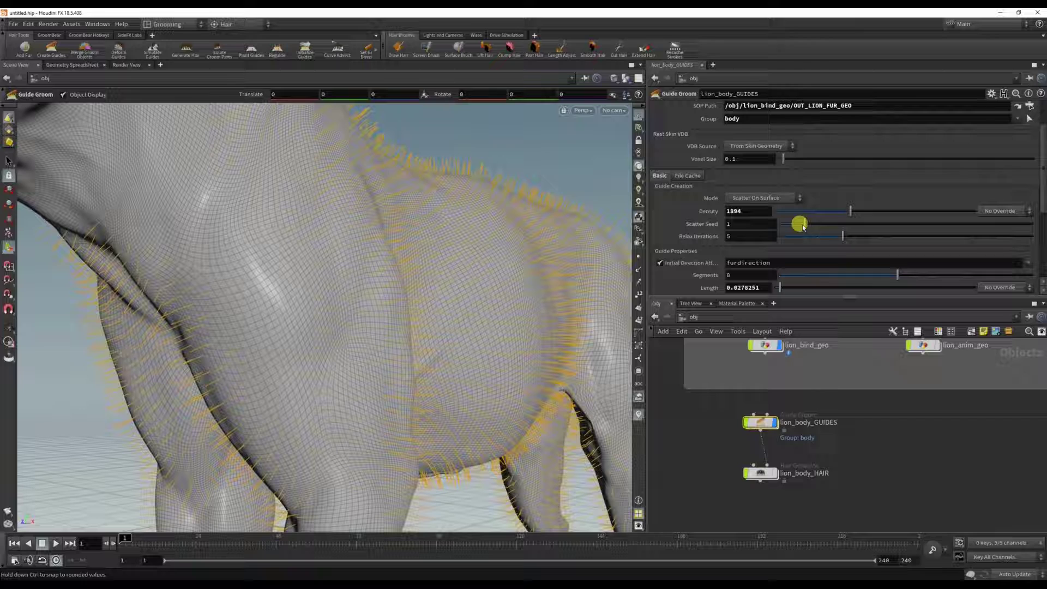
# Try Relax Iterations values of 0 and 20 and compare the guide distribution on the lion's body.
pyautogui.moveTo(817, 238); pyautogui.dragTo(753, 241)
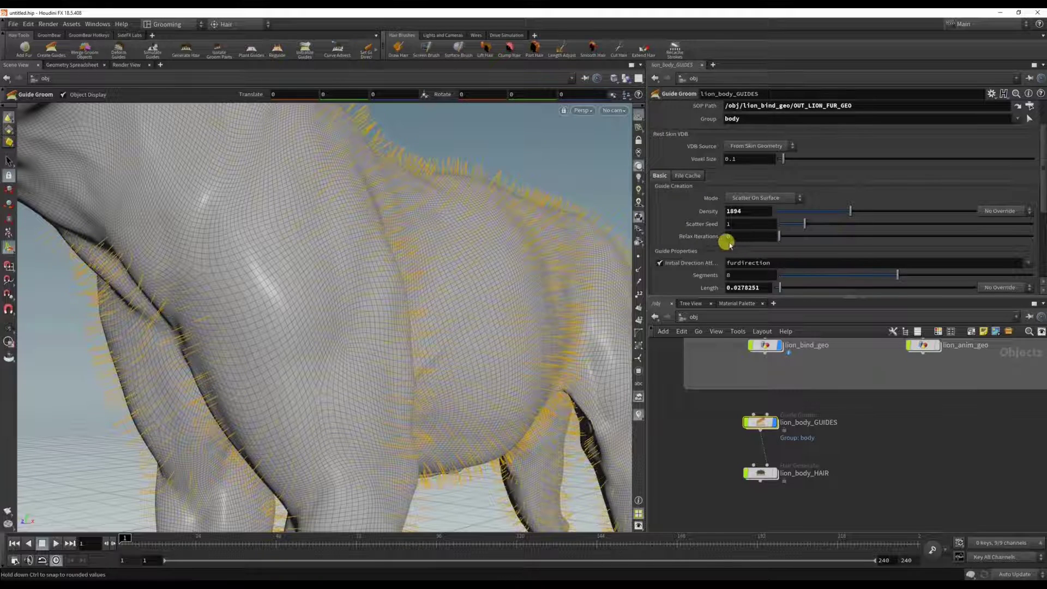
pyautogui.keyDown('alt'); pyautogui.moveTo(503, 272); pyautogui.dragTo(385, 352); pyautogui.keyUp('alt')
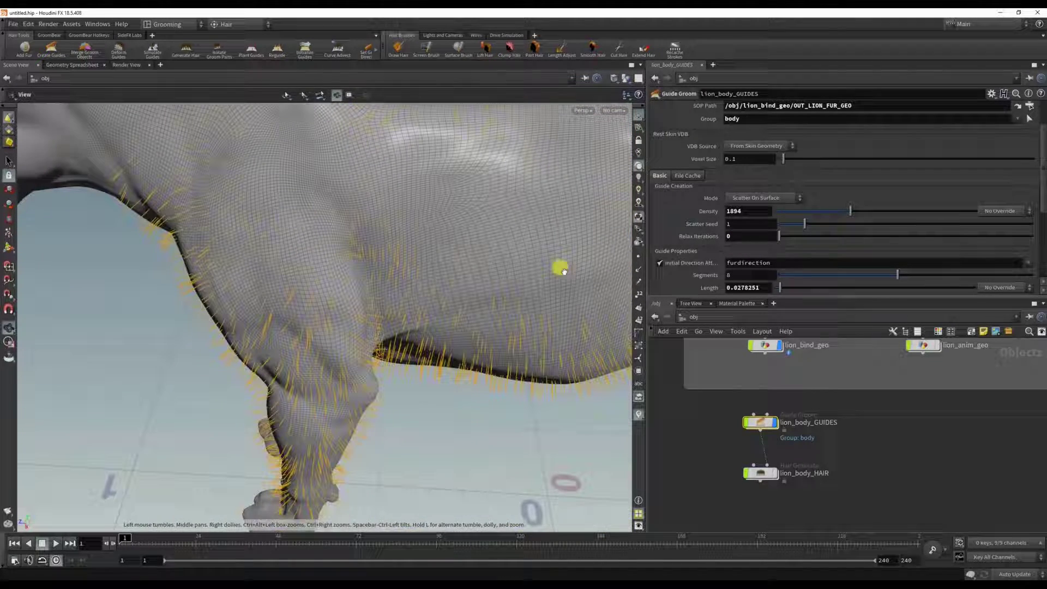
pyautogui.moveTo(764, 236); pyautogui.dragTo(1042, 234)
pyautogui.keyDown('alt'); pyautogui.moveTo(382, 256); pyautogui.dragTo(409, 206); pyautogui.keyUp('alt')
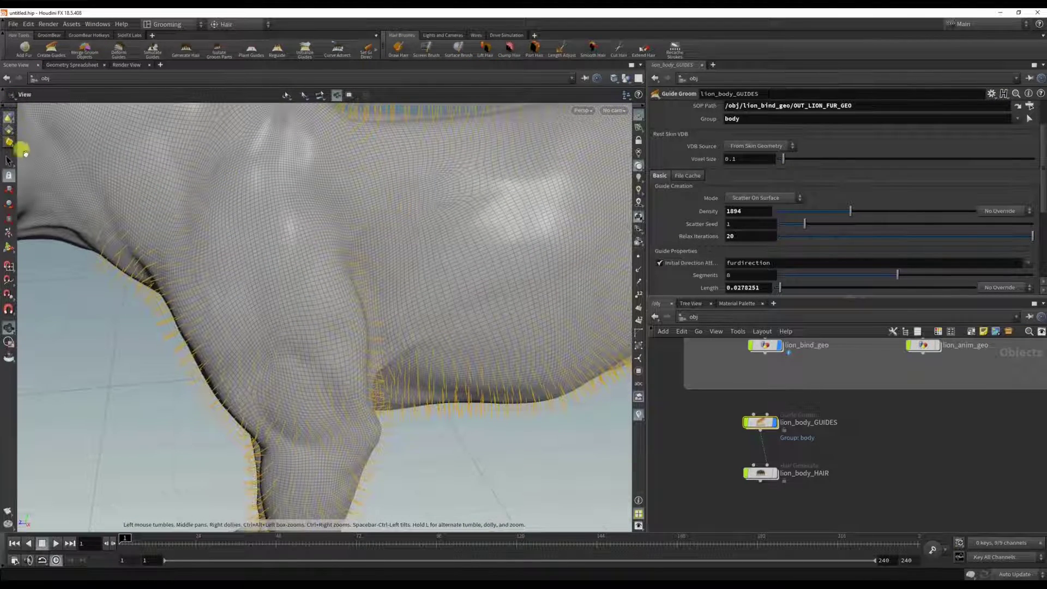
pyautogui.press('Return')
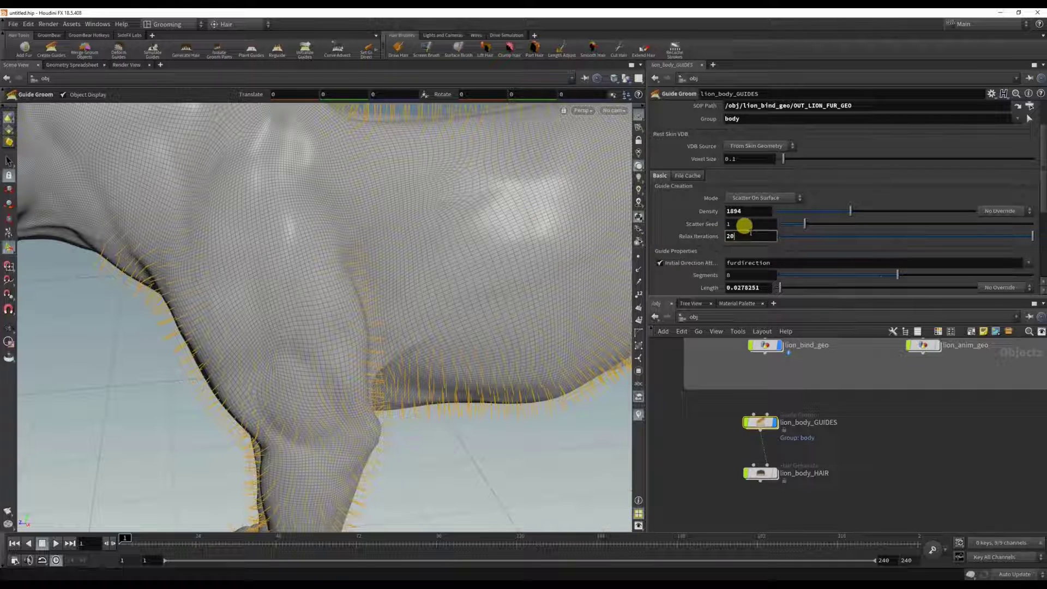
# Try Relax Iterations at 0 again, restore it to 5, and check the guides around the front leg.
pyautogui.moveTo(789, 235); pyautogui.dragTo(745, 243)
pyautogui.keyDown('alt'); pyautogui.moveTo(388, 276); pyautogui.dragTo(395, 203); pyautogui.keyUp('alt')
pyautogui.press('Return')
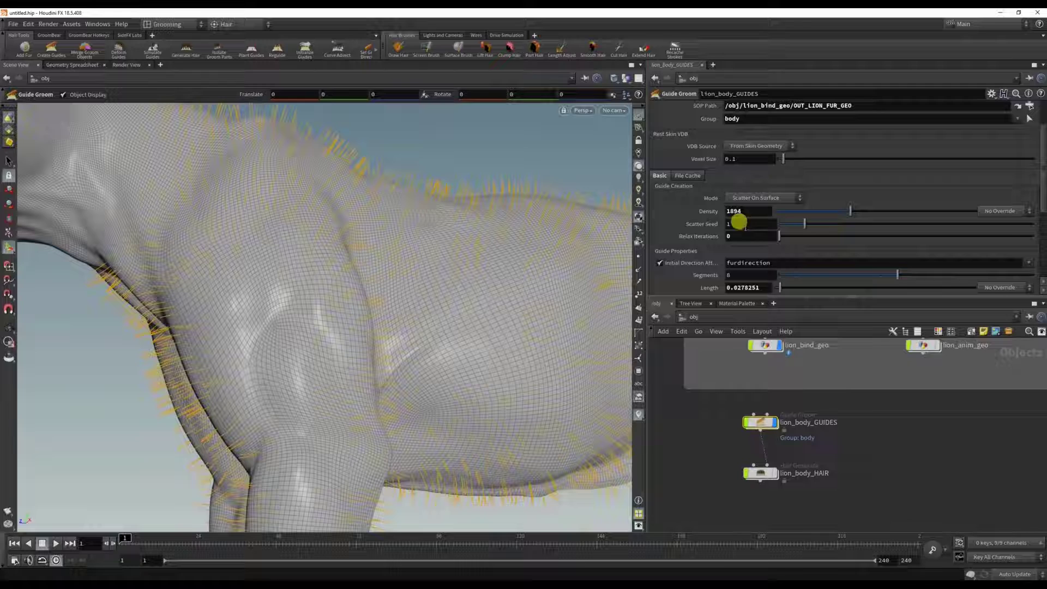
pyautogui.write('5')
pyautogui.press('Return')
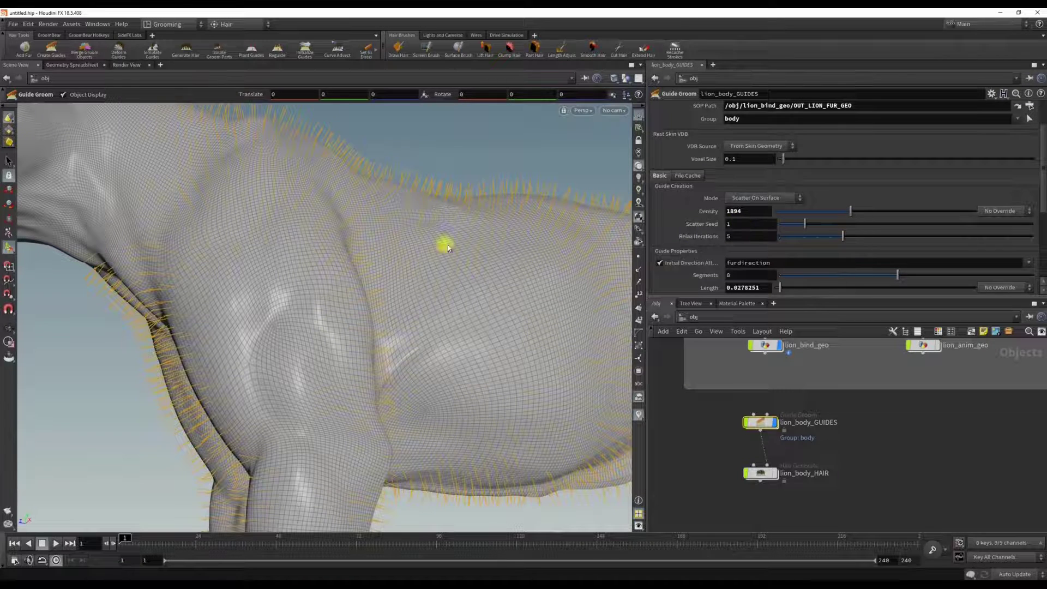
pyautogui.press('Escape')
pyautogui.moveTo(447, 247); pyautogui.dragTo(163, 359)
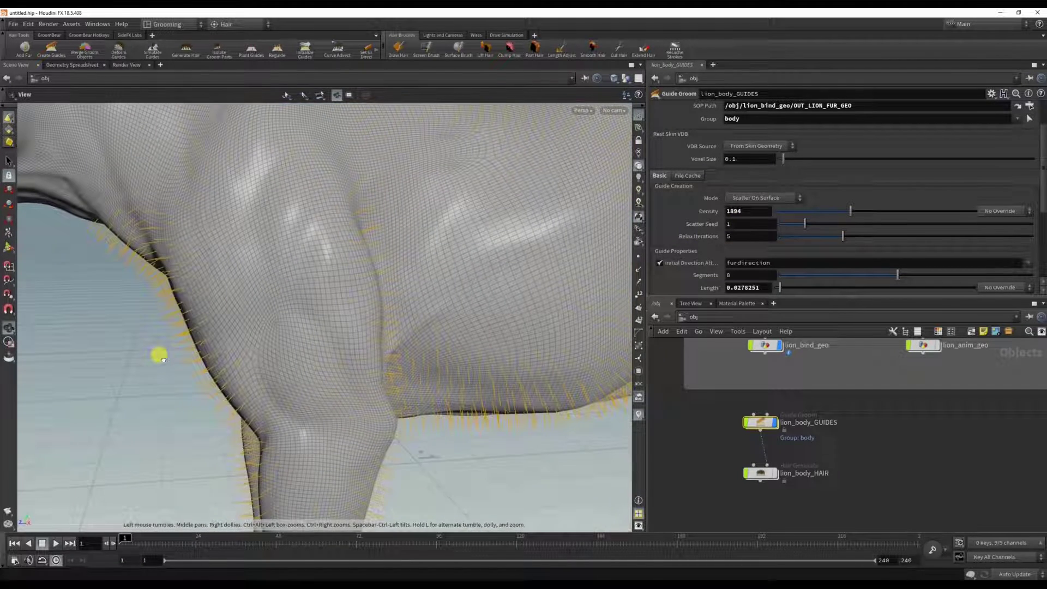
pyautogui.press('Return')
# Turn off Display As Subdivision Curves for the guides and review the remaining guide and attribute transfer parameters.
pyautogui.scroll(-3, 681, 239)
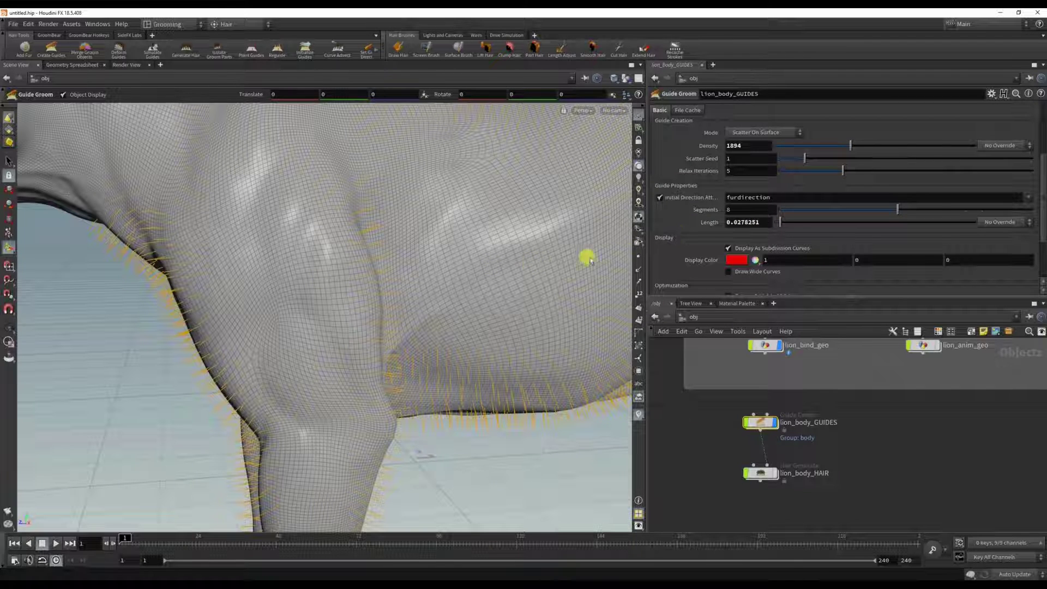
pyautogui.scroll(-2, 701, 233)
pyautogui.scroll(-1, 704, 233)
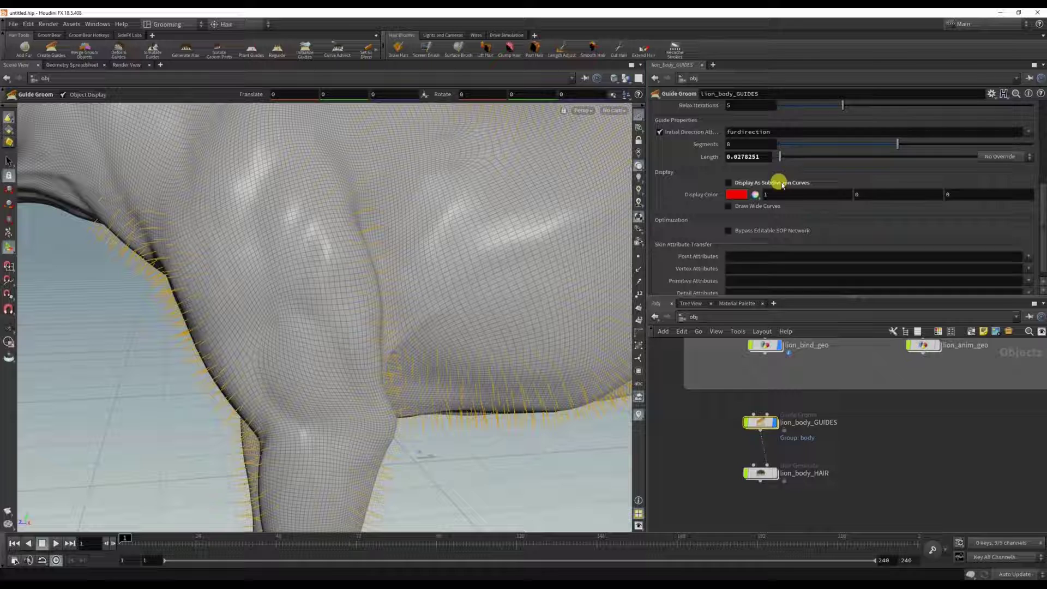
pyautogui.scroll(-1, 783, 185)
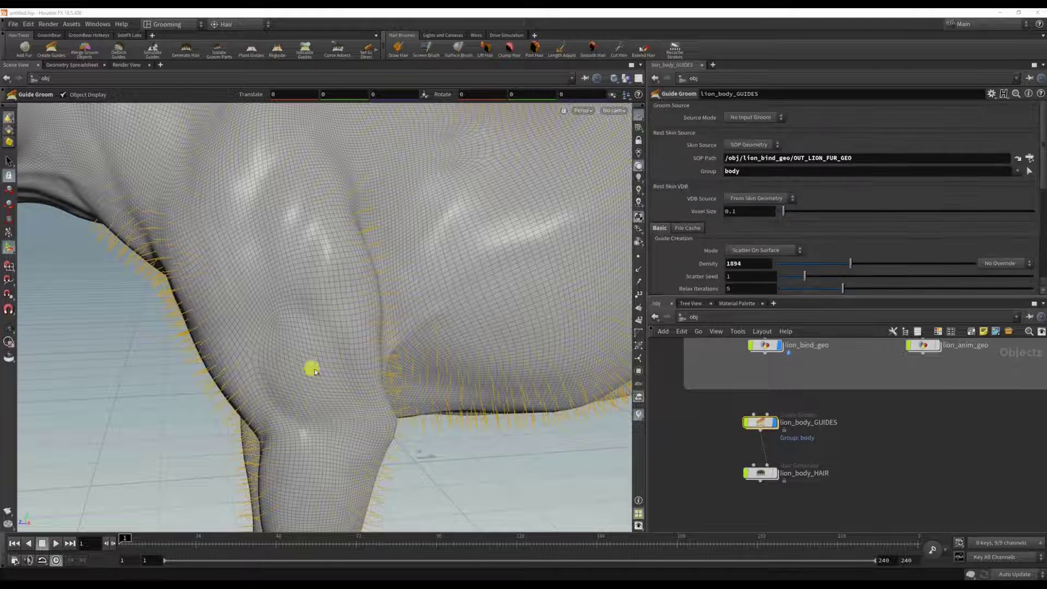
pyautogui.scroll(-4, 740, 229)
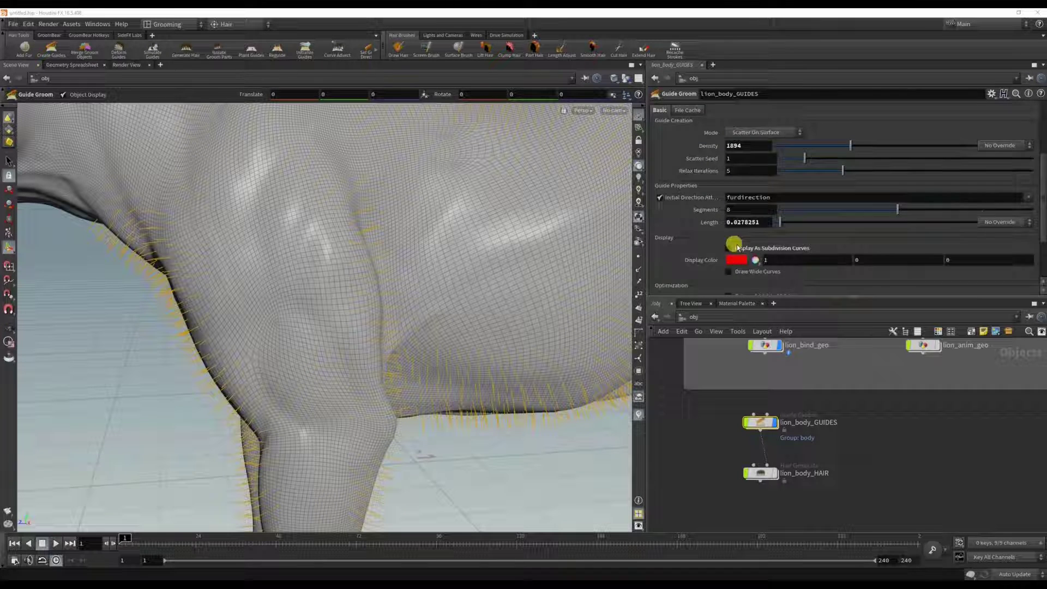
# Set the VDB source of the rest skin to SOP Geometry.
pyautogui.scroll(2, 733, 245)
pyautogui.scroll(5, 733, 246)
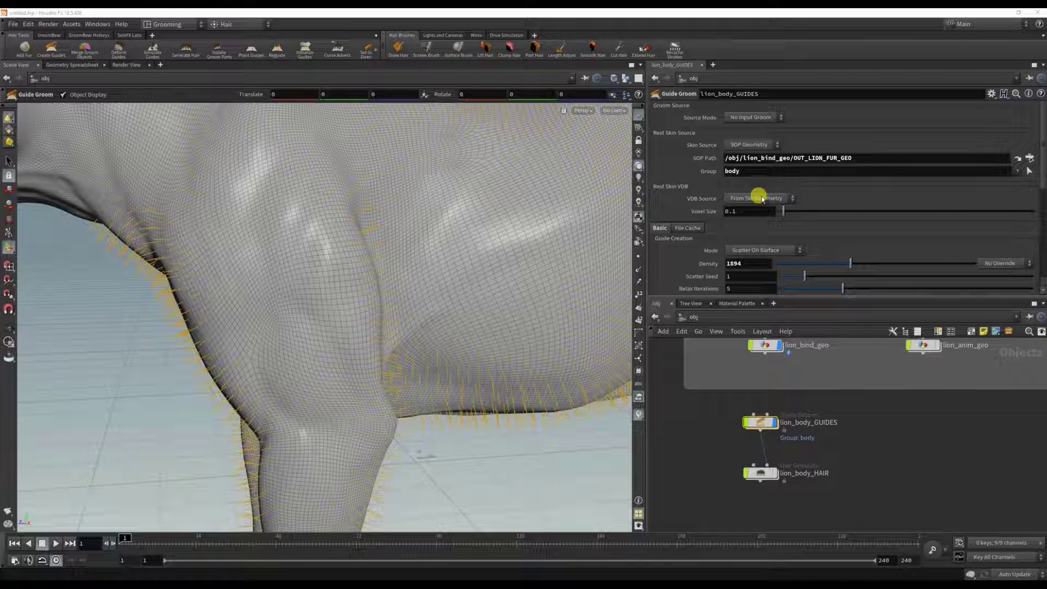
pyautogui.click(736, 199)
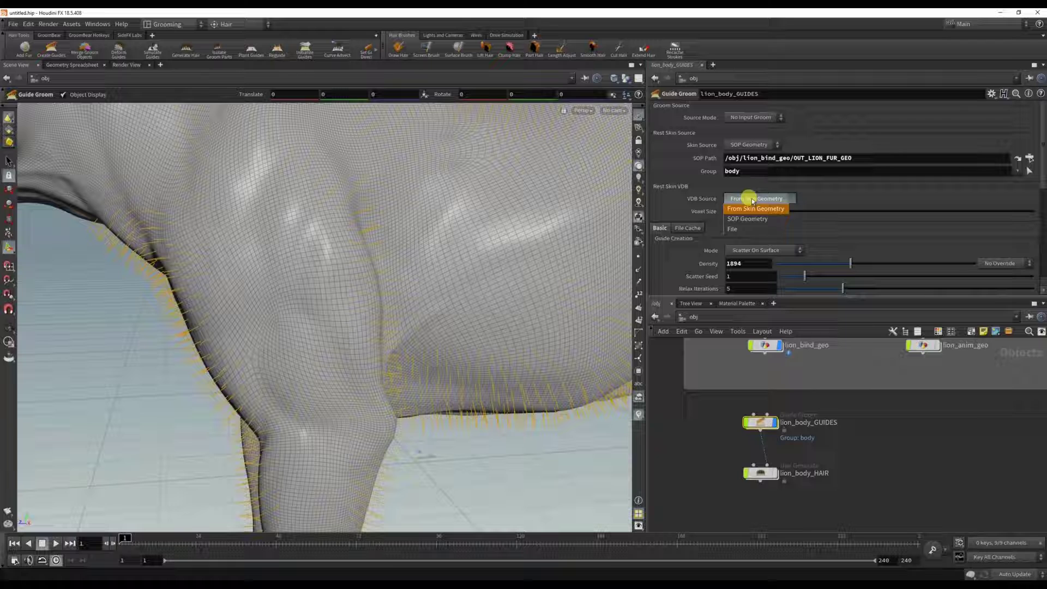
pyautogui.click(756, 221)
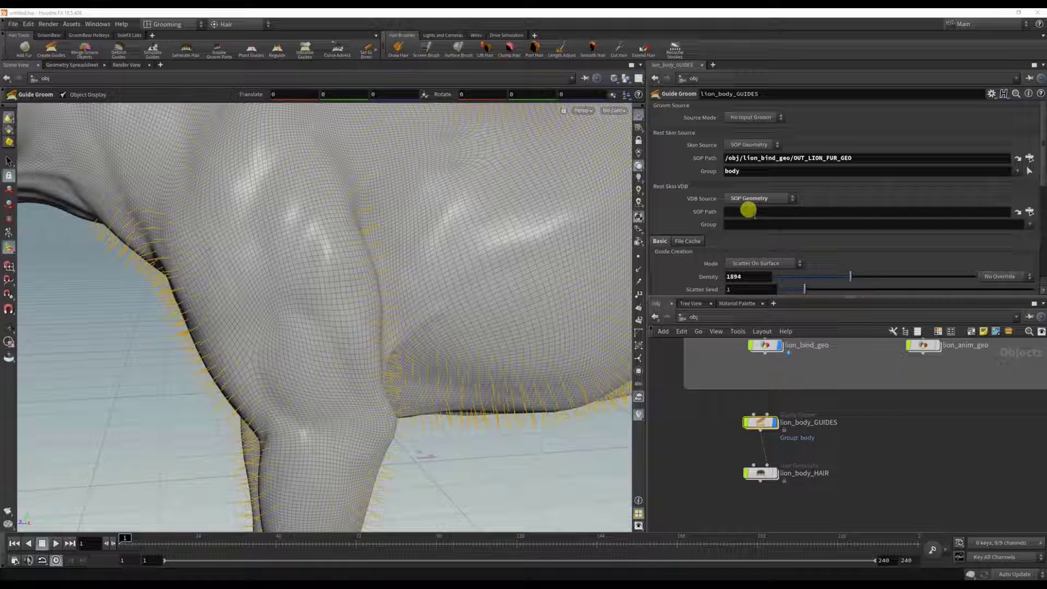
# Set the rest skin VDB's SOP path to /obj/lion_bind_geo/OUT_VDB.
pyautogui.click(1029, 211)
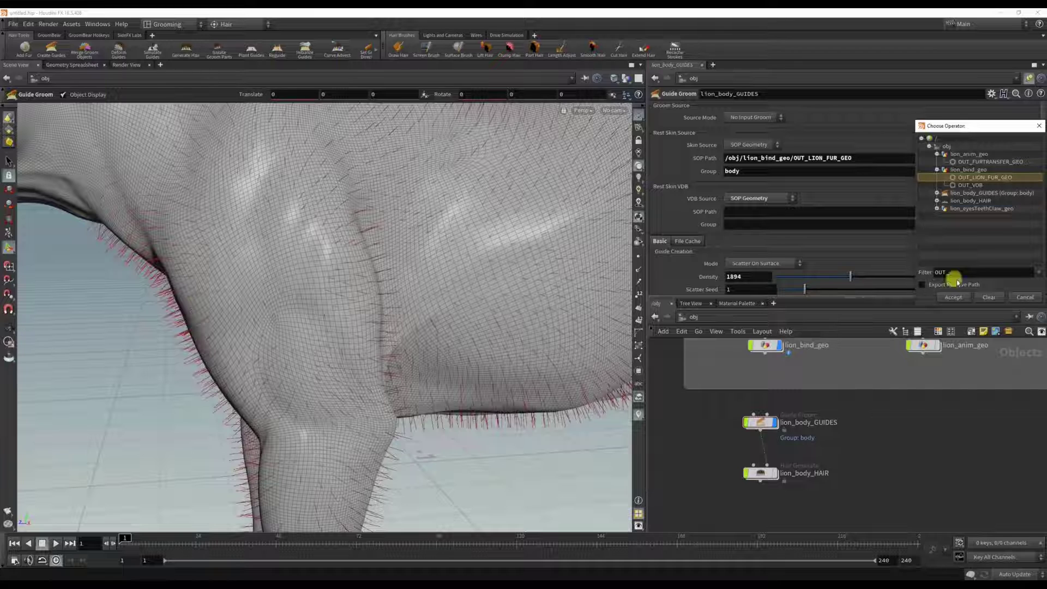
pyautogui.click(973, 185)
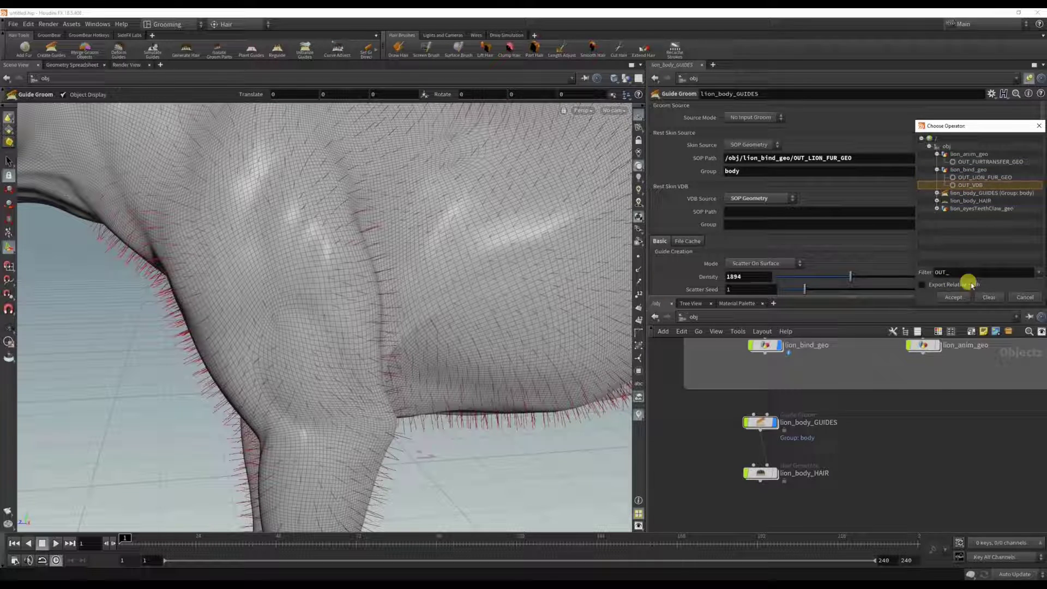
pyautogui.click(957, 297)
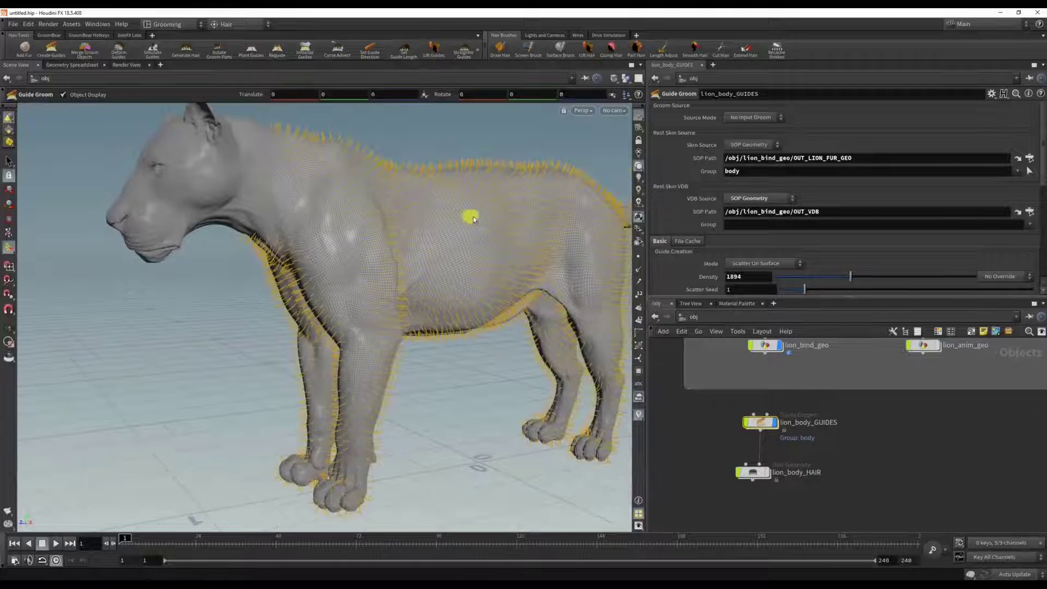
# Open the groom network inside the lion_body_GUIDES node.
pyautogui.click(806, 442)
pyautogui.click(762, 423)
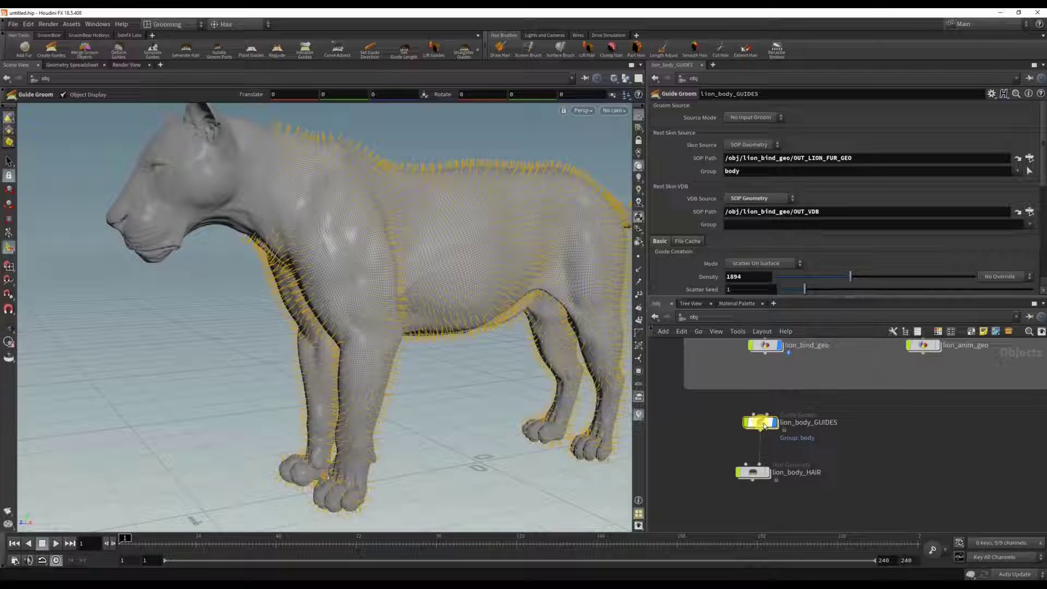
pyautogui.doubleClick(764, 424)
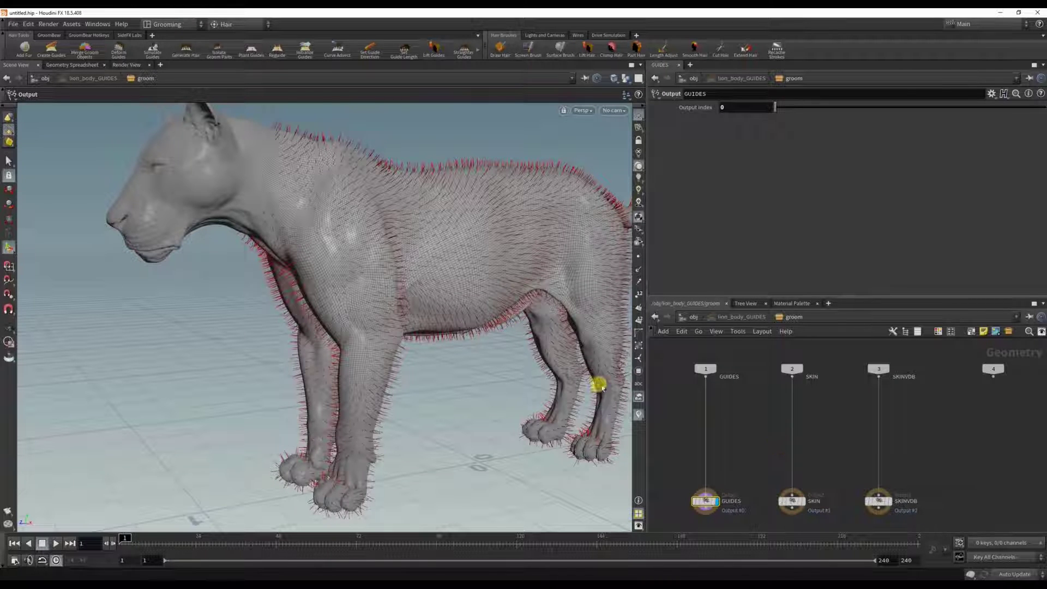
# Add a Curve Advect setup to the body guides and show the guideadvect1 node's parameters.
pyautogui.keyDown('alt'); pyautogui.moveTo(451, 295); pyautogui.dragTo(366, 296); pyautogui.keyUp('alt')
pyautogui.keyDown('alt'); pyautogui.moveTo(352, 251); pyautogui.dragTo(320, 280); pyautogui.keyUp('alt')
pyautogui.press('Return')
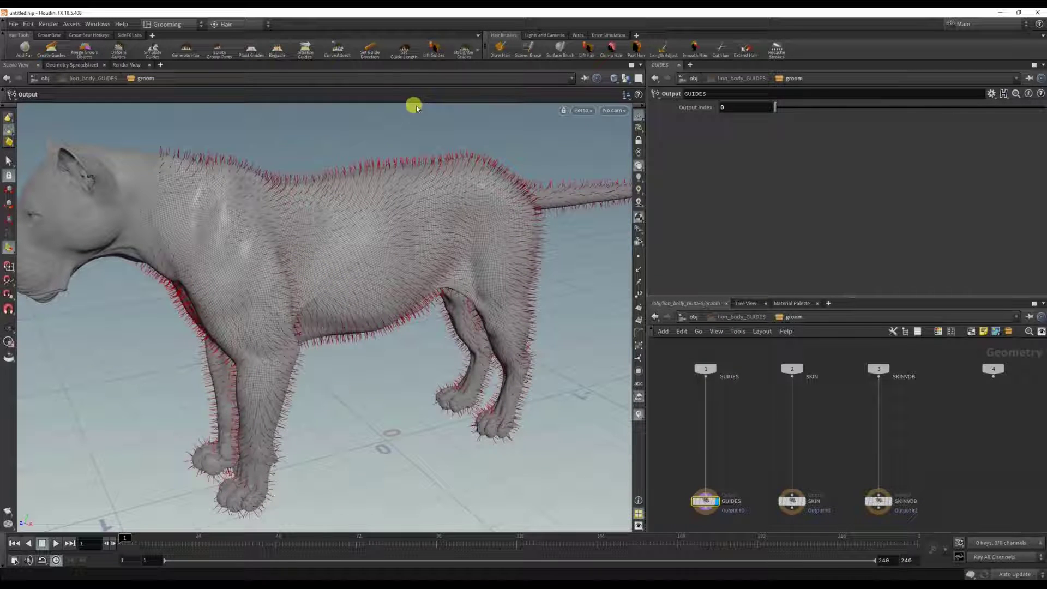
pyautogui.click(336, 49)
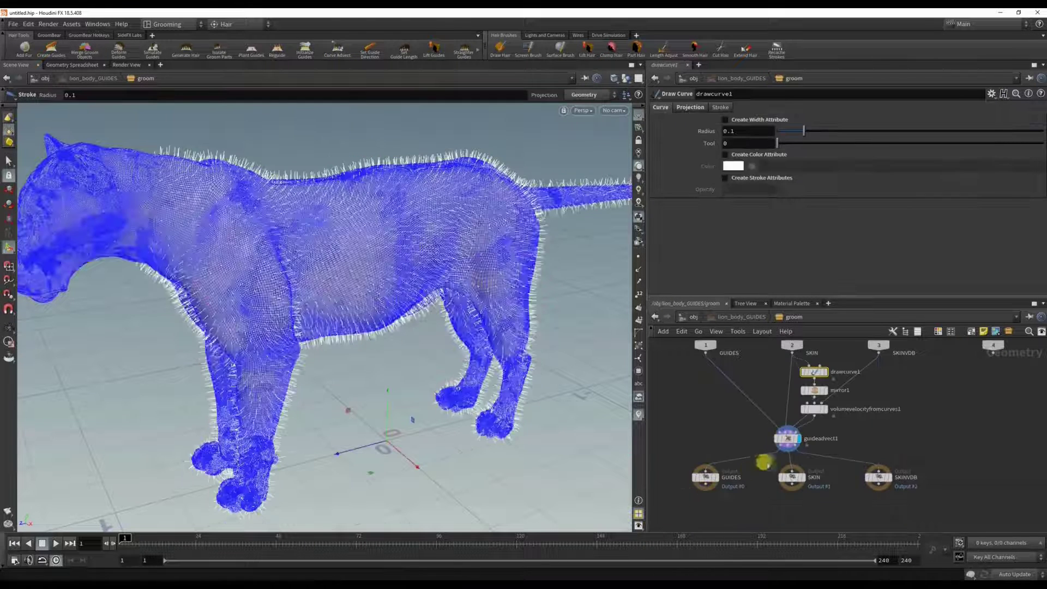
pyautogui.click(788, 439)
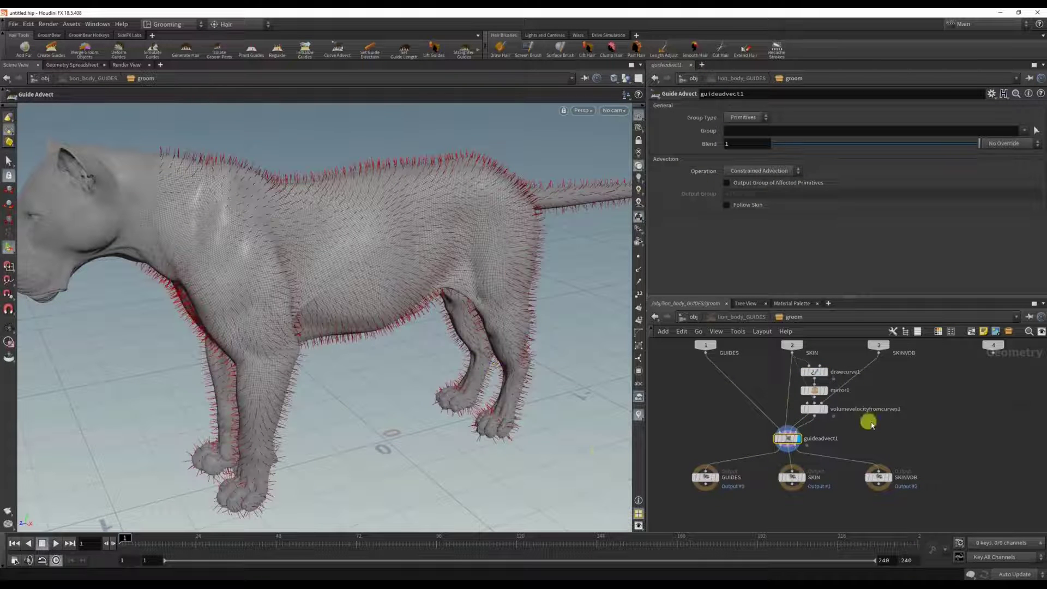
# Activate stroke drawing on drawcurve1 and reduce the brush radius to 0.0248318.
pyautogui.moveTo(824, 371)
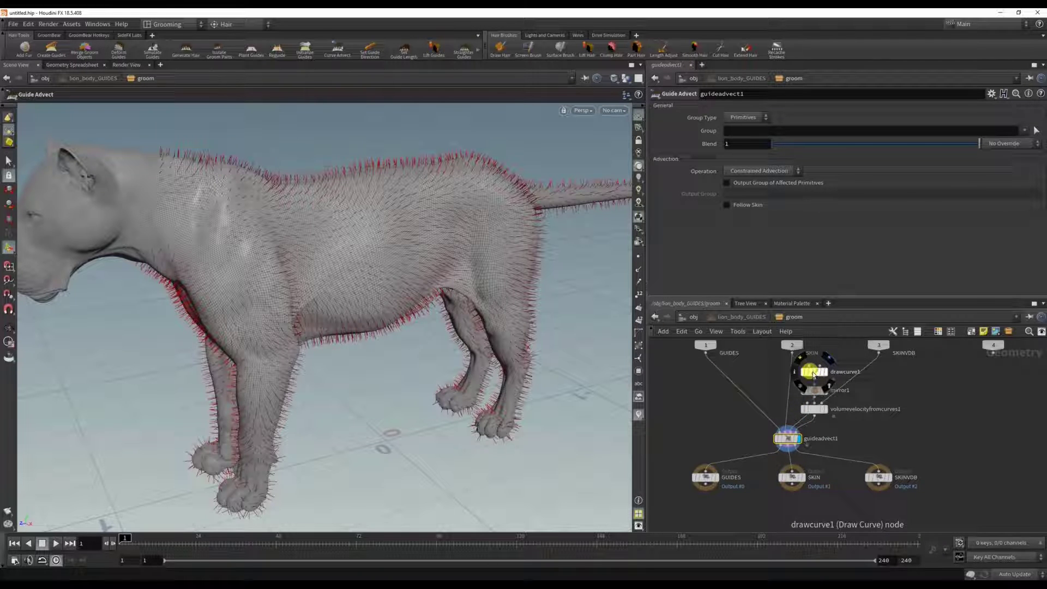
pyautogui.click(814, 373)
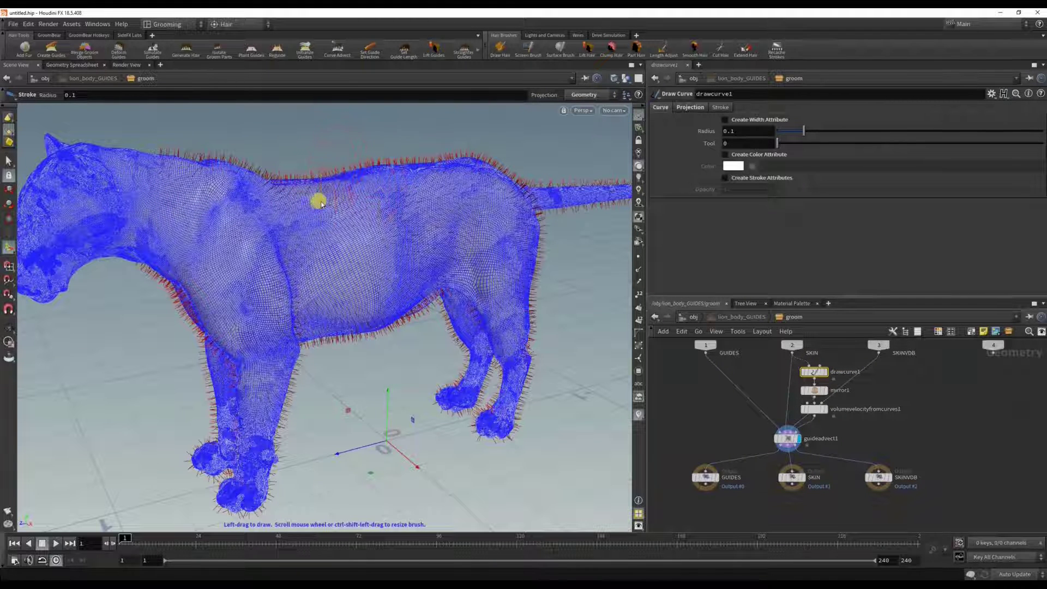
pyautogui.scroll(-2, 318, 201)
pyautogui.keyDown('alt'); pyautogui.moveTo(341, 170); pyautogui.dragTo(351, 210, button='middle'); pyautogui.keyUp('alt')
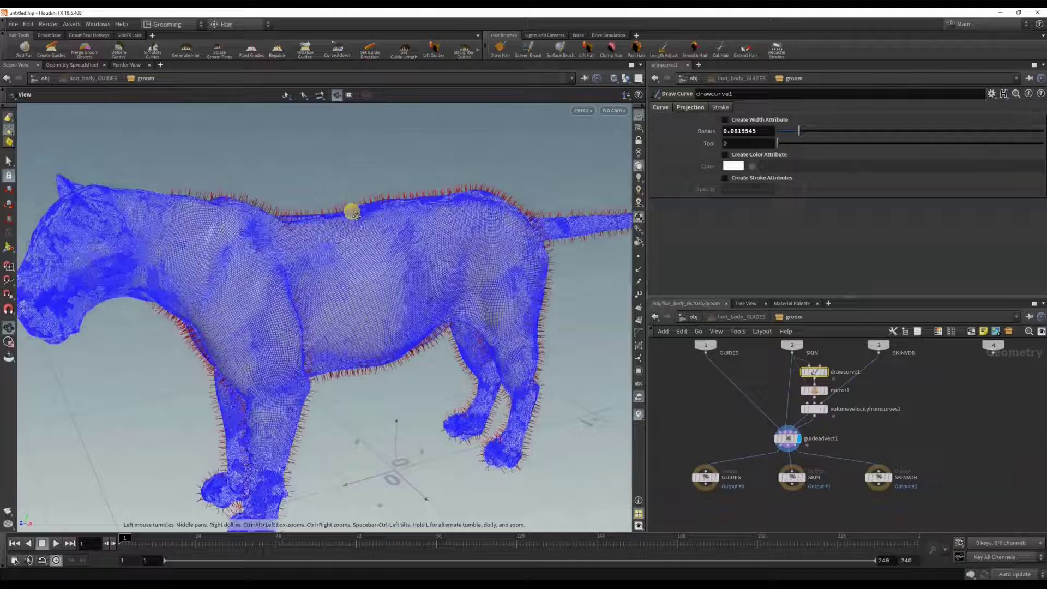
pyautogui.moveTo(351, 210)
pyautogui.keyDown('alt'); pyautogui.mouseDown()
pyautogui.moveTo(319, 246)
pyautogui.moveTo(327, 258)
pyautogui.mouseUp(); pyautogui.keyUp('alt')
pyautogui.scroll(1, 327, 260)
pyautogui.scroll(-1, 328, 260)
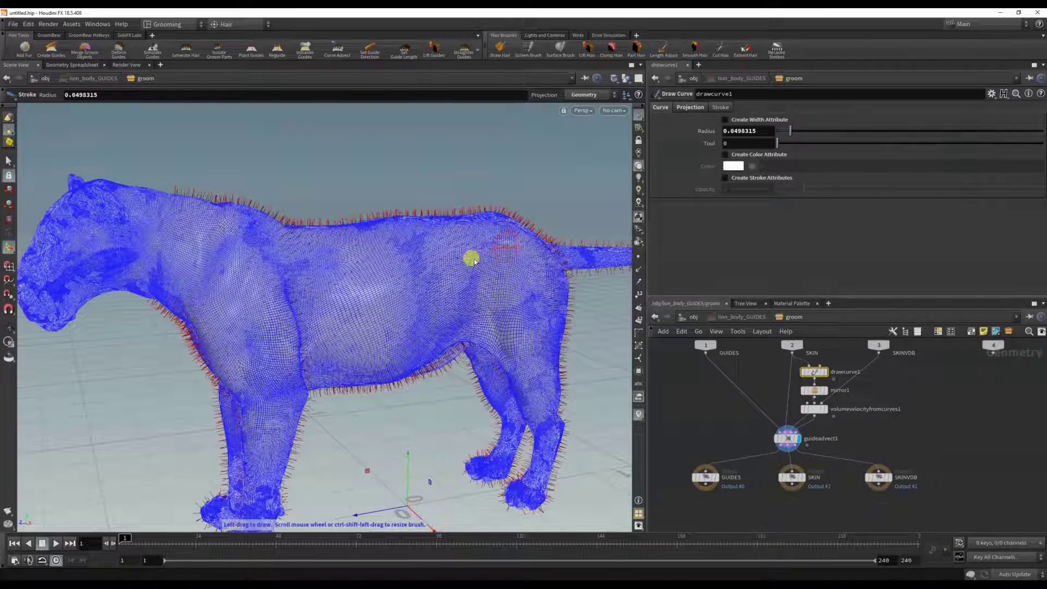
pyautogui.scroll(-2, 397, 272)
pyautogui.keyDown('alt'); pyautogui.moveTo(397, 275); pyautogui.dragTo(249, 269); pyautogui.keyUp('alt')
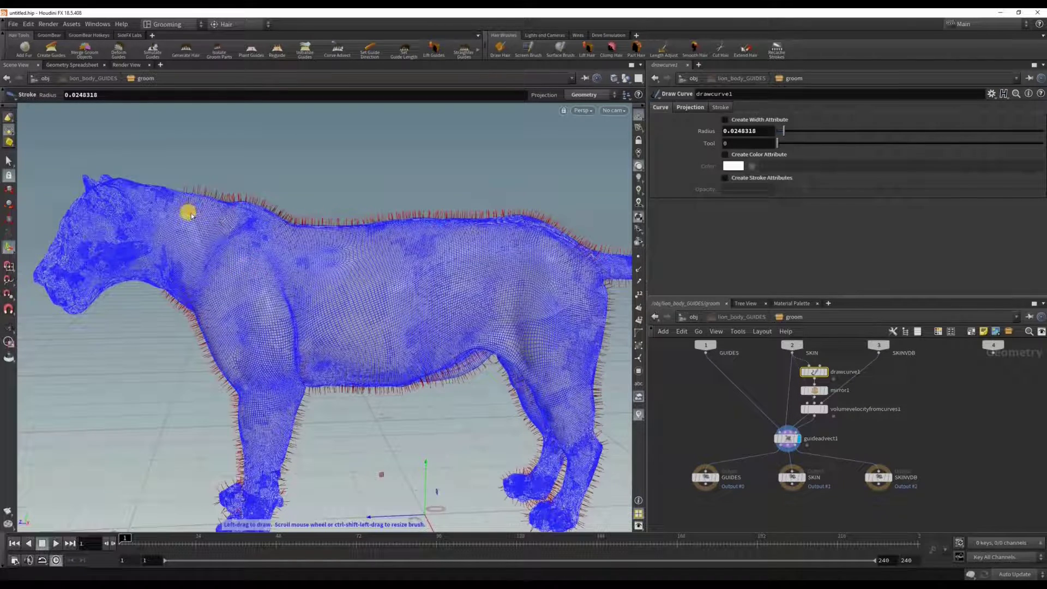
# Draw direction strokes along the lion's side from the neck over the shoulder and flank toward the hind leg.
pyautogui.moveTo(194, 216); pyautogui.dragTo(281, 267)
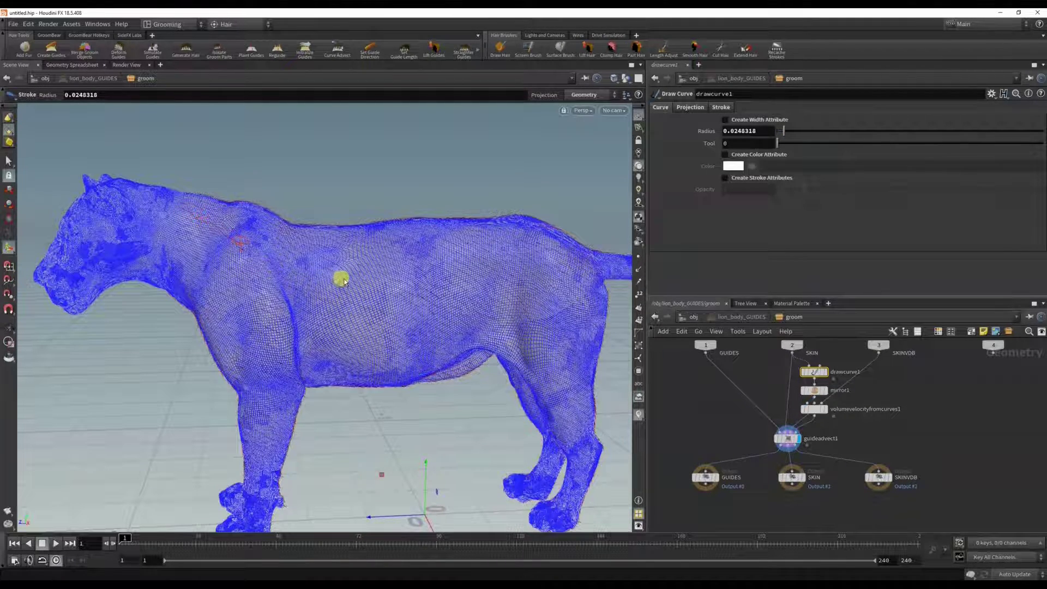
pyautogui.moveTo(378, 278)
pyautogui.mouseDown()
pyautogui.moveTo(501, 267)
pyautogui.moveTo(568, 297)
pyautogui.moveTo(572, 422)
pyautogui.moveTo(585, 461)
pyautogui.moveTo(575, 490)
pyautogui.mouseUp()
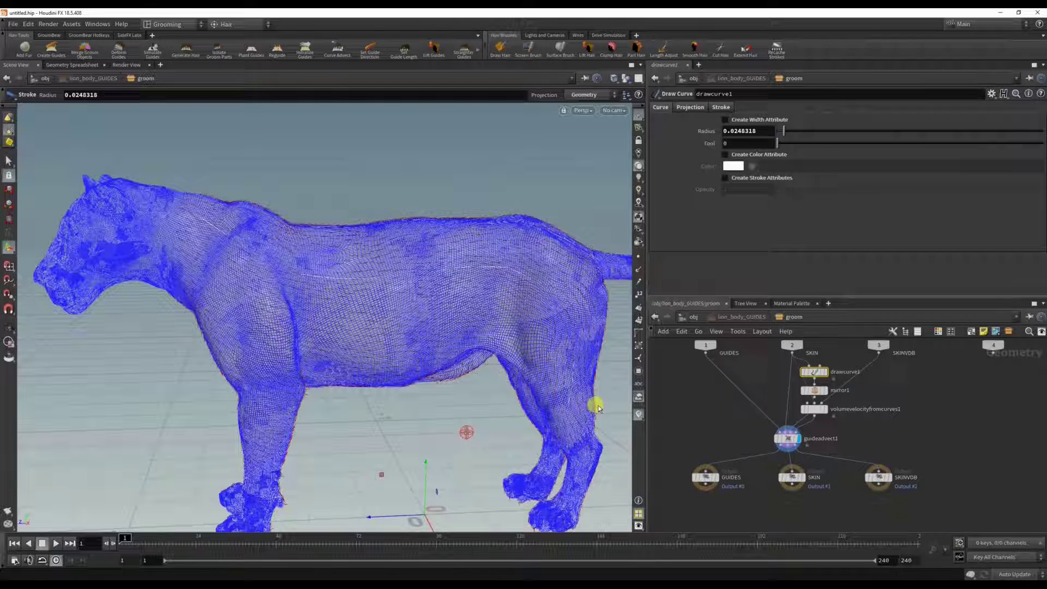
# Inspect the outputs and parameters of the mirror1 and volumevelocityfromcurves1 nodes on the lion.
pyautogui.moveTo(825, 391)
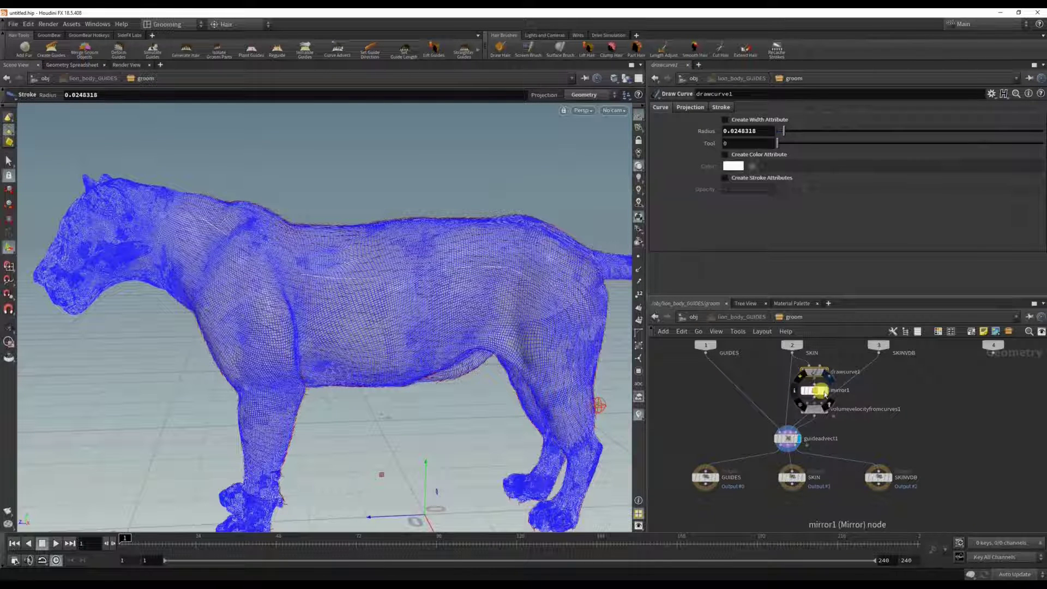
pyautogui.click(818, 391)
pyautogui.moveTo(514, 280); pyautogui.dragTo(458, 343)
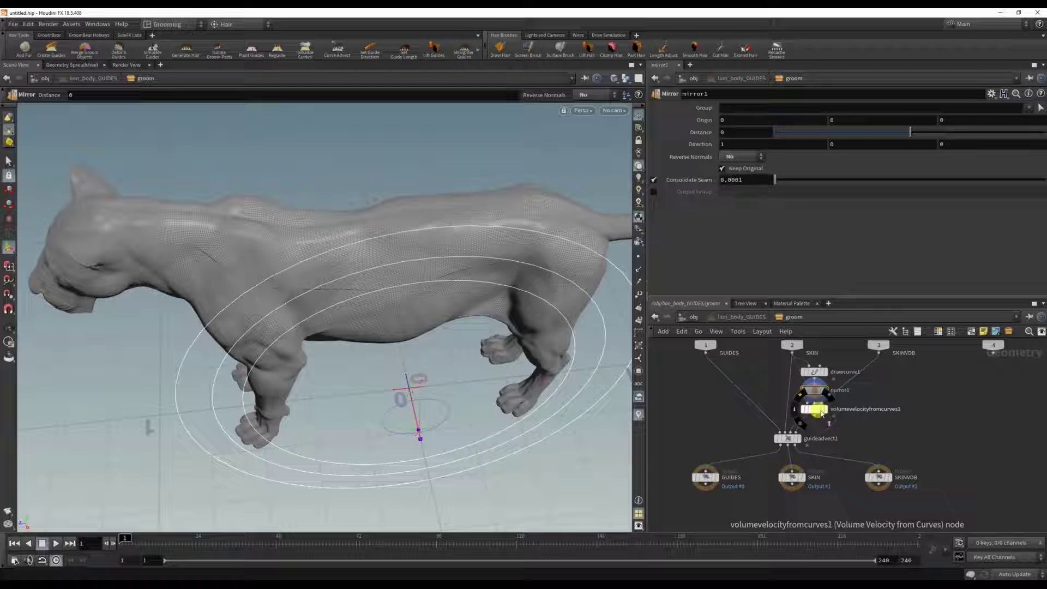
pyautogui.click(815, 410)
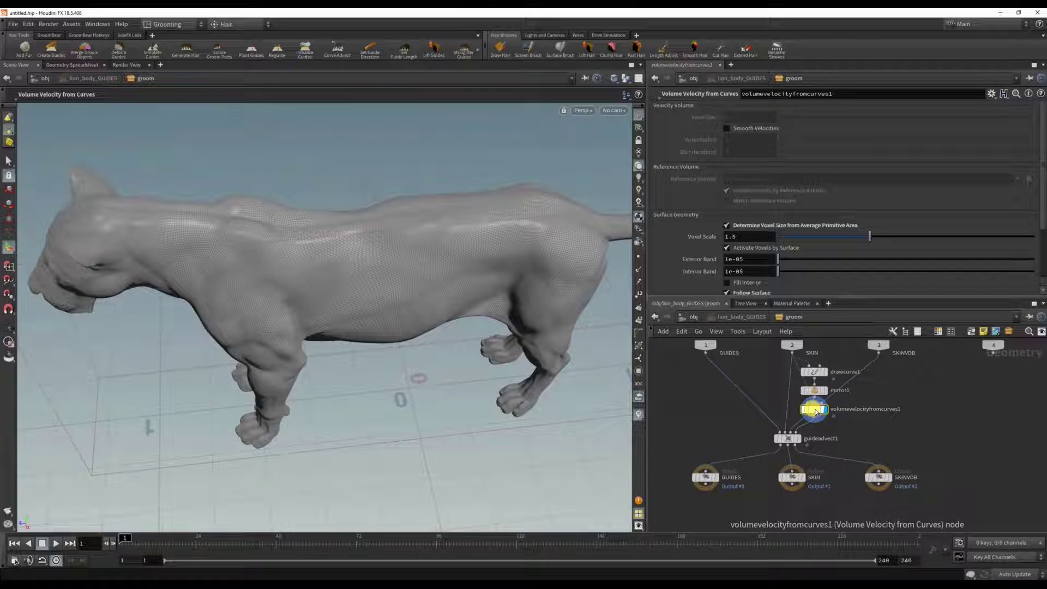
pyautogui.scroll(3, 815, 412)
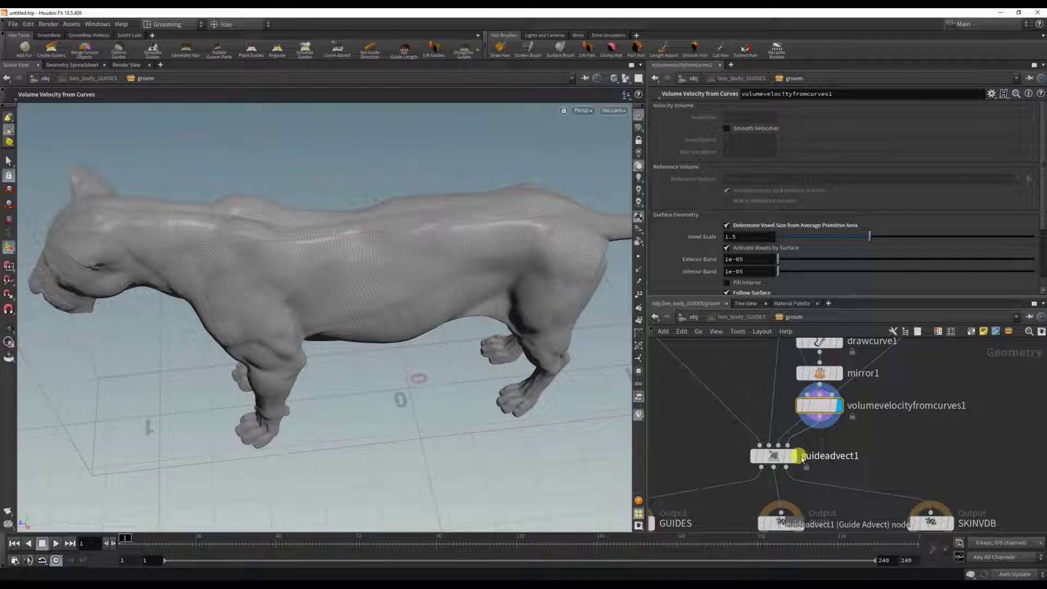
# Display guideadvect1 and examine the guide flow on the lion's body, belly and inner legs.
pyautogui.click(794, 458)
pyautogui.click(773, 456)
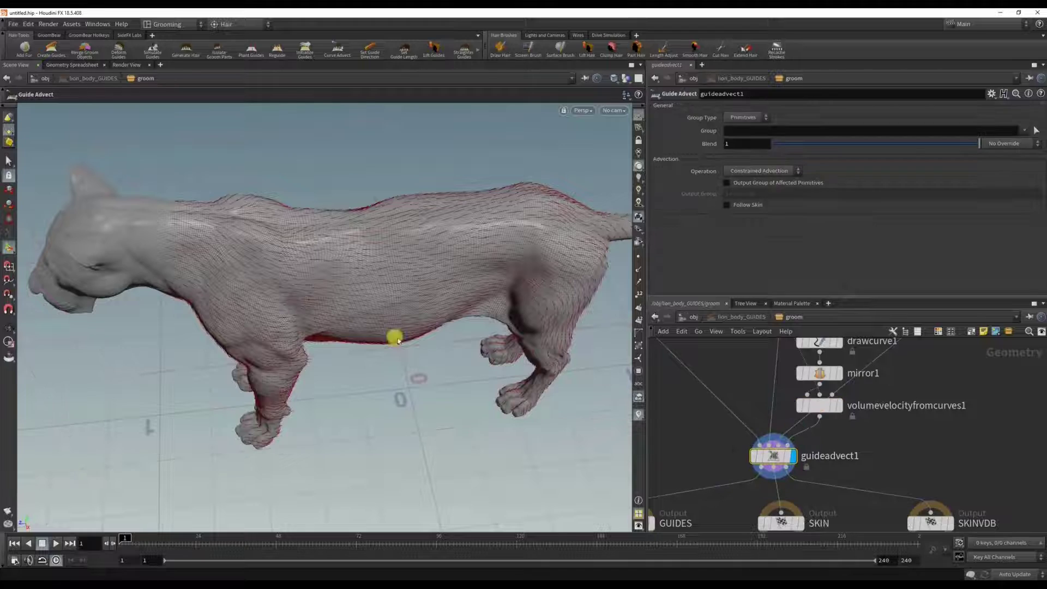
pyautogui.keyDown('alt'); pyautogui.moveTo(394, 337); pyautogui.dragTo(313, 311); pyautogui.keyUp('alt')
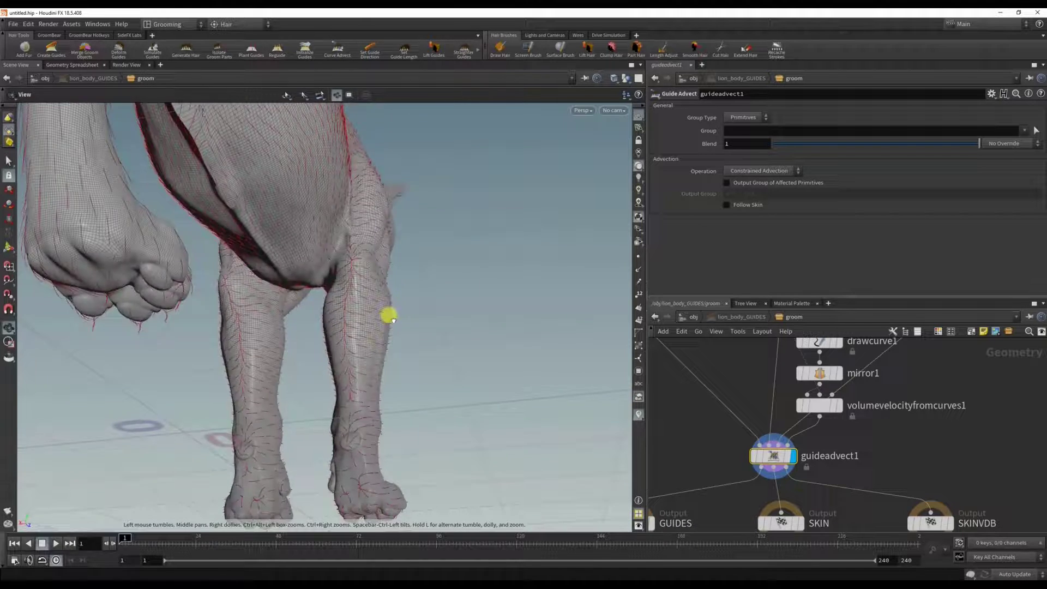
pyautogui.moveTo(388, 313); pyautogui.dragTo(376, 355)
pyautogui.press('Return')
pyautogui.scroll(-3, 873, 471)
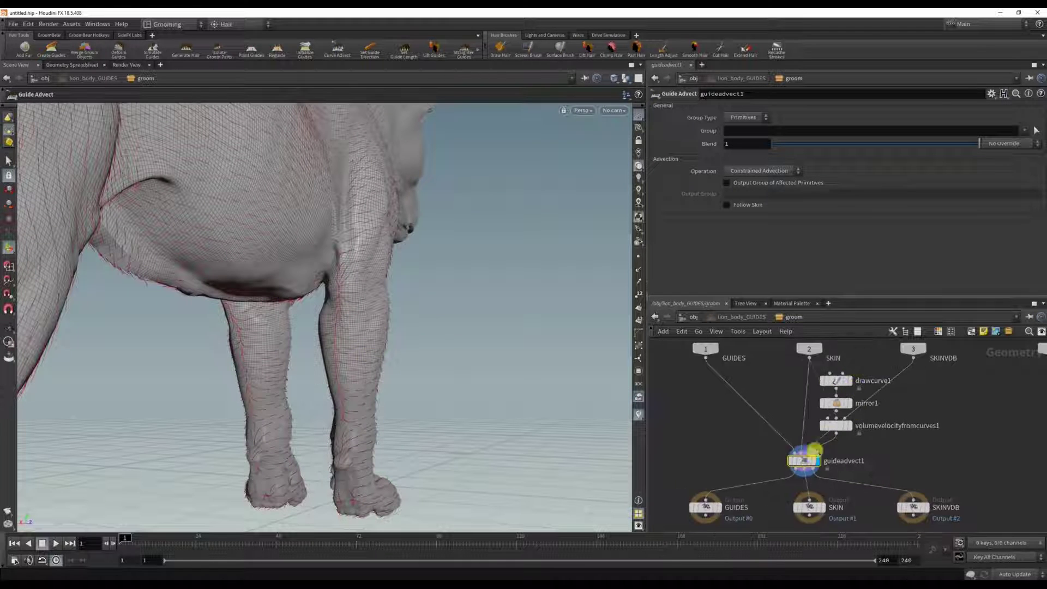
# Draw downward direction strokes with drawcurve1 along the inner front leg and the back of the hind leg.
pyautogui.moveTo(849, 381)
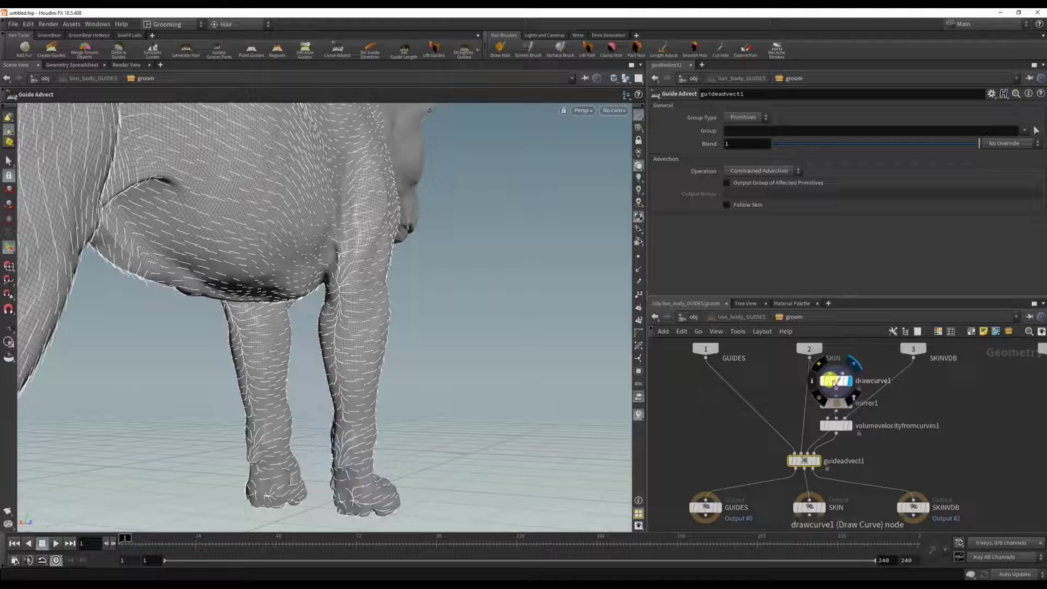
pyautogui.click(834, 382)
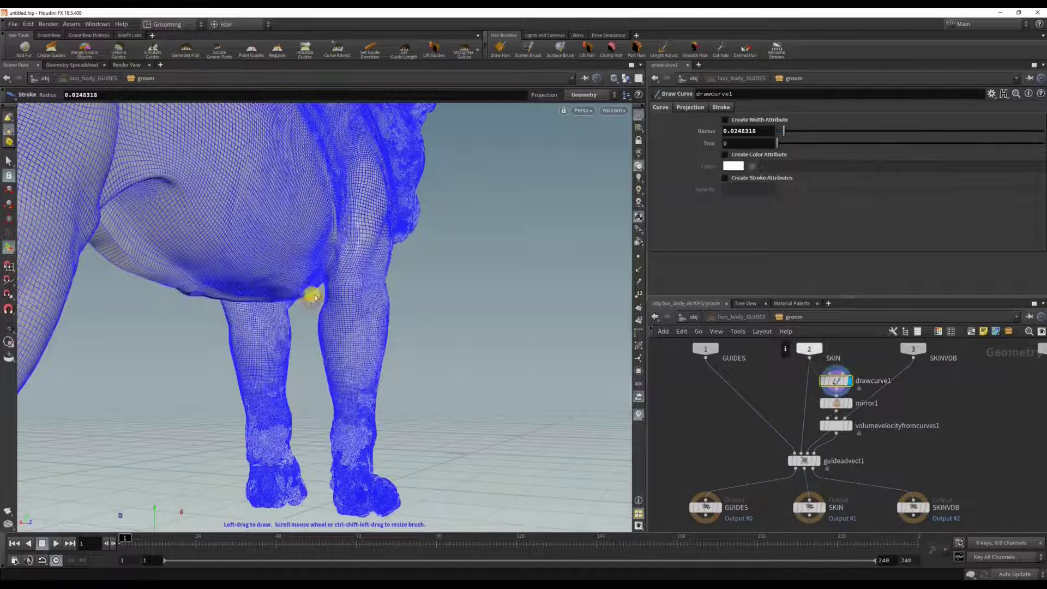
pyautogui.moveTo(348, 192)
pyautogui.mouseDown()
pyautogui.moveTo(329, 311)
pyautogui.moveTo(334, 376)
pyautogui.mouseUp()
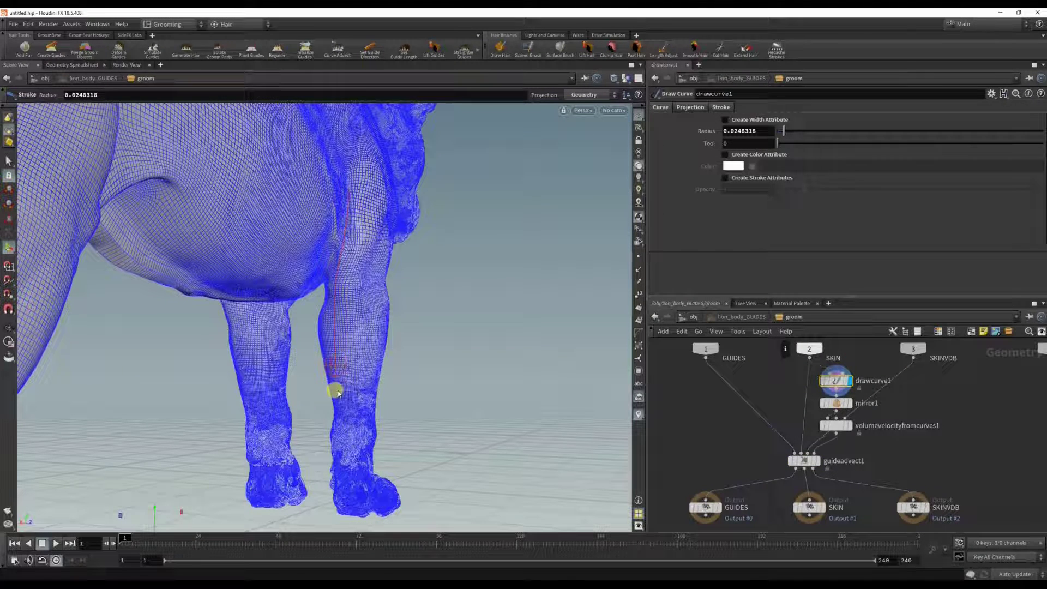
pyautogui.keyDown('alt'); pyautogui.moveTo(386, 323); pyautogui.dragTo(262, 264); pyautogui.keyUp('alt')
pyautogui.moveTo(362, 245)
pyautogui.keyDown('alt'); pyautogui.mouseDown()
pyautogui.moveTo(222, 332)
pyautogui.moveTo(276, 266)
pyautogui.moveTo(213, 179)
pyautogui.moveTo(194, 282)
pyautogui.mouseUp(); pyautogui.keyUp('alt')
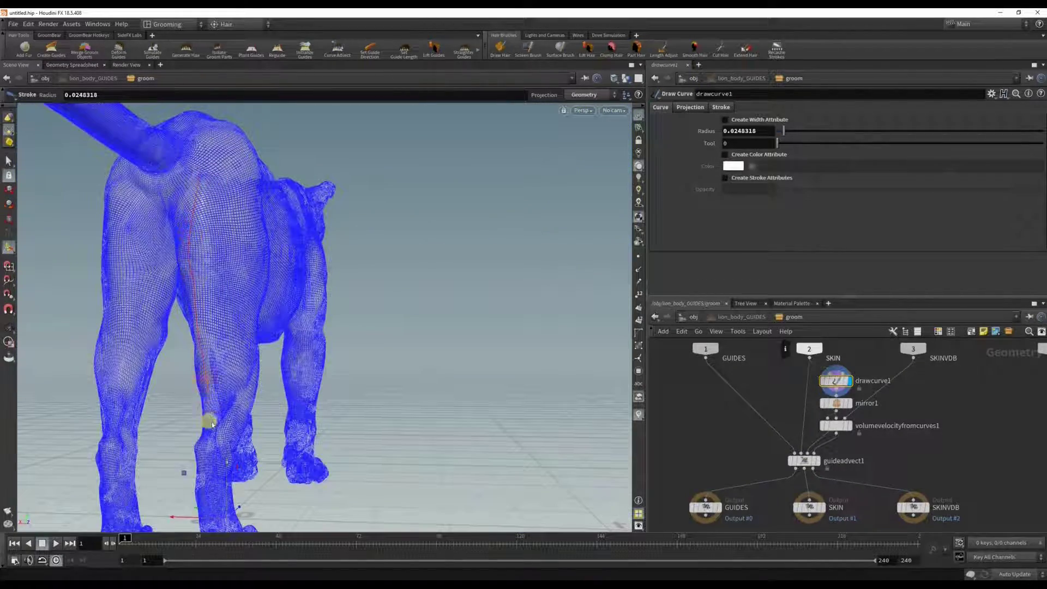
pyautogui.moveTo(211, 423); pyautogui.dragTo(203, 455)
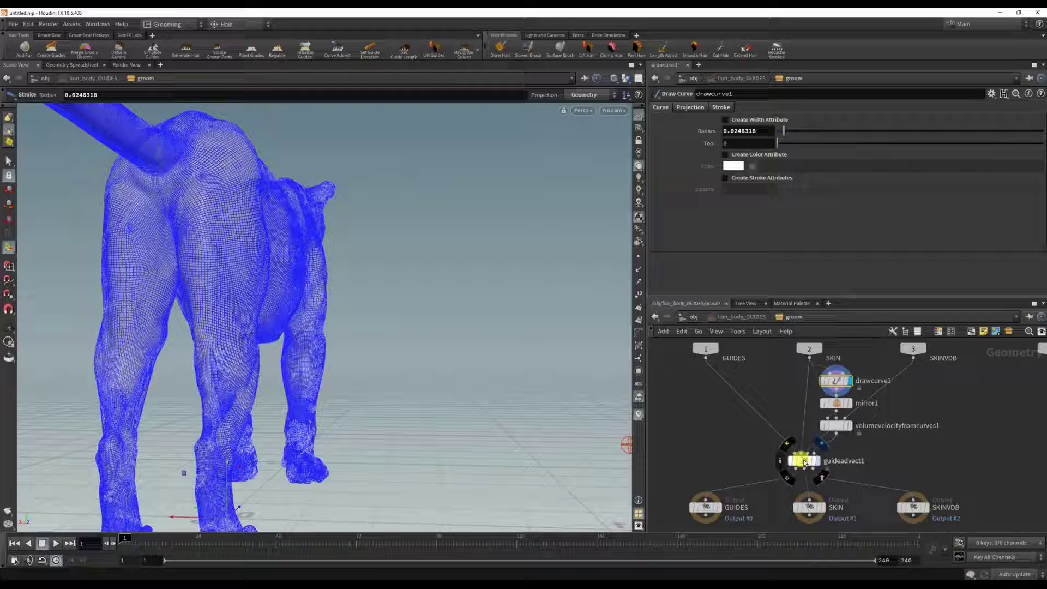
# Display guideadvect1 again and check the guide direction on the hind legs, flank and shoulder.
pyautogui.click(805, 461)
pyautogui.click(721, 427)
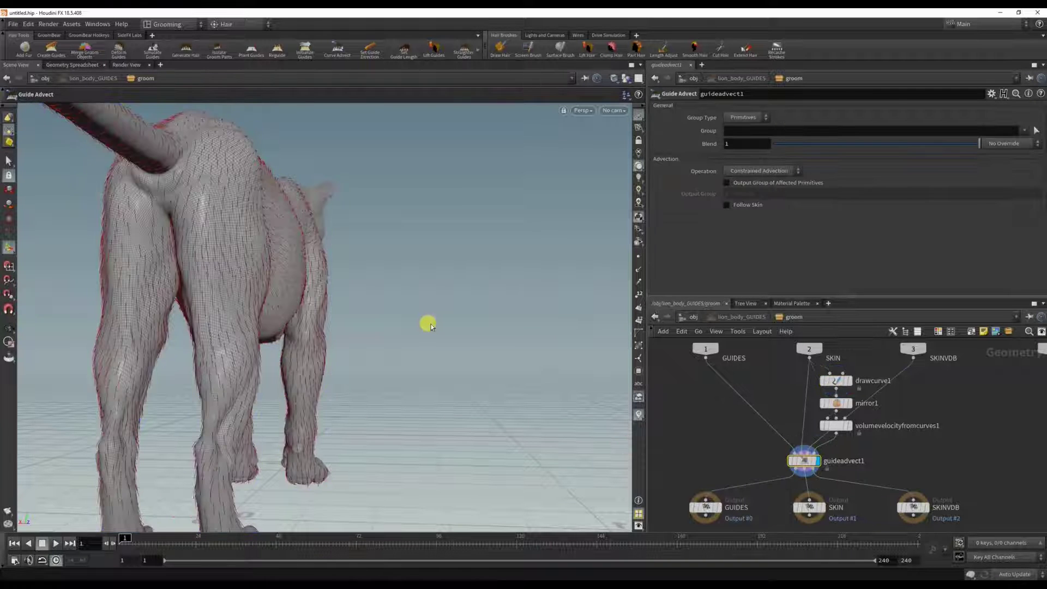
pyautogui.moveTo(430, 326); pyautogui.dragTo(184, 305)
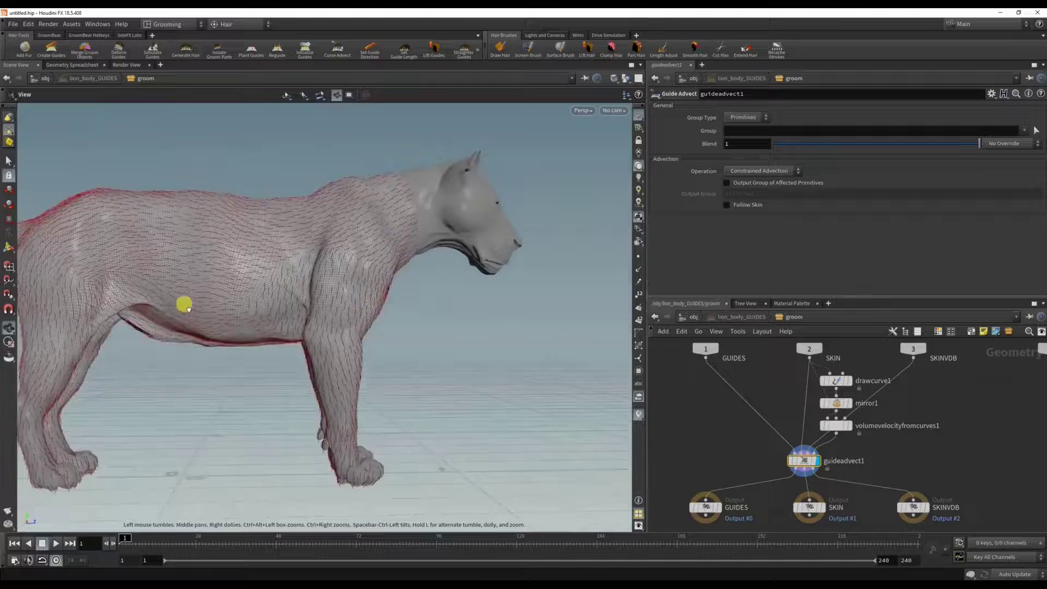
pyautogui.moveTo(183, 305); pyautogui.dragTo(345, 339, button='right')
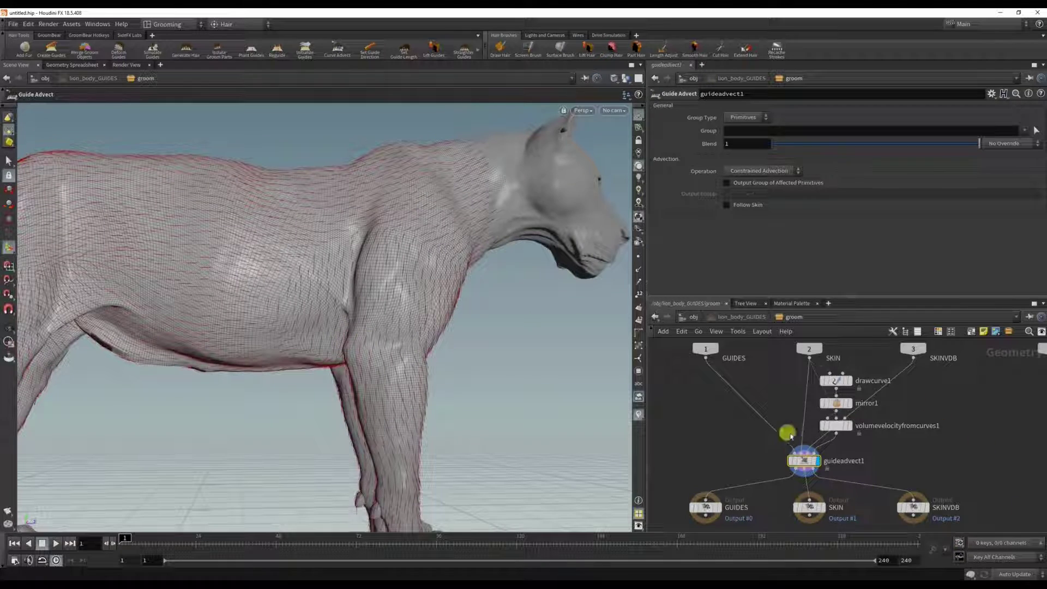
# Select and display drawcurve1 and review its individual stroke settings.
pyautogui.click(849, 381)
pyautogui.click(836, 381)
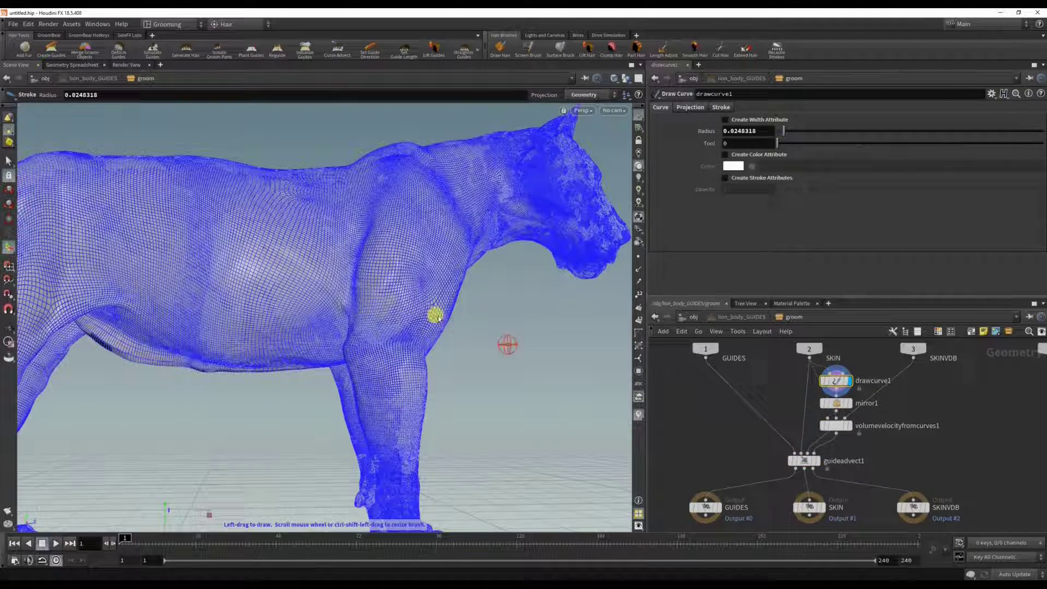
pyautogui.click(721, 108)
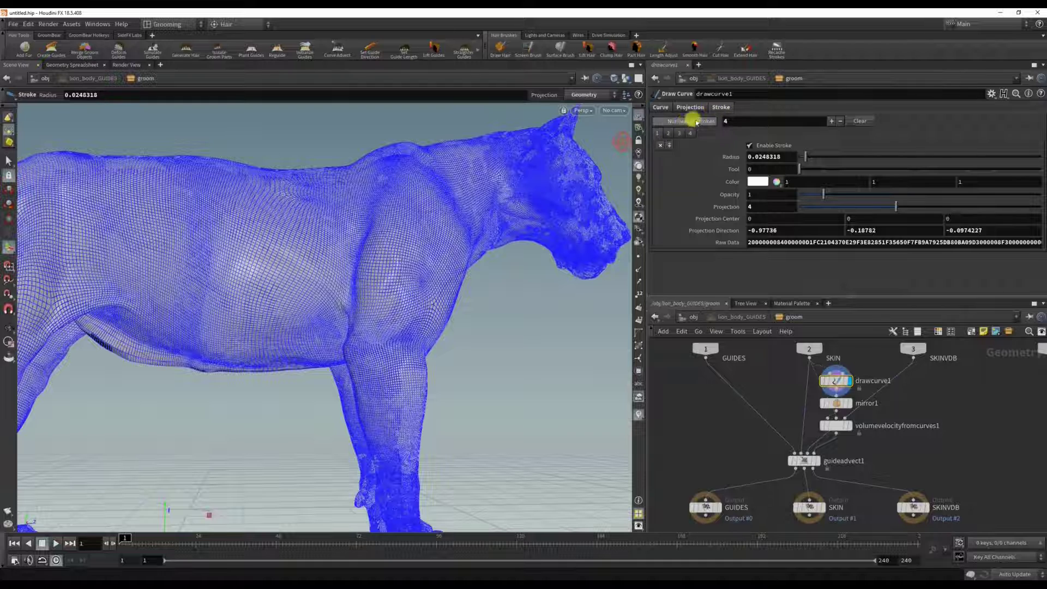
pyautogui.click(662, 107)
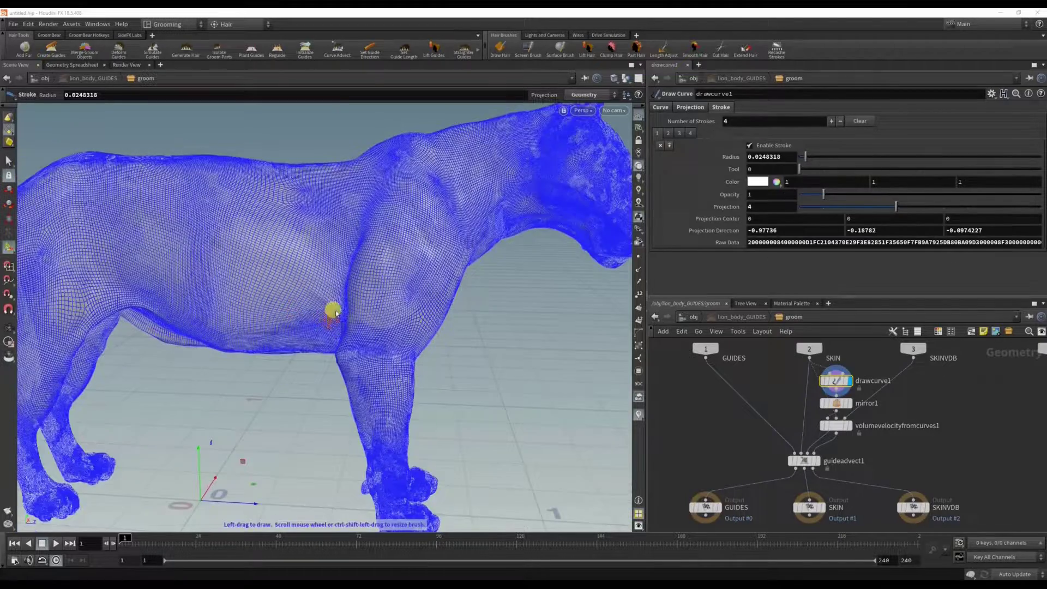
# Switch the viewport shading to Wireframe to show the drawn strokes on the opposite side of the lion.
pyautogui.press('Escape')
pyautogui.moveTo(334, 306); pyautogui.dragTo(627, 304)
pyautogui.moveTo(383, 217)
pyautogui.mouseDown()
pyautogui.moveTo(444, 236)
pyautogui.moveTo(537, 180)
pyautogui.mouseUp()
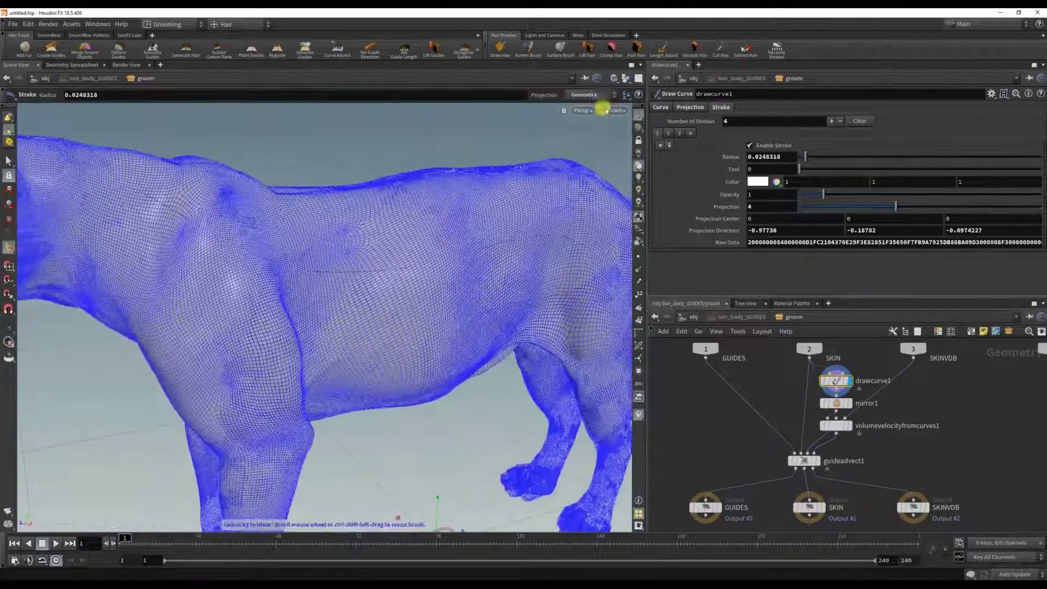
pyautogui.click(618, 78)
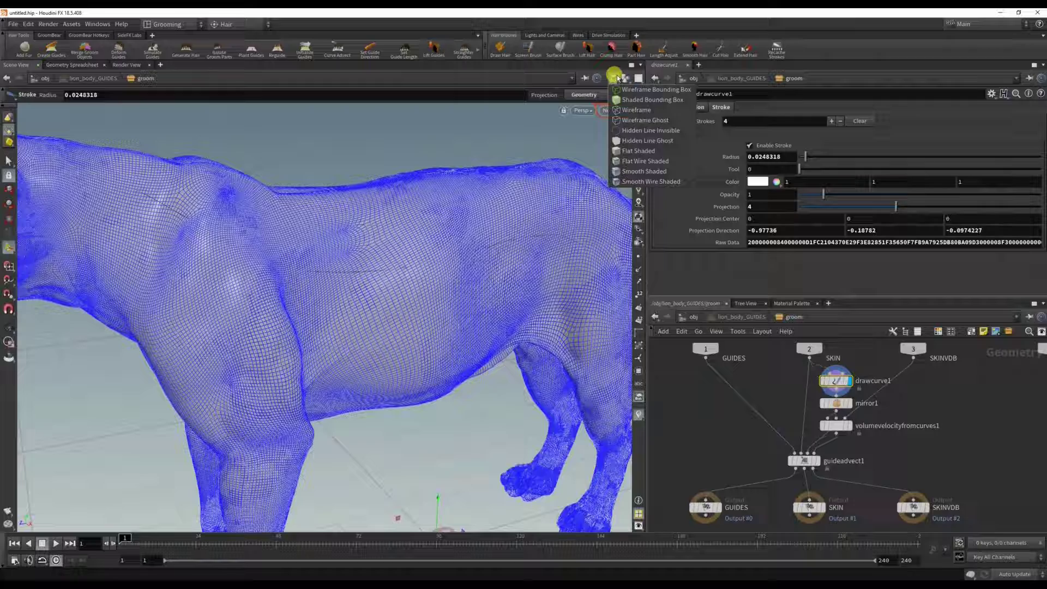
pyautogui.click(620, 109)
pyautogui.moveTo(524, 164)
pyautogui.keyDown('alt'); pyautogui.mouseDown()
pyautogui.moveTo(423, 185)
pyautogui.moveTo(538, 213)
pyautogui.moveTo(533, 143)
pyautogui.moveTo(545, 215)
pyautogui.mouseUp(); pyautogui.keyUp('alt')
pyautogui.moveTo(545, 215)
pyautogui.keyDown('alt'); pyautogui.mouseDown(button='right')
pyautogui.moveTo(498, 215)
pyautogui.moveTo(544, 215)
pyautogui.mouseUp(button='right'); pyautogui.keyUp('alt')
# Review the projection and curve settings of drawcurve1.
pyautogui.click(689, 107)
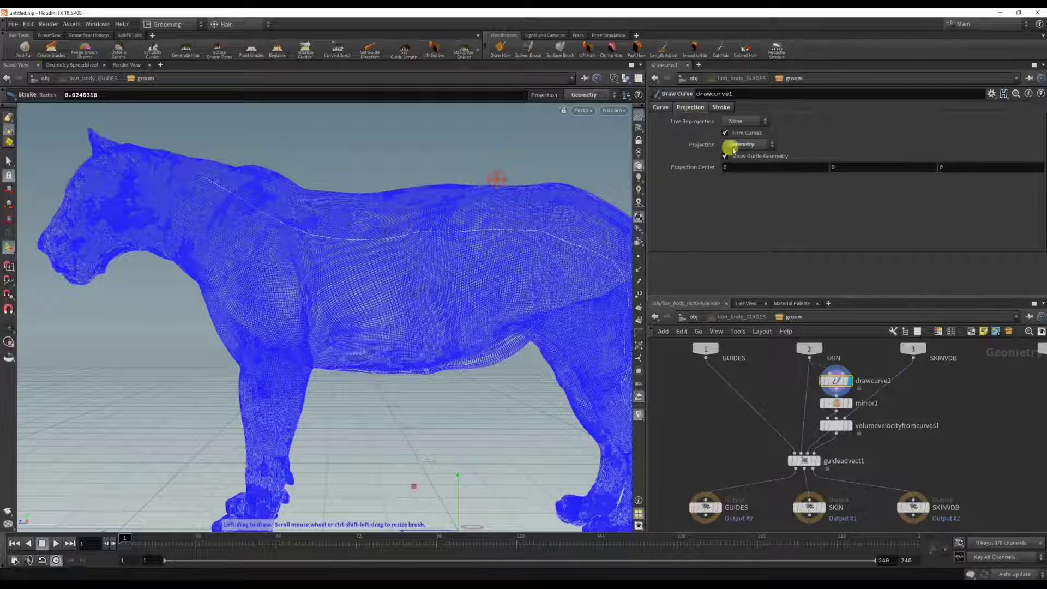
pyautogui.click(725, 132)
pyautogui.click(661, 107)
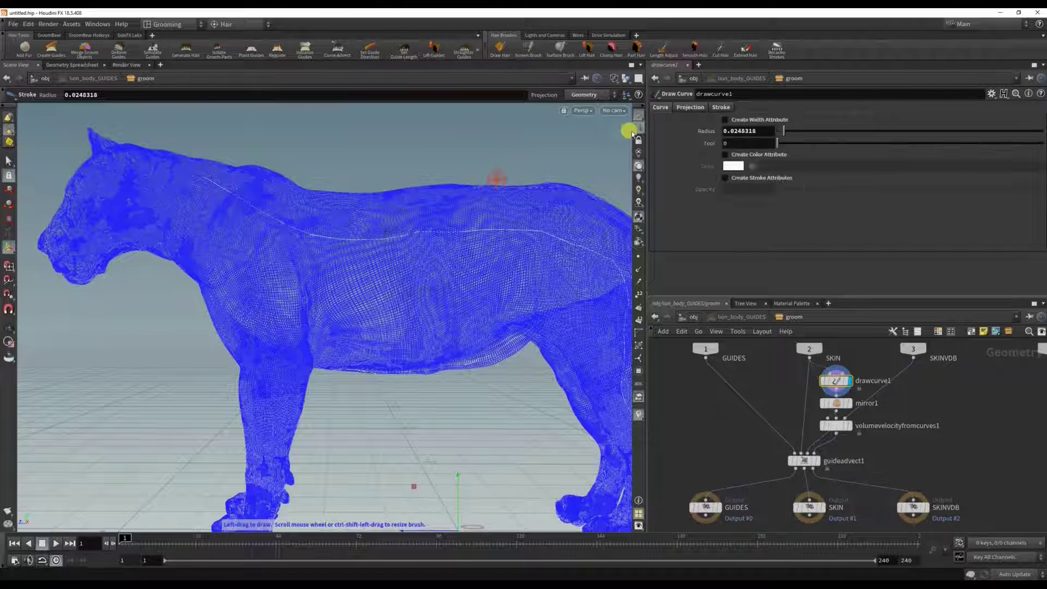
# Examine the drawn strokes on the wireframe lion from the side, the front and around the legs.
pyautogui.press('Escape')
pyautogui.moveTo(468, 203)
pyautogui.mouseDown()
pyautogui.moveTo(395, 178)
pyautogui.moveTo(372, 194)
pyautogui.moveTo(451, 196)
pyautogui.mouseUp()
pyautogui.moveTo(451, 197); pyautogui.dragTo(396, 197, button='right')
pyautogui.moveTo(272, 256)
pyautogui.keyDown('alt'); pyautogui.mouseDown()
pyautogui.moveTo(341, 243)
pyautogui.moveTo(245, 393)
pyautogui.mouseUp(); pyautogui.keyUp('alt')
pyautogui.press('Escape')
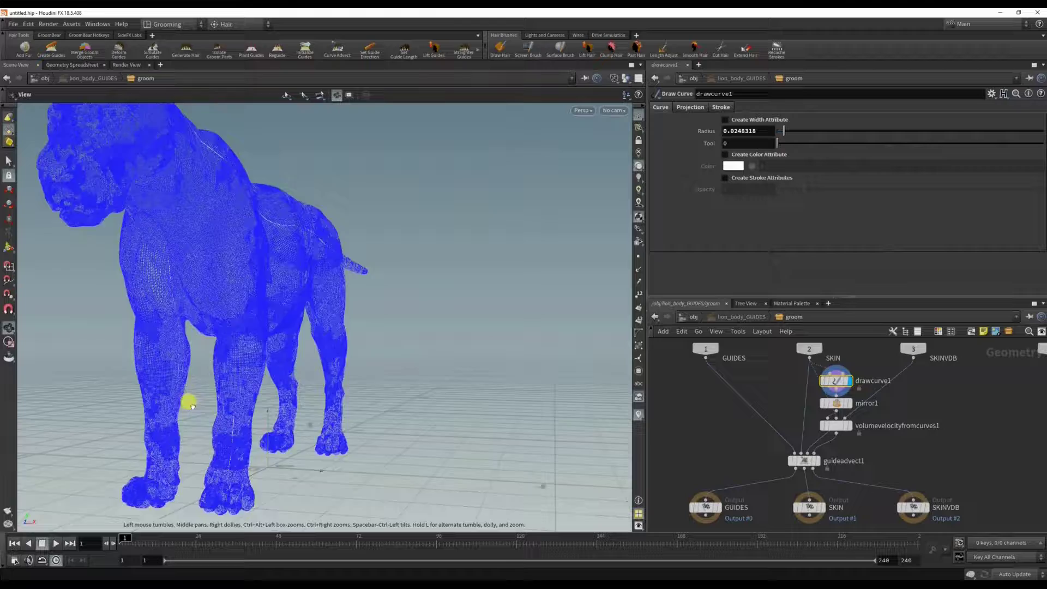
pyautogui.moveTo(182, 402)
pyautogui.mouseDown()
pyautogui.moveTo(363, 402)
pyautogui.moveTo(175, 306)
pyautogui.moveTo(350, 281)
pyautogui.mouseUp()
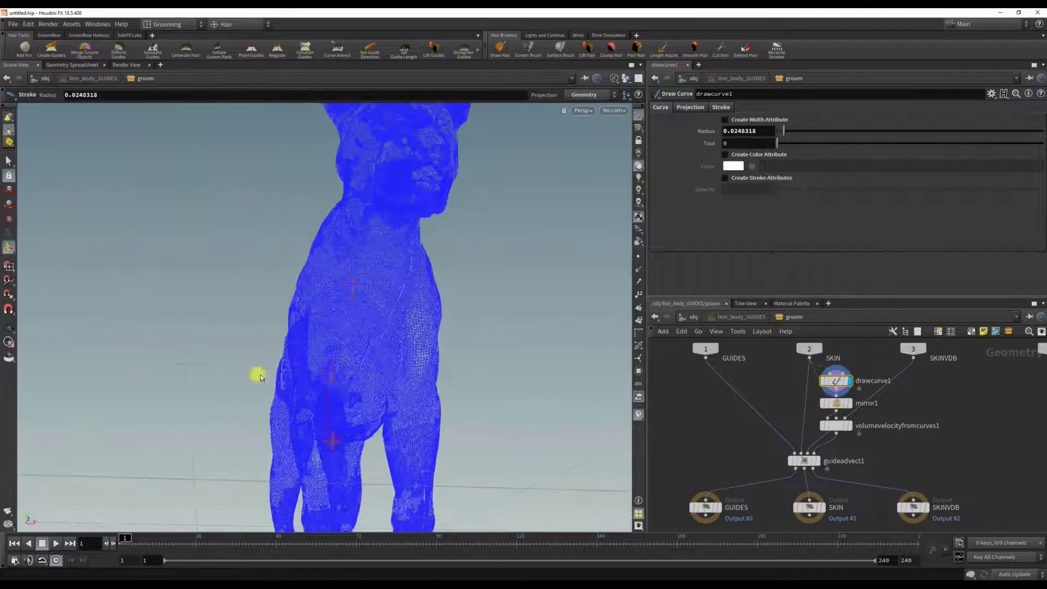
pyautogui.moveTo(257, 374)
pyautogui.keyDown('alt'); pyautogui.mouseDown()
pyautogui.moveTo(391, 264)
pyautogui.moveTo(399, 315)
pyautogui.mouseUp(); pyautogui.keyUp('alt')
pyautogui.keyDown('alt'); pyautogui.moveTo(170, 296); pyautogui.dragTo(267, 387, button='right'); pyautogui.keyUp('alt')
pyautogui.moveTo(265, 385)
pyautogui.keyDown('alt'); pyautogui.mouseDown()
pyautogui.moveTo(196, 205)
pyautogui.moveTo(243, 166)
pyautogui.mouseUp(); pyautogui.keyUp('alt')
pyautogui.moveTo(300, 436)
pyautogui.keyDown('alt'); pyautogui.mouseDown()
pyautogui.moveTo(370, 441)
pyautogui.moveTo(615, 384)
pyautogui.mouseUp(); pyautogui.keyUp('alt')
# Display guideadvect1 and check the guide direction along the tail, hindquarters and whole side of the body.
pyautogui.click(818, 460)
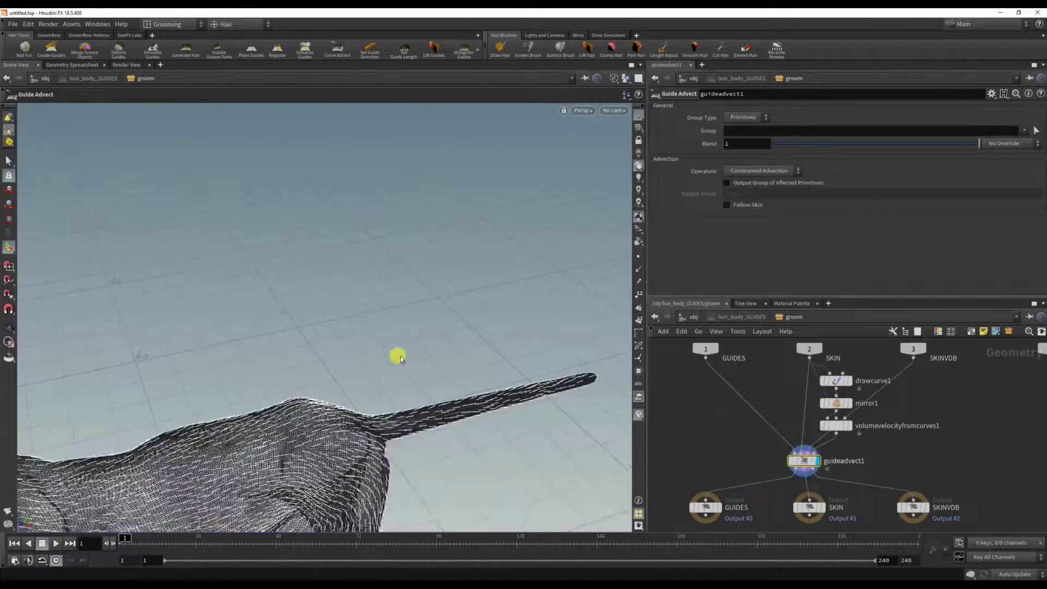
pyautogui.keyDown('alt'); pyautogui.moveTo(345, 380); pyautogui.dragTo(367, 333); pyautogui.keyUp('alt')
pyautogui.keyDown('alt'); pyautogui.moveTo(367, 333); pyautogui.dragTo(306, 317, button='right'); pyautogui.keyUp('alt')
pyautogui.press('Return')
pyautogui.scroll(-4, 305, 316)
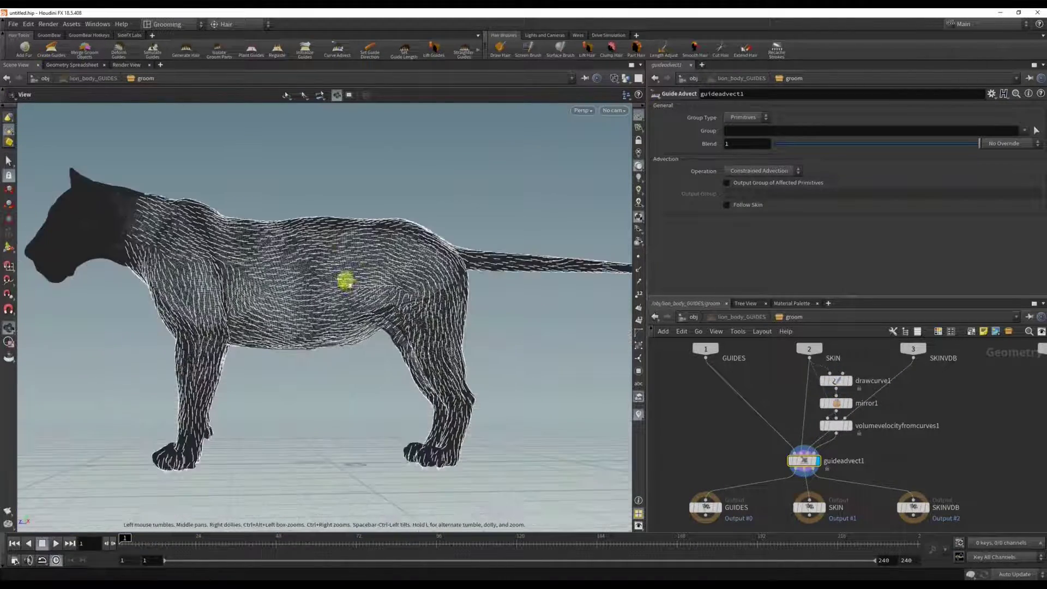
# Draw a drawcurve1 stroke from the rear flank down the thigh, and set the viewport shading to Flat Wire Shaded.
pyautogui.click(839, 384)
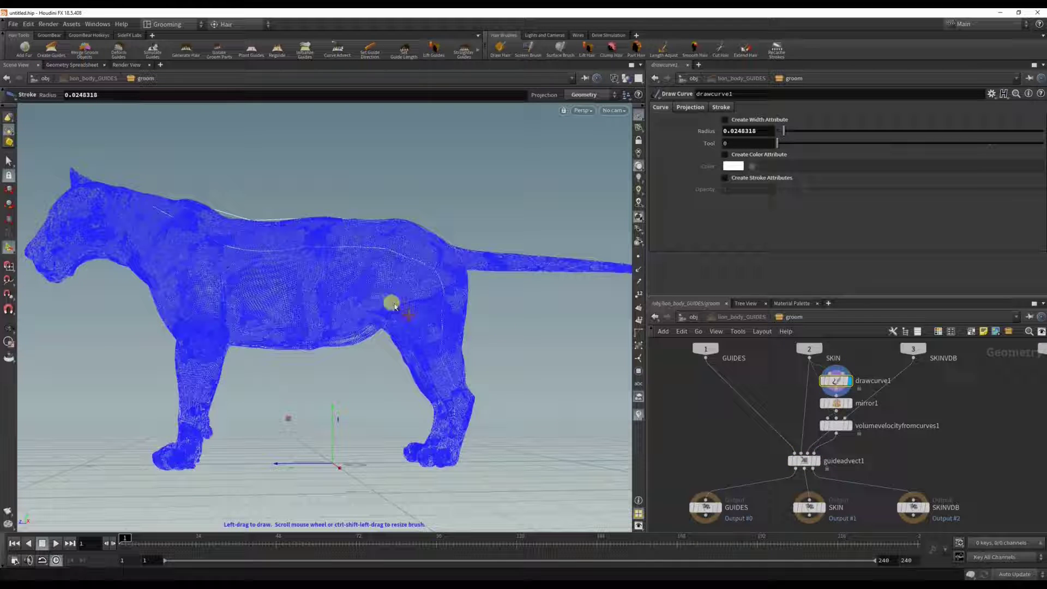
pyautogui.moveTo(373, 299)
pyautogui.mouseDown()
pyautogui.moveTo(393, 306)
pyautogui.moveTo(427, 351)
pyautogui.mouseUp()
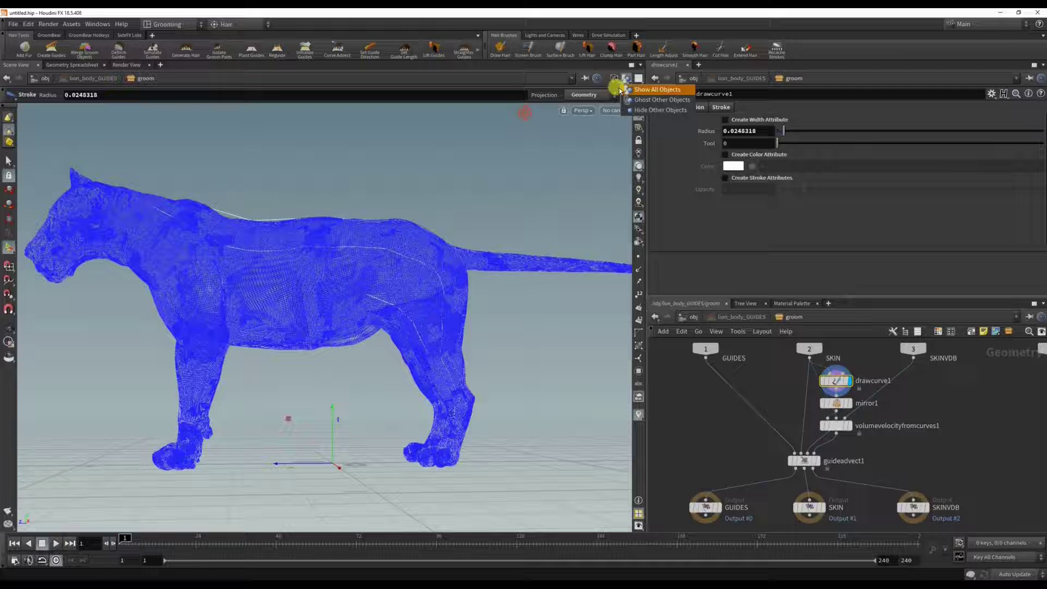
pyautogui.click(613, 78)
pyautogui.click(643, 162)
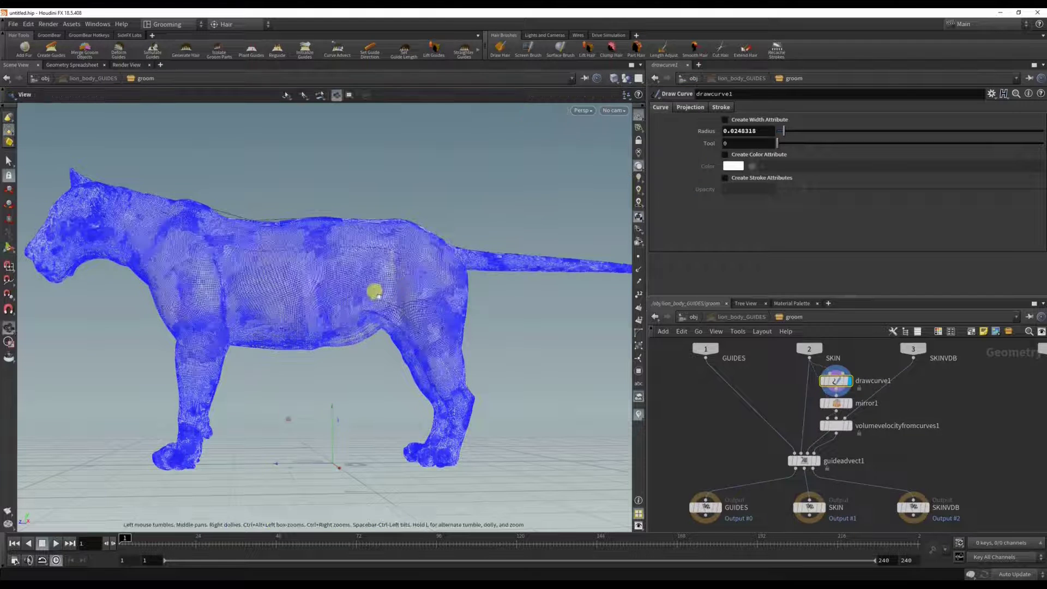
# Display the guide advect result and examine the combed guides over the shaded lion.
pyautogui.moveTo(822, 461)
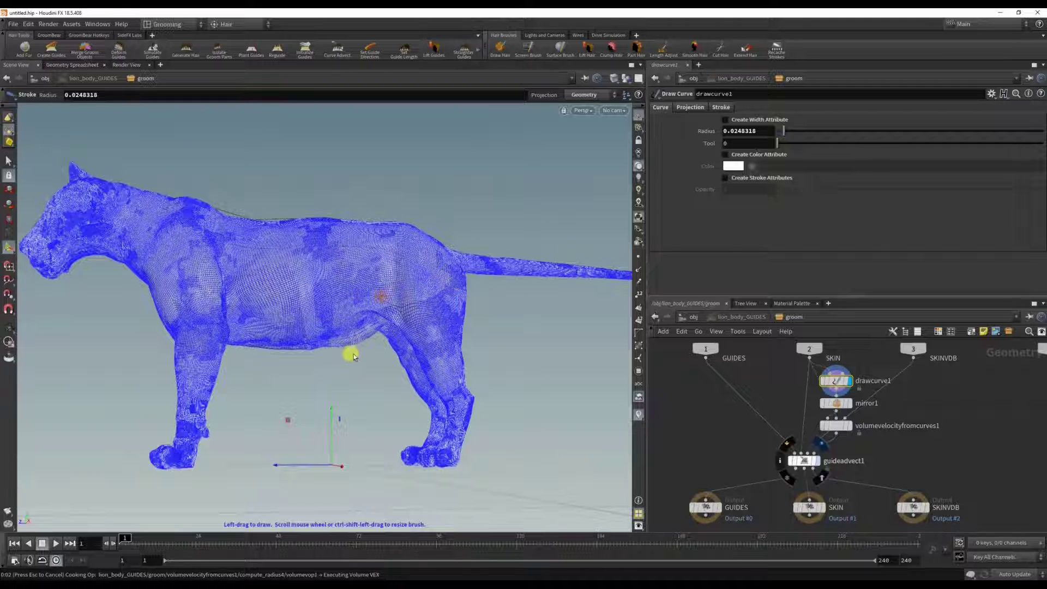
pyautogui.keyDown('alt'); pyautogui.moveTo(342, 358); pyautogui.dragTo(375, 370); pyautogui.keyUp('alt')
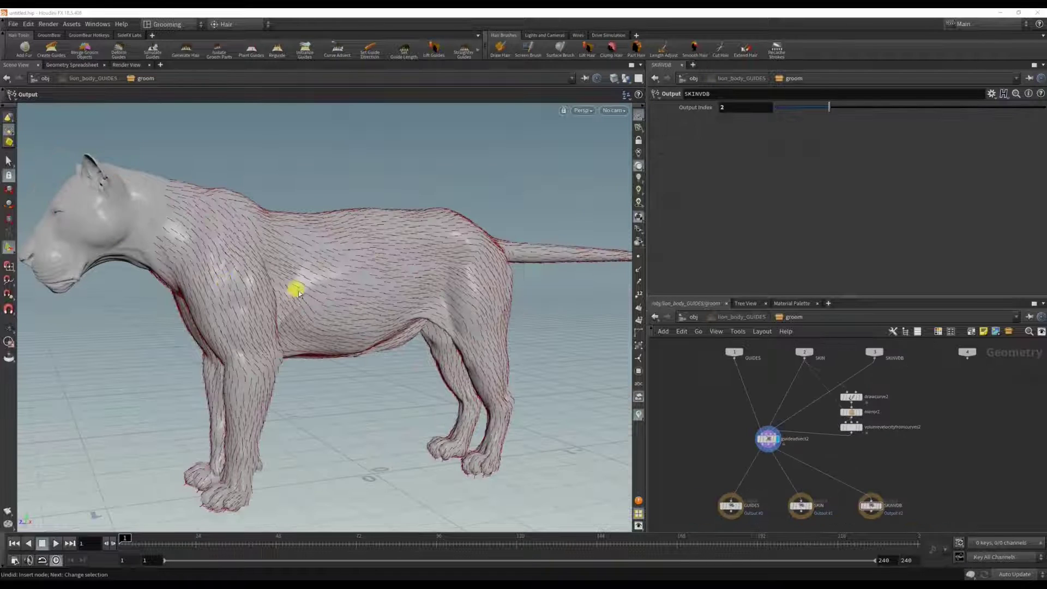
pyautogui.moveTo(296, 285); pyautogui.dragTo(424, 362)
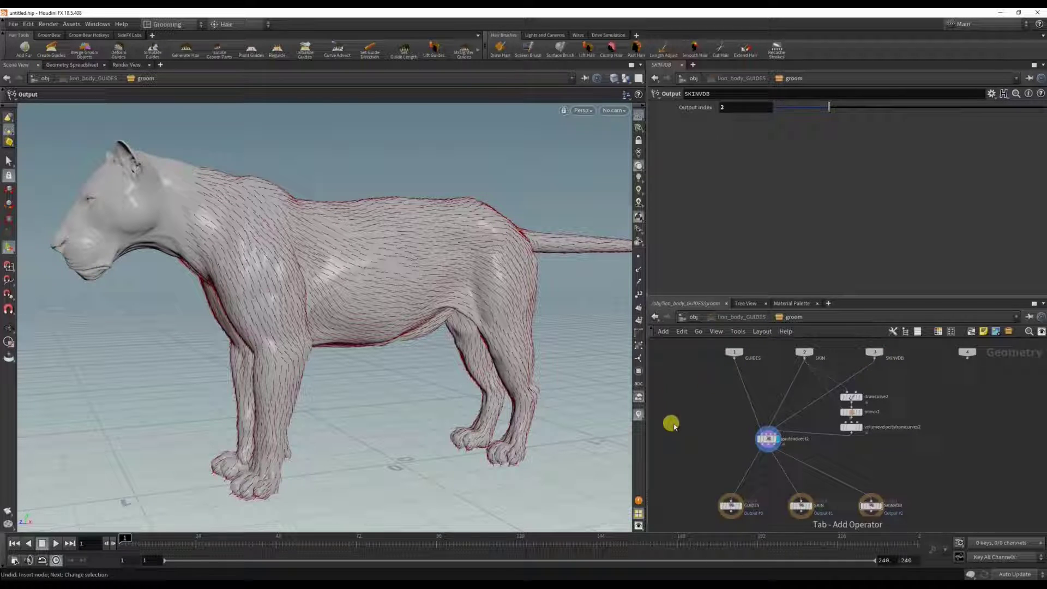
# Add a Null node, connect the GUIDES input to it and display it to show the uncombed guides.
pyautogui.press('Tab')
pyautogui.write('nul')
pyautogui.press('Return')
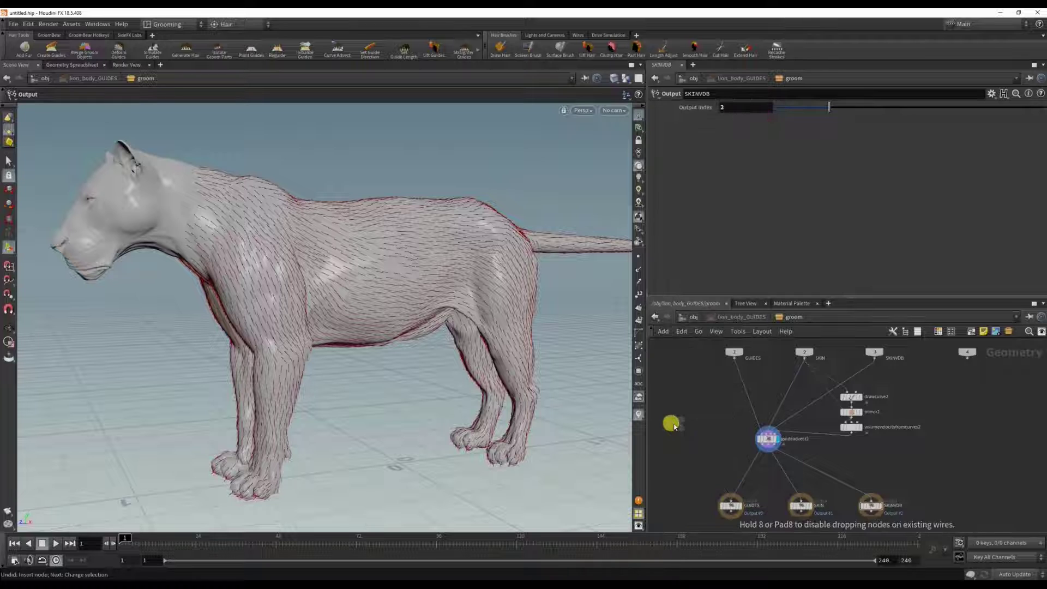
pyautogui.click(674, 425)
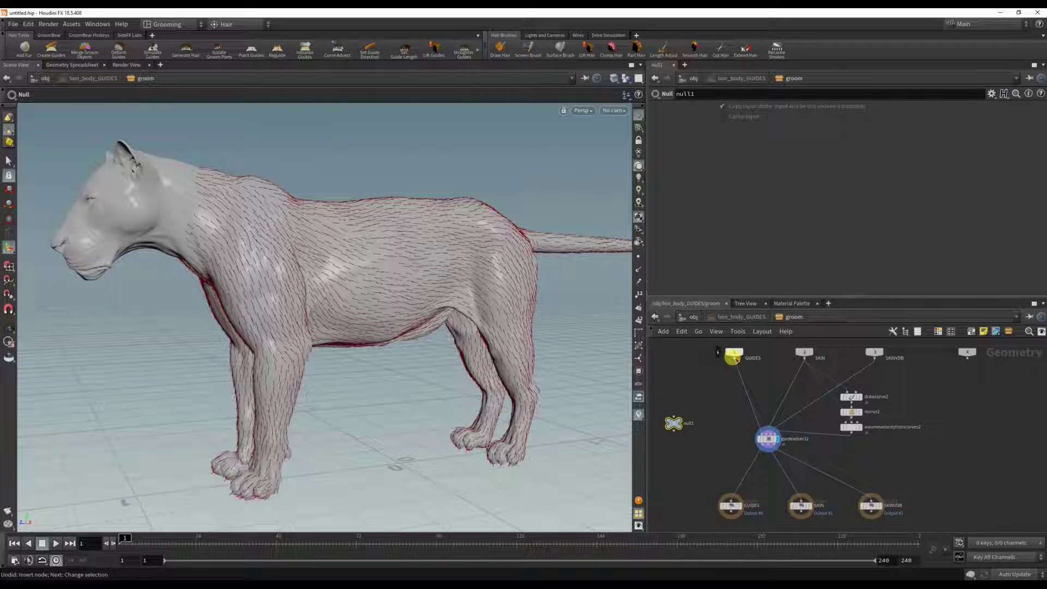
pyautogui.moveTo(734, 360); pyautogui.dragTo(697, 424)
pyautogui.click(680, 423)
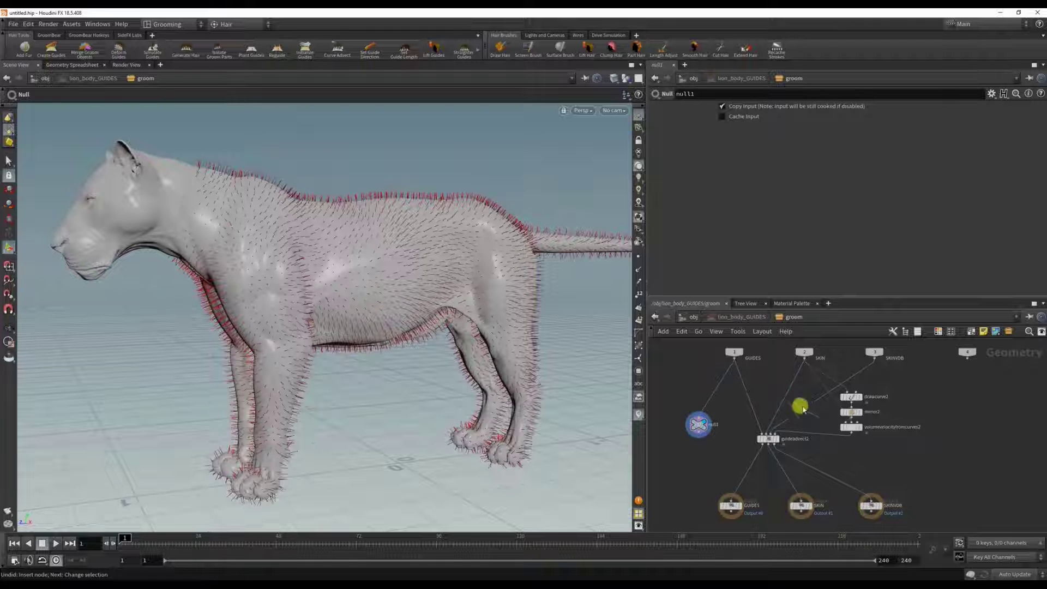
# Display guideadvect2 for comparison, view the SKINVDB input through the null, and reconnect GUIDES to the null.
pyautogui.click(775, 440)
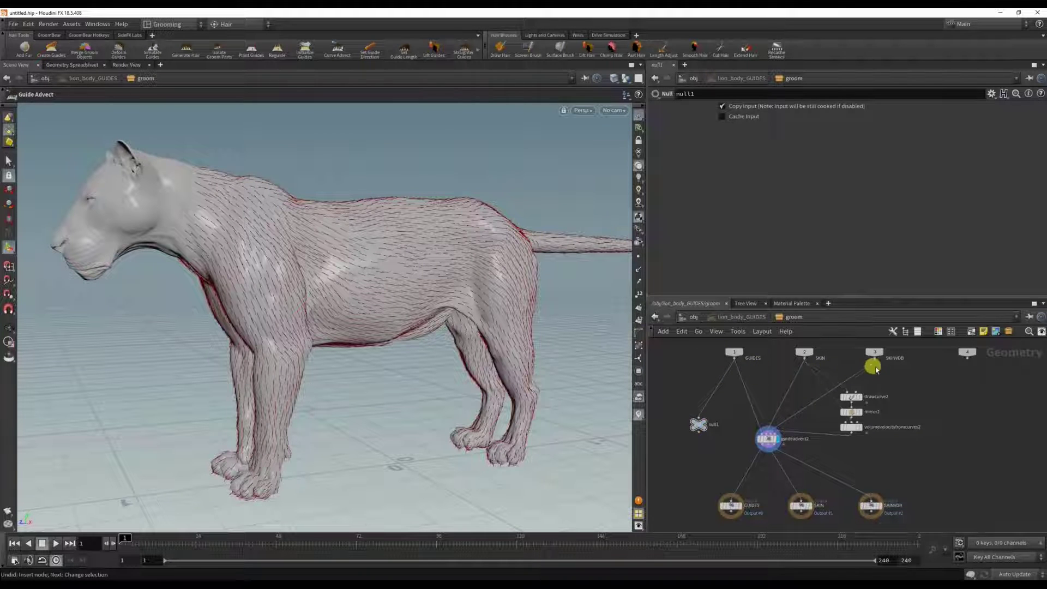
pyautogui.moveTo(874, 360); pyautogui.dragTo(702, 421)
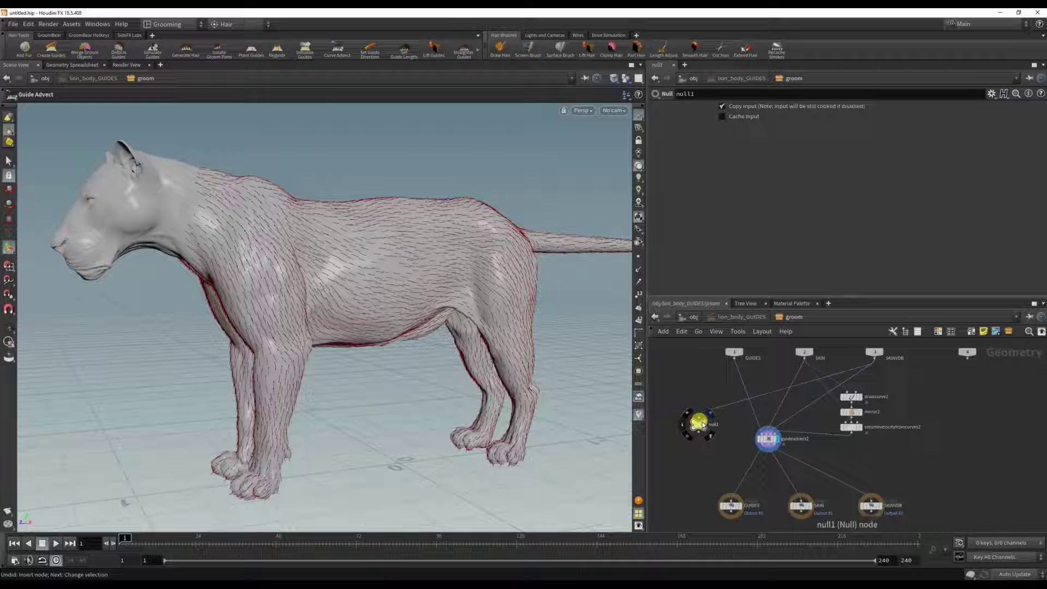
pyautogui.click(704, 425)
pyautogui.click(764, 375)
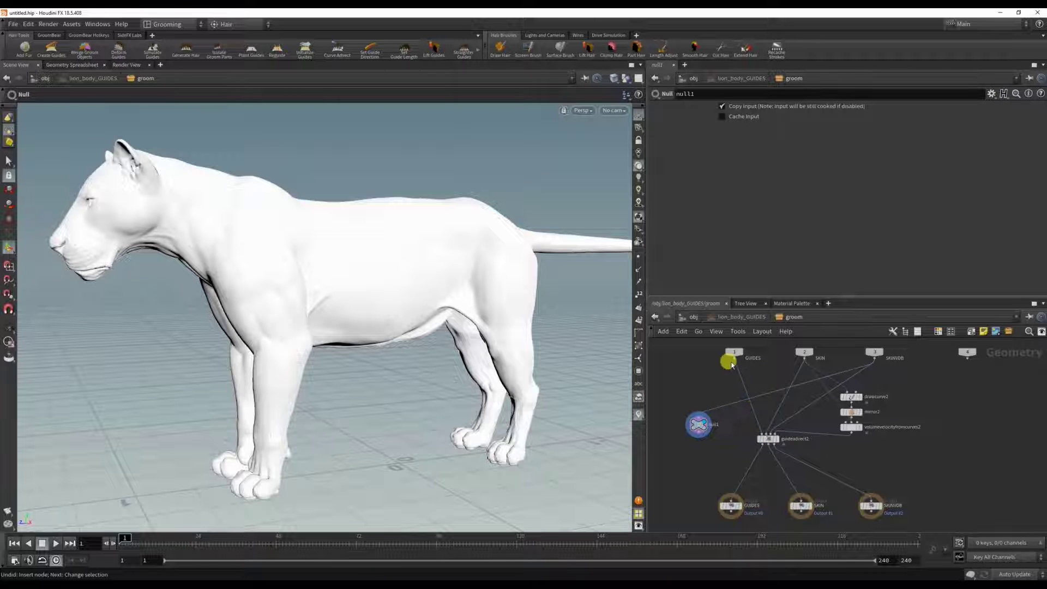
pyautogui.moveTo(733, 360); pyautogui.dragTo(698, 425)
pyautogui.click(745, 446)
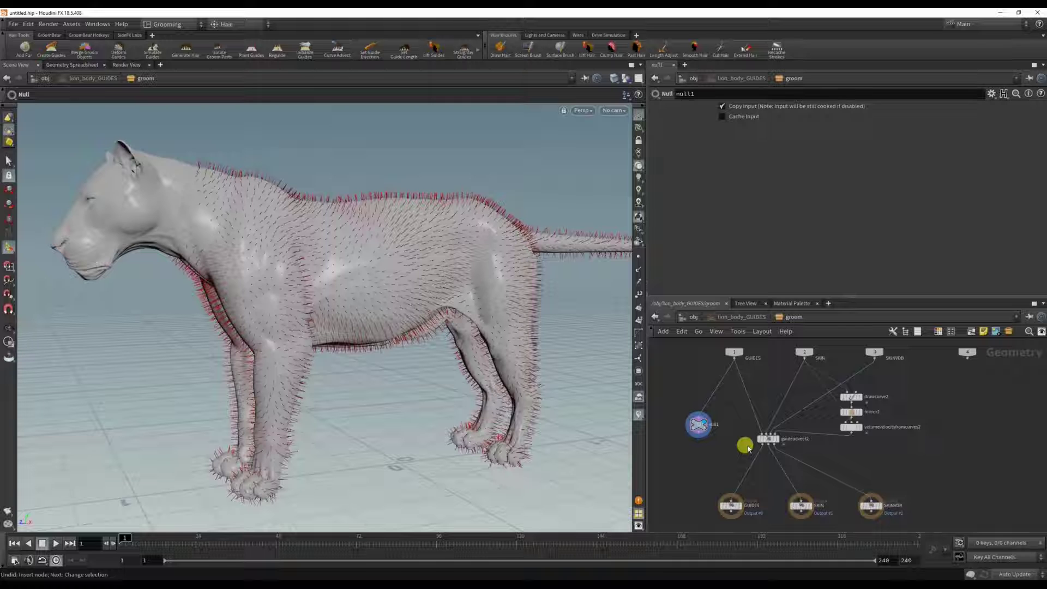
# Display and select guideadvect2 to return to the combed guides.
pyautogui.scroll(-1, 746, 445)
pyautogui.moveTo(728, 462); pyautogui.dragTo(736, 431, button='middle')
pyautogui.scroll(2, 776, 411)
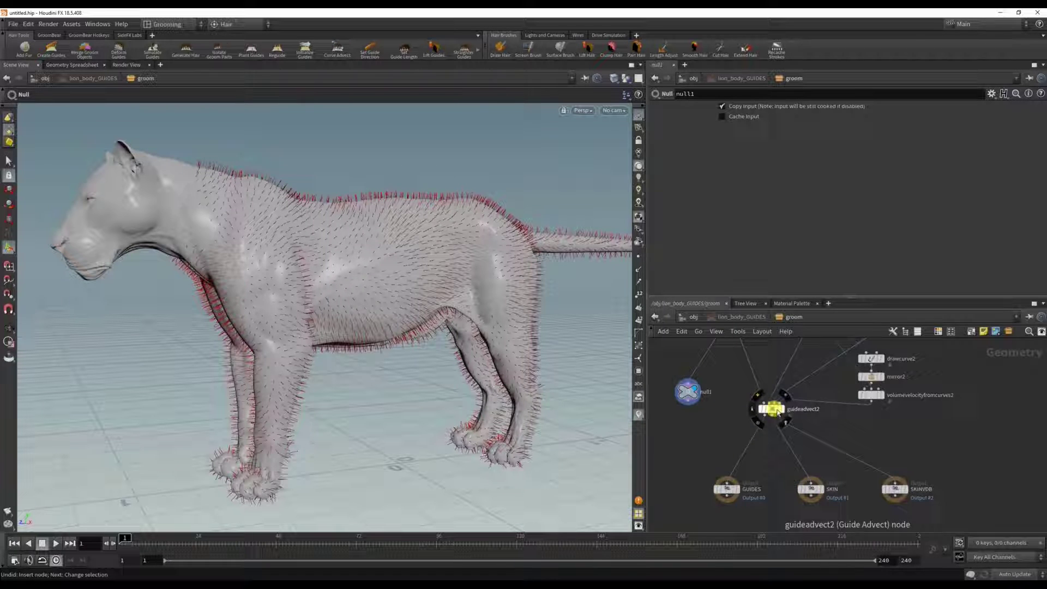
pyautogui.click(786, 397)
pyautogui.click(773, 409)
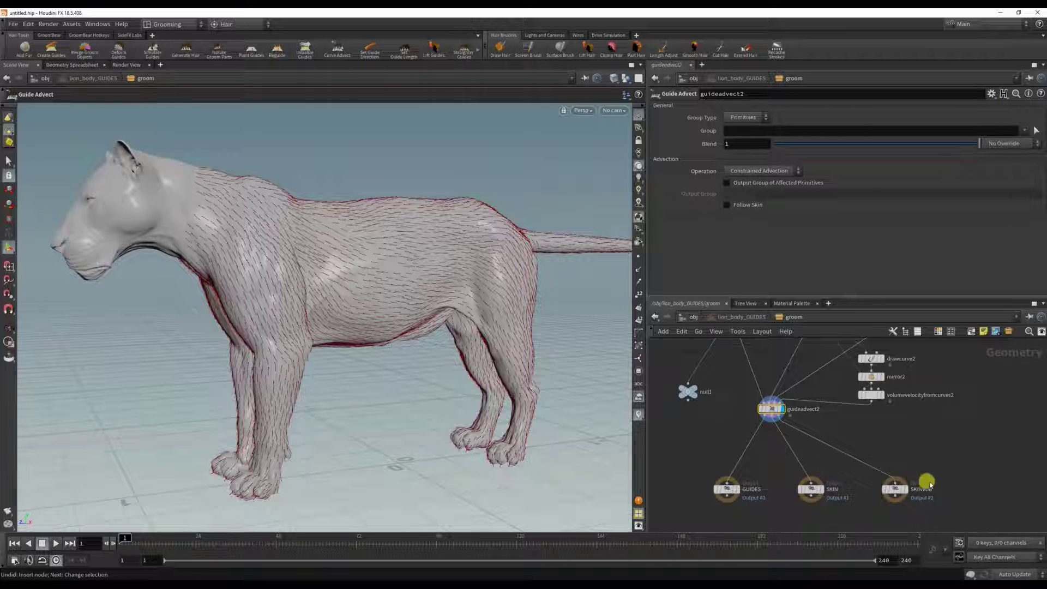
# Move the GUIDES, SKIN and SKINVDB output nodes down to make room below guideadvect2.
pyautogui.moveTo(937, 499); pyautogui.dragTo(936, 456, button='middle')
pyautogui.moveTo(945, 491); pyautogui.dragTo(720, 504)
pyautogui.click(697, 419)
# Insert a Guide Process (Set Length) node between guideadvect2 and the three outputs.
pyautogui.press('Tab')
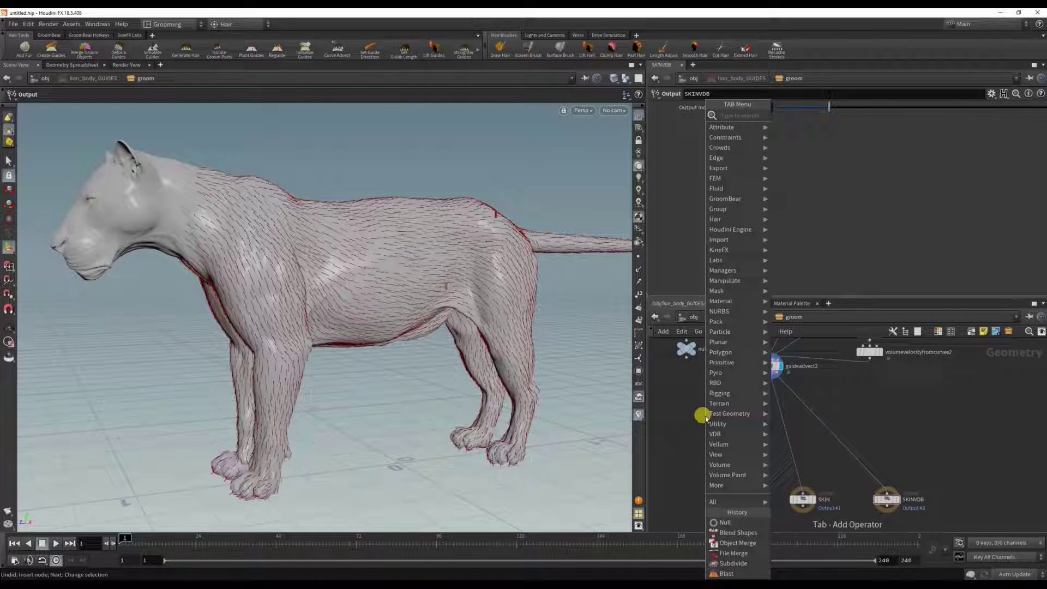
pyautogui.write('guidele')
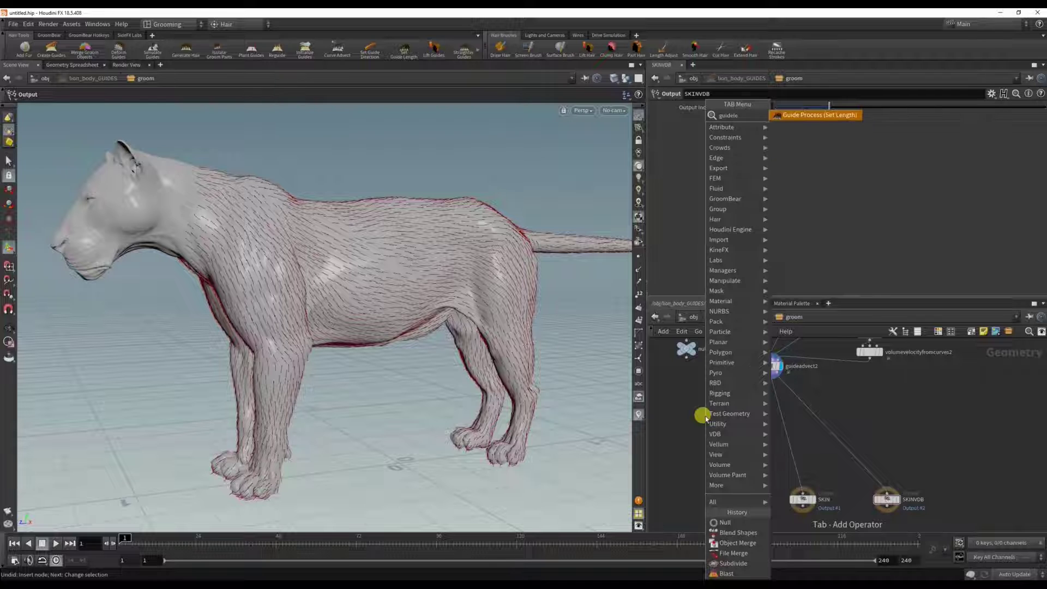
pyautogui.press('Return')
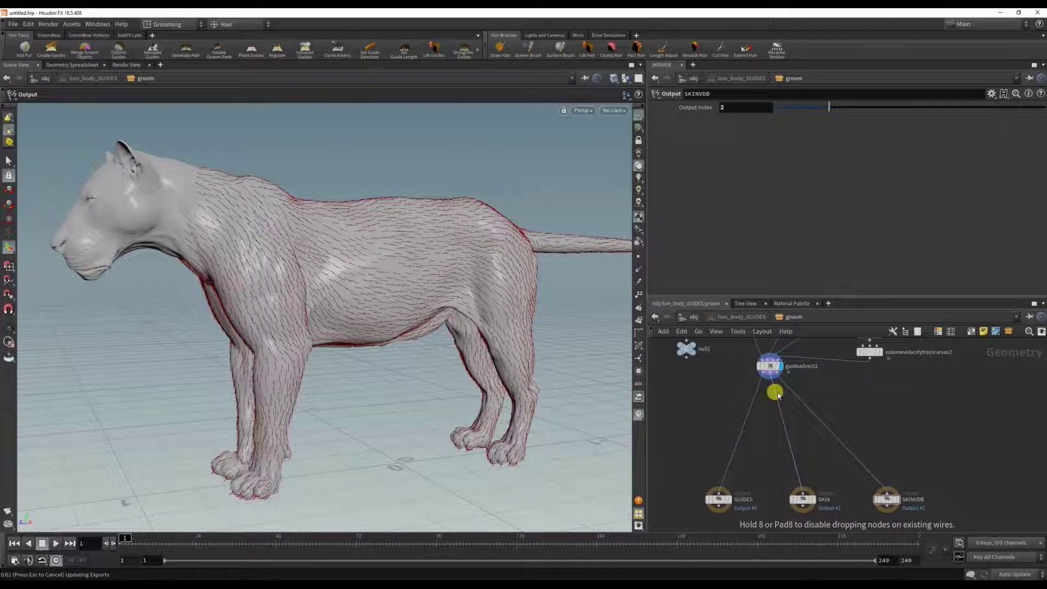
pyautogui.click(775, 393)
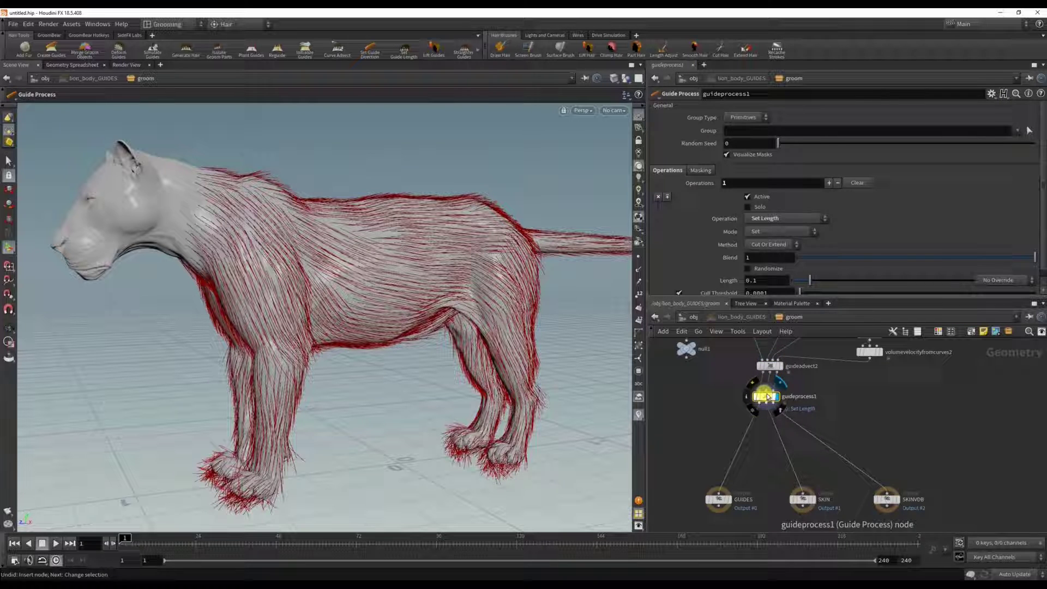
# Shorten the guides by setting the length mode to Multiply with randomized scale factors from 0.6 to 0.7.
pyautogui.scroll(-1, 706, 206)
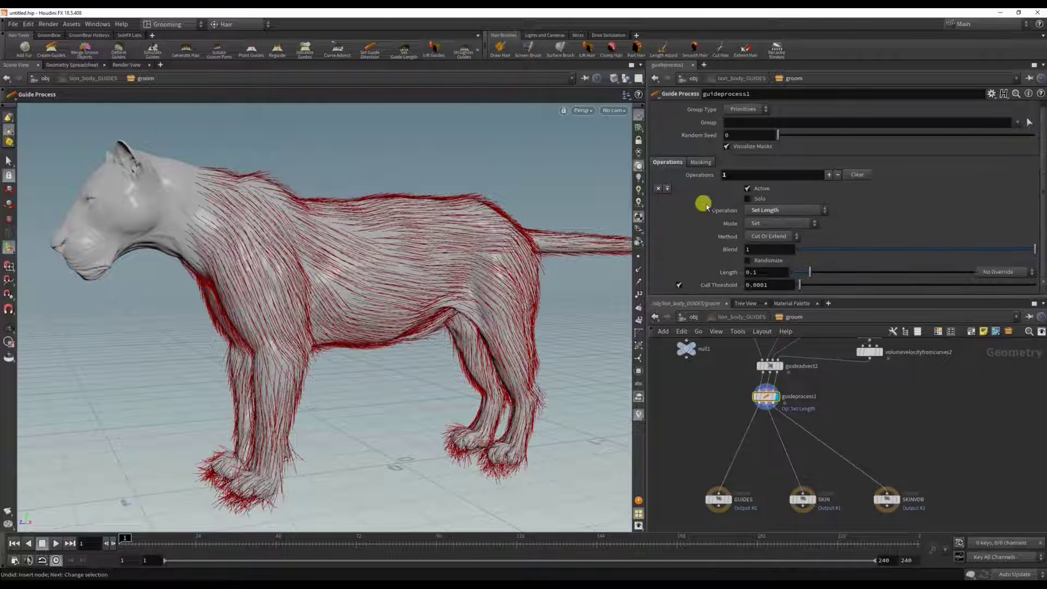
pyautogui.moveTo(808, 271)
pyautogui.mouseDown()
pyautogui.moveTo(813, 282)
pyautogui.moveTo(797, 283)
pyautogui.mouseUp()
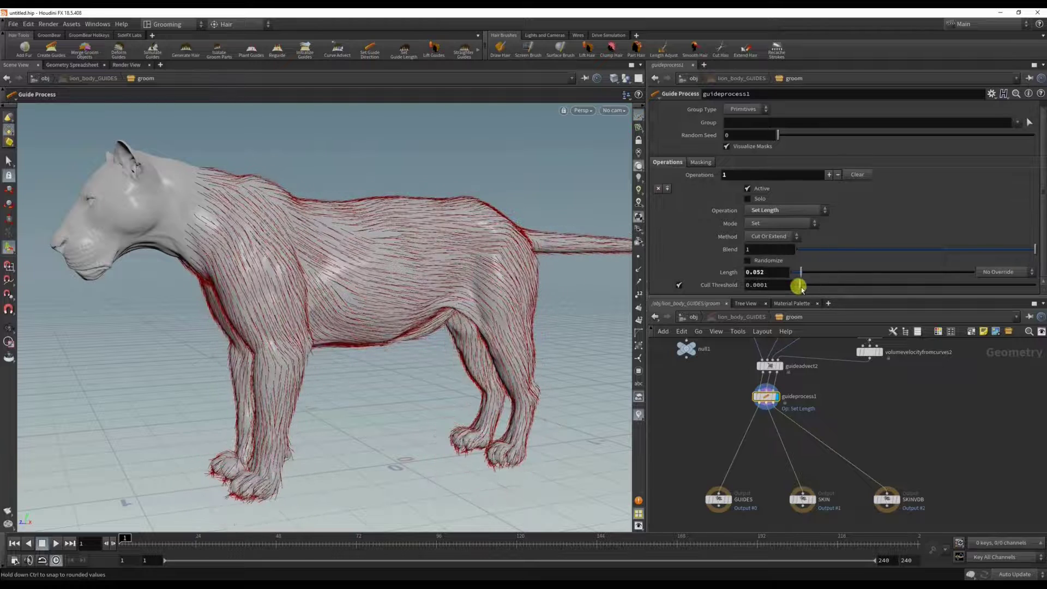
pyautogui.click(771, 225)
pyautogui.click(758, 244)
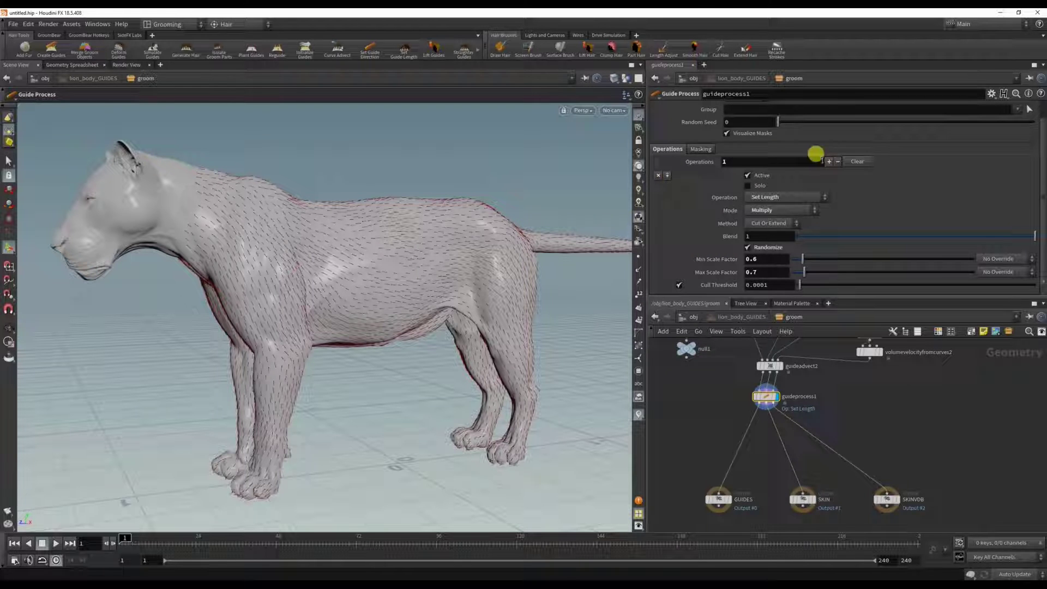
# Align the guideprocess1 node directly beneath guideadvect2 in the network.
pyautogui.moveTo(766, 397); pyautogui.dragTo(770, 392)
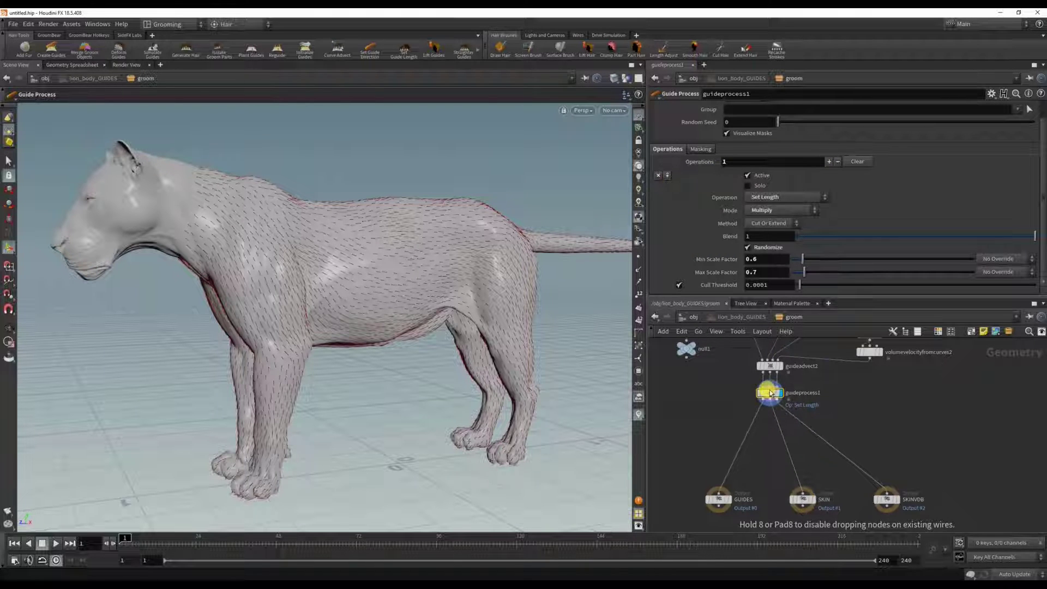
pyautogui.scroll(3, 779, 399)
pyautogui.scroll(-2, 779, 399)
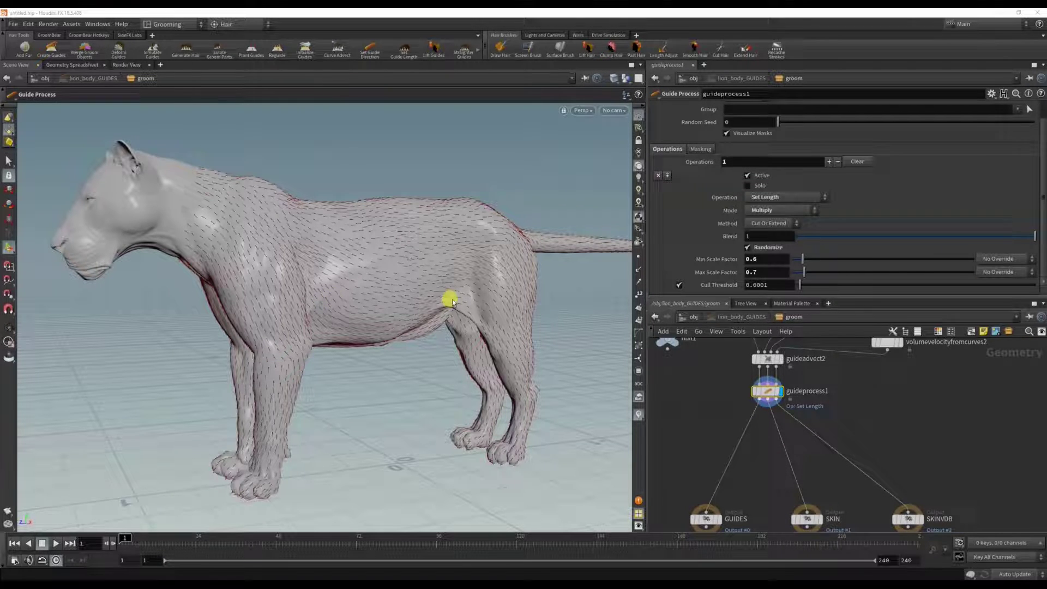
# Examine the shortened guides on the lion's chest, front legs and paws.
pyautogui.keyDown('alt'); pyautogui.moveTo(144, 322); pyautogui.dragTo(264, 309); pyautogui.keyUp('alt')
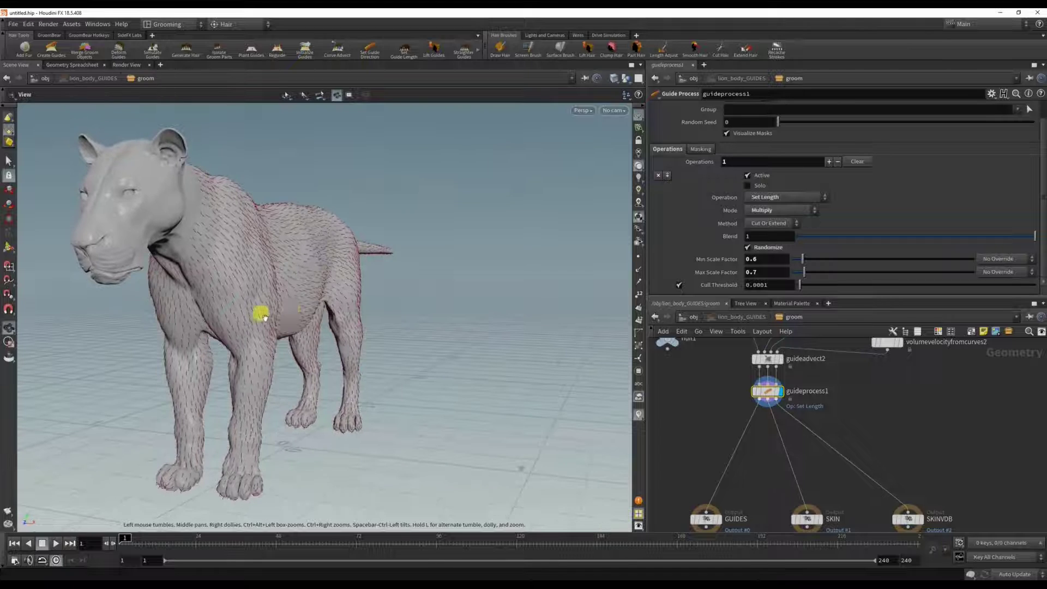
pyautogui.keyDown('alt'); pyautogui.moveTo(236, 415); pyautogui.dragTo(289, 235, button='middle'); pyautogui.keyUp('alt')
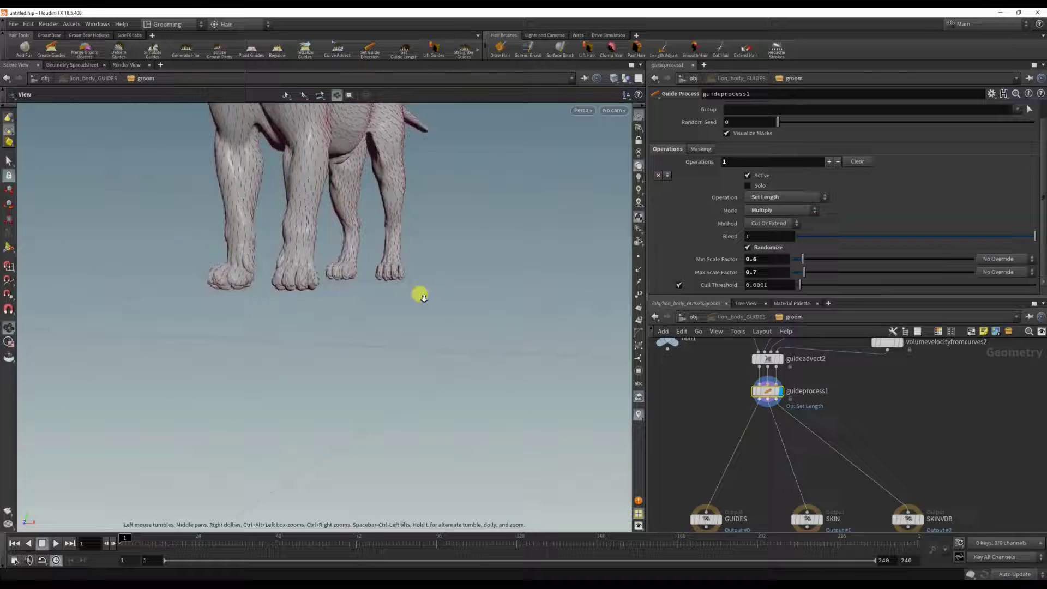
pyautogui.keyDown('alt'); pyautogui.moveTo(419, 297); pyautogui.dragTo(300, 355, button='right'); pyautogui.keyUp('alt')
pyautogui.keyDown('alt'); pyautogui.moveTo(300, 355); pyautogui.dragTo(272, 349); pyautogui.keyUp('alt')
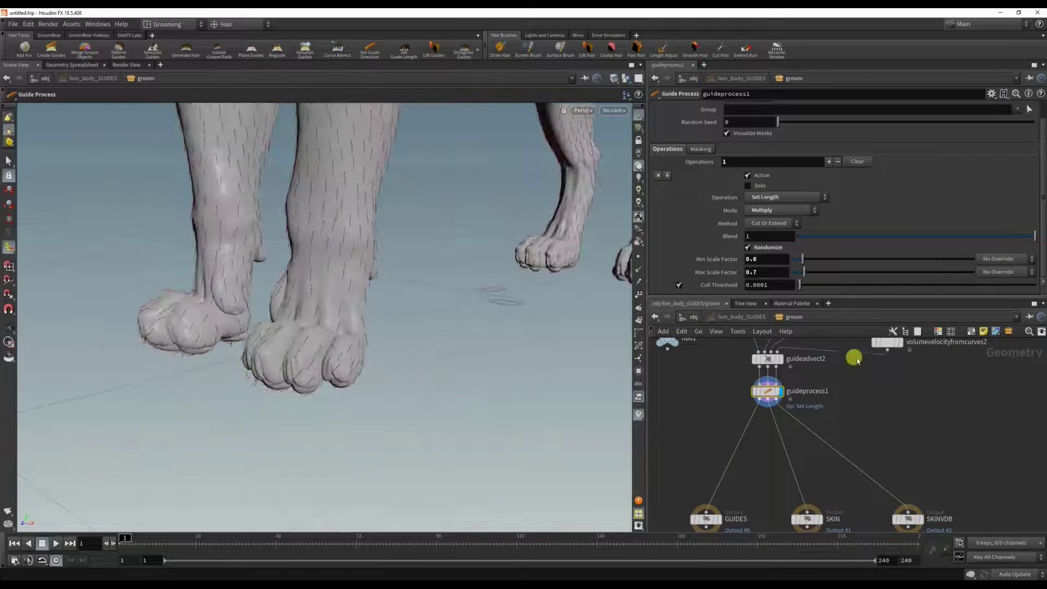
# Return to the object level and set the guide density of lion_body_GUIDES to 5000.
pyautogui.click(693, 317)
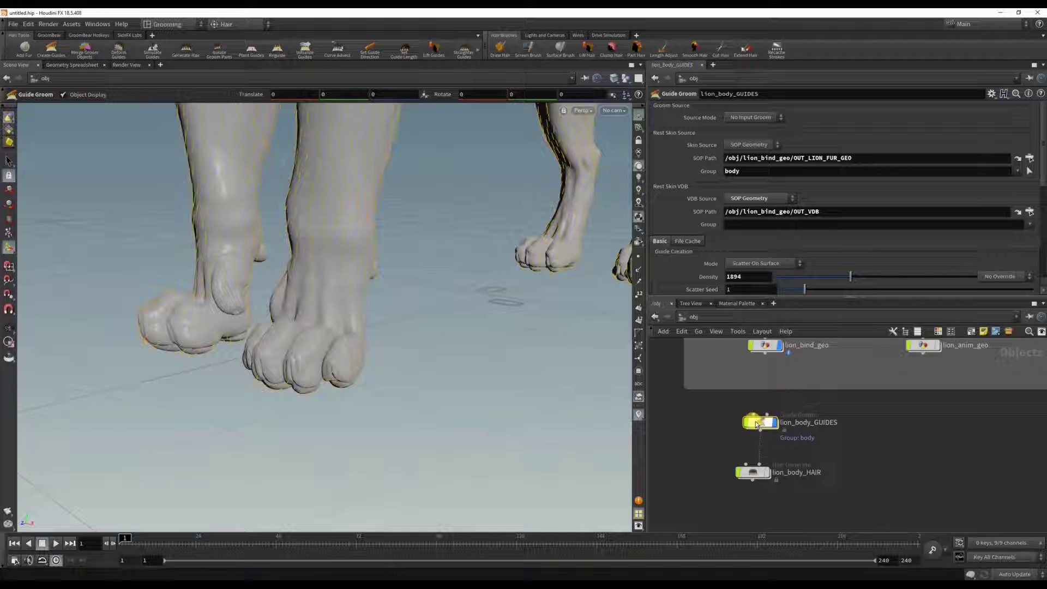
pyautogui.scroll(-3, 796, 239)
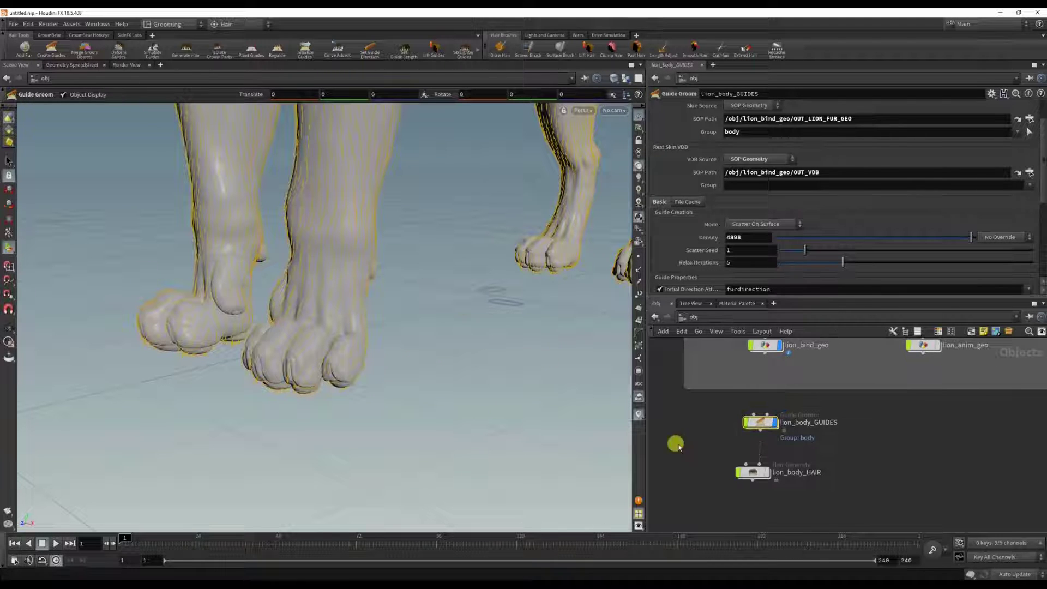
pyautogui.click(702, 456)
pyautogui.keyDown('alt'); pyautogui.moveTo(423, 311); pyautogui.dragTo(361, 376, button='middle'); pyautogui.keyUp('alt')
pyautogui.keyDown('alt'); pyautogui.moveTo(360, 376); pyautogui.dragTo(323, 281, button='right'); pyautogui.keyUp('alt')
pyautogui.moveTo(322, 281); pyautogui.dragTo(293, 336)
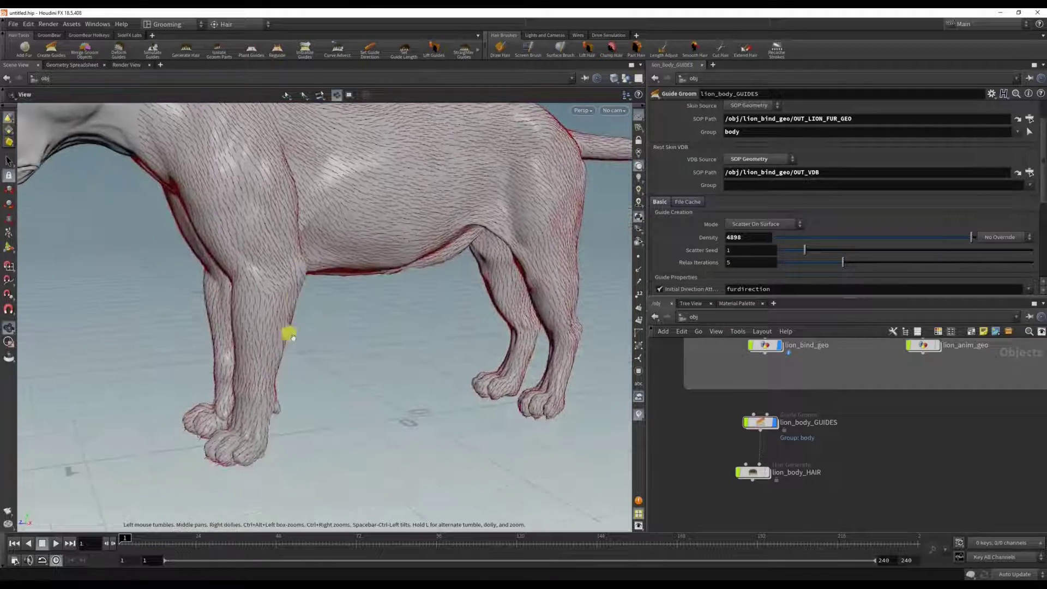
pyautogui.press('Return')
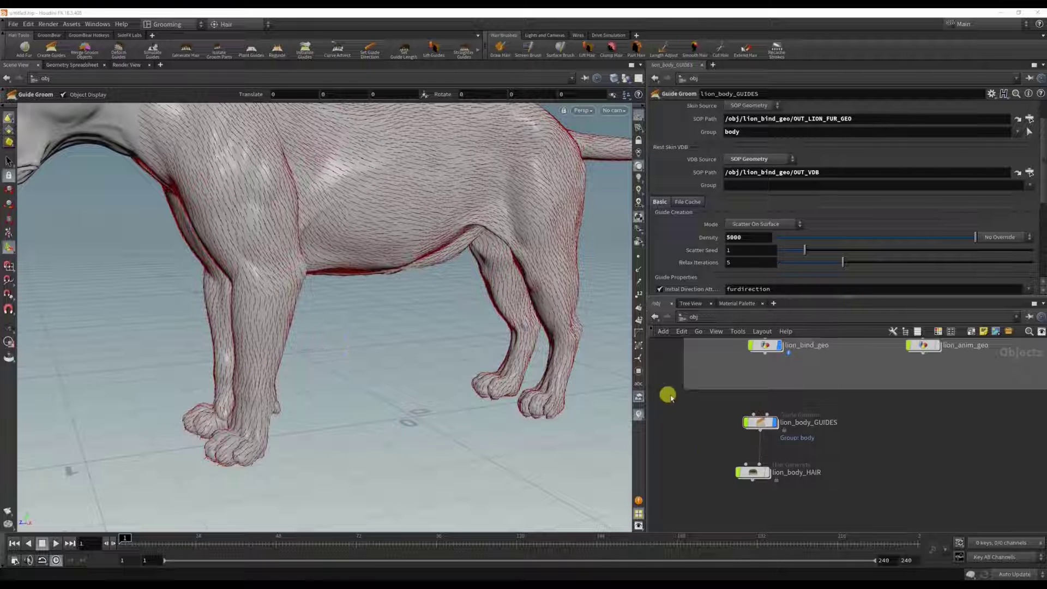
# Reopen the groom network of lion_body_GUIDES and shift the three output nodes farther below guideprocess1.
pyautogui.click(758, 421)
pyautogui.doubleClick(758, 421)
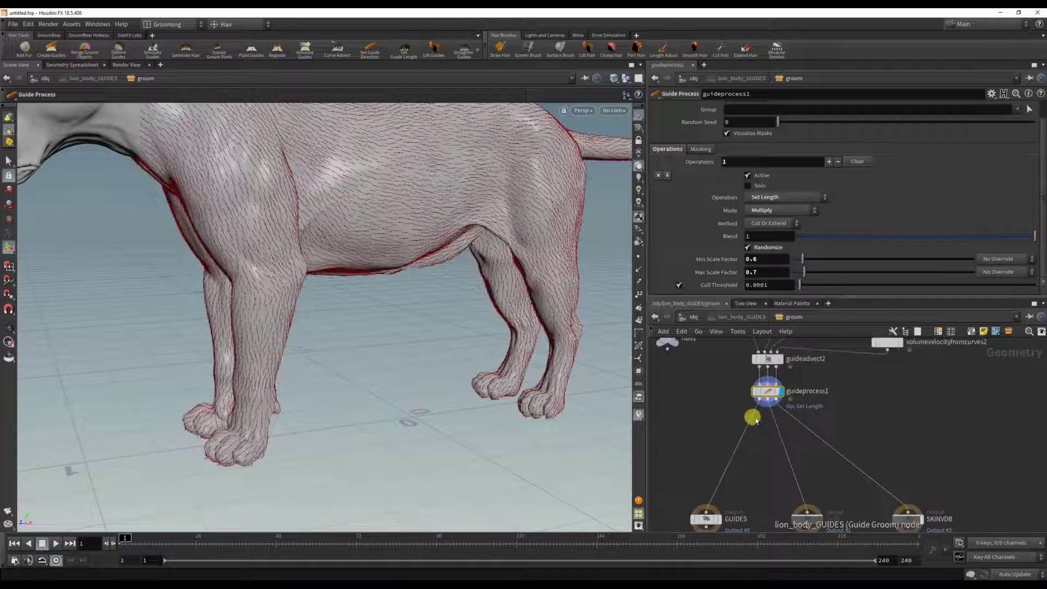
pyautogui.moveTo(952, 501); pyautogui.dragTo(698, 392)
pyautogui.moveTo(750, 442); pyautogui.dragTo(752, 500)
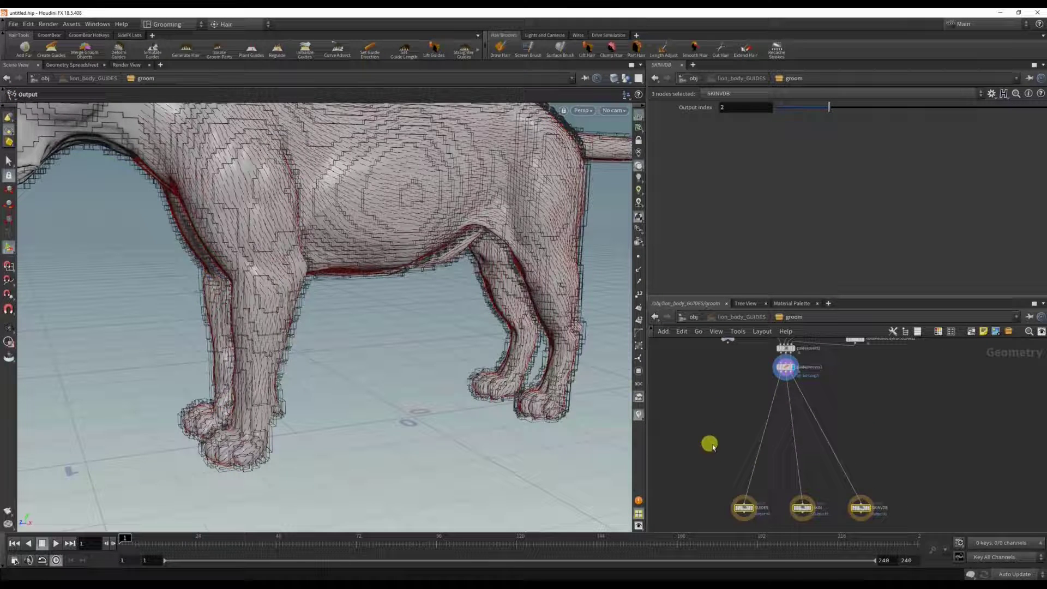
# Insert a Guide Collide With VDB node between guideprocess1 and the three outputs, and display its result.
pyautogui.click(711, 447)
pyautogui.press('Tab')
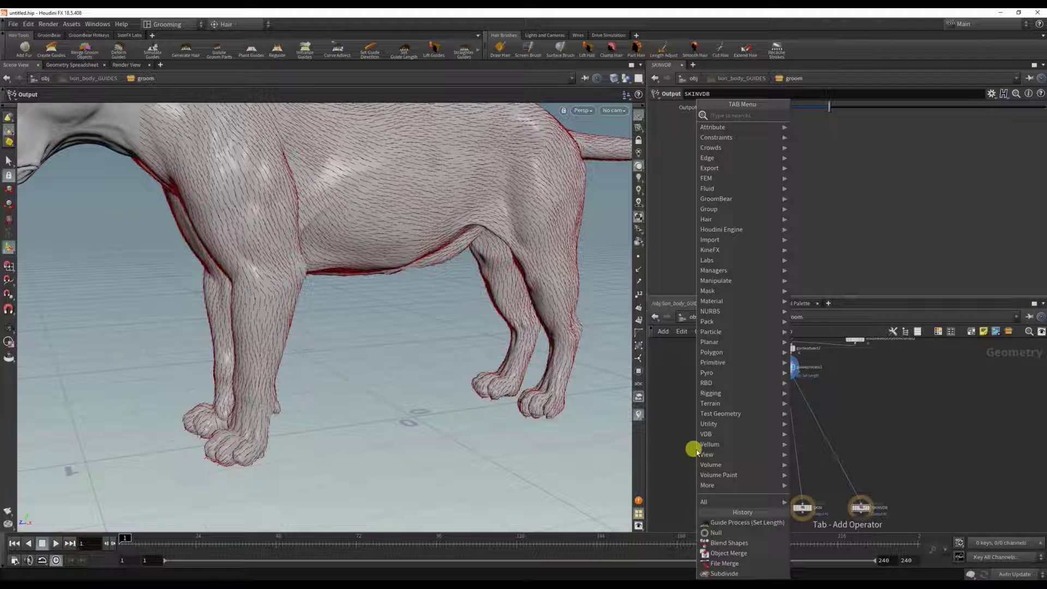
pyautogui.write('guide')
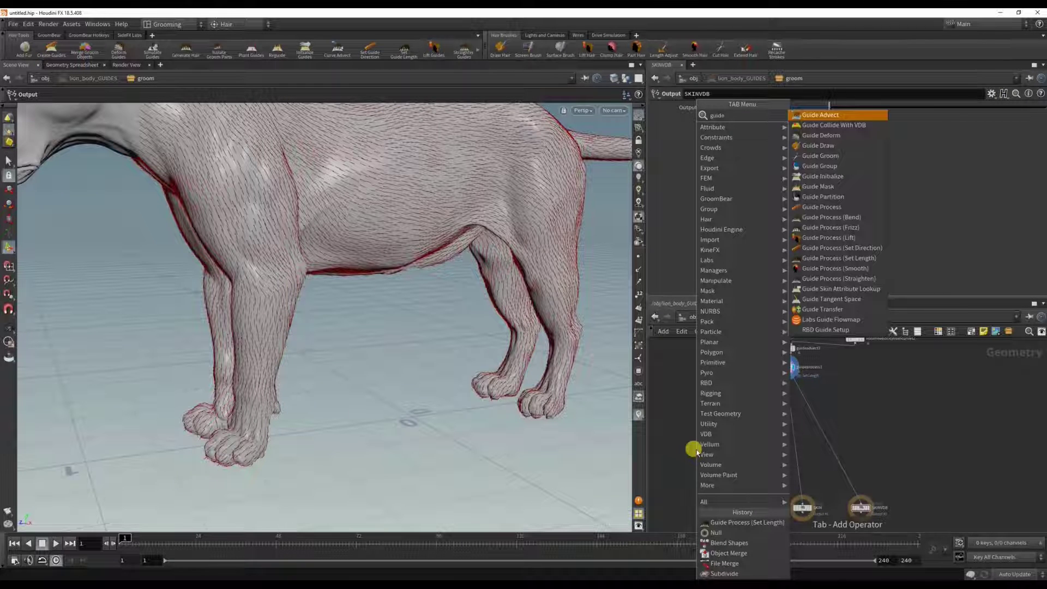
pyautogui.write('vdb')
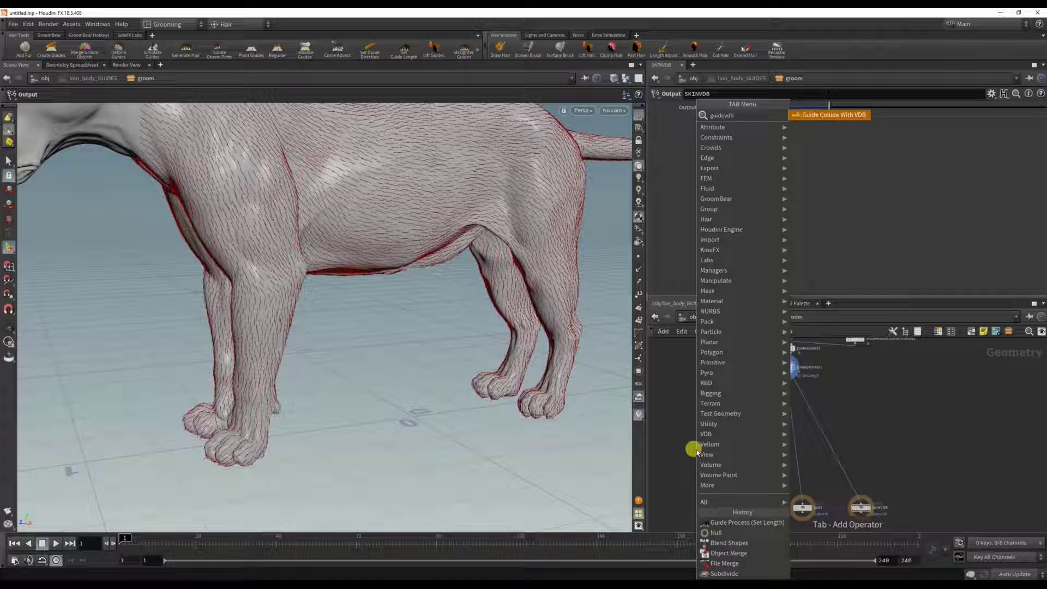
pyautogui.press('Return')
pyautogui.click(697, 453)
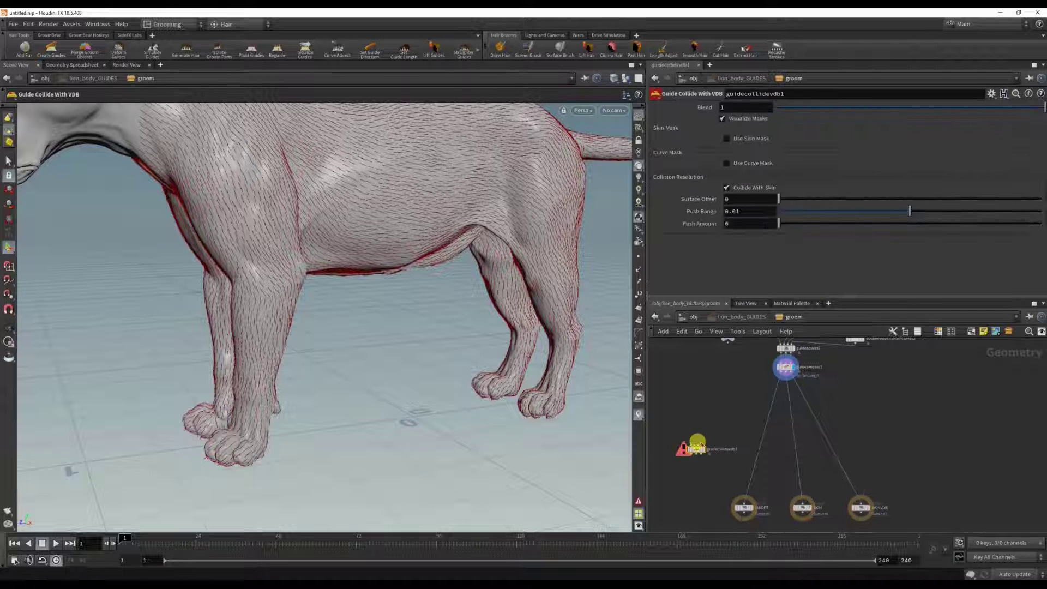
pyautogui.moveTo(697, 445); pyautogui.dragTo(793, 474)
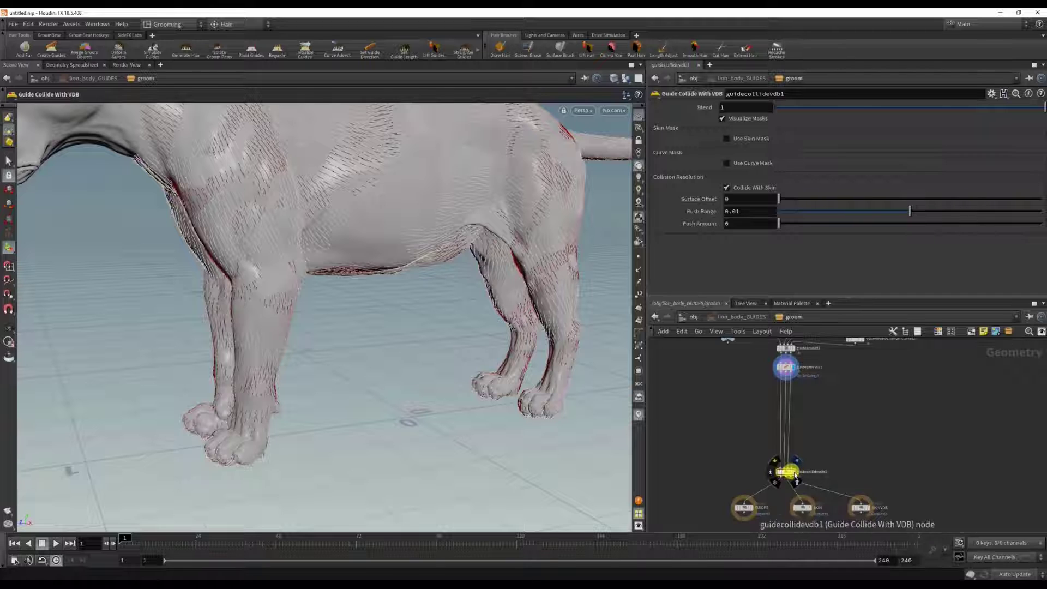
pyautogui.click(796, 473)
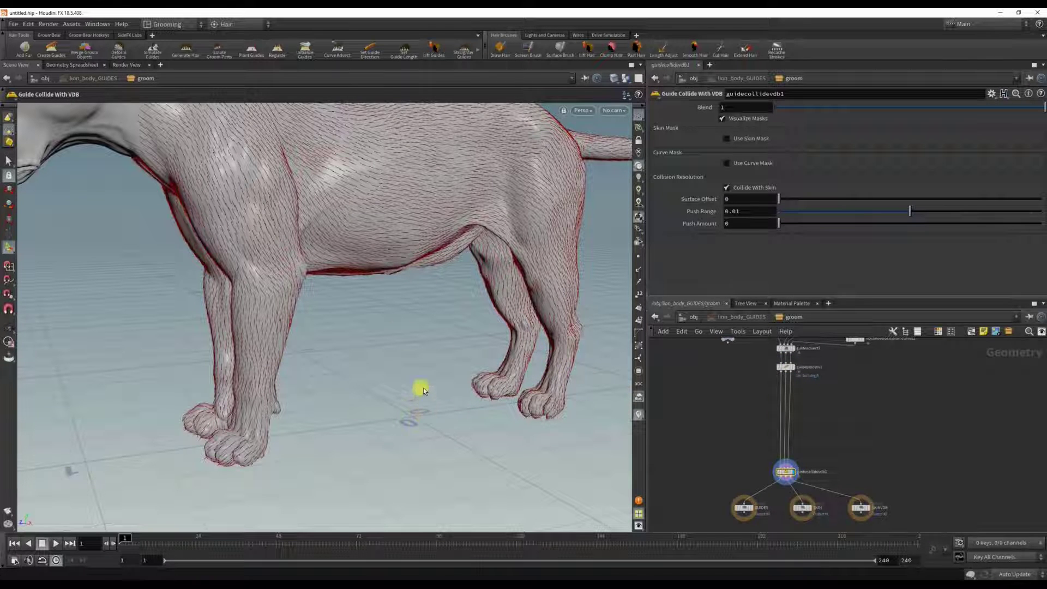
# Lift the guides off the skin with a surface offset of about 0.00047 and a push amount of about 0.00016.
pyautogui.press('Escape')
pyautogui.moveTo(528, 158); pyautogui.dragTo(529, 275, button='middle')
pyautogui.moveTo(222, 273); pyautogui.dragTo(327, 276, button='right')
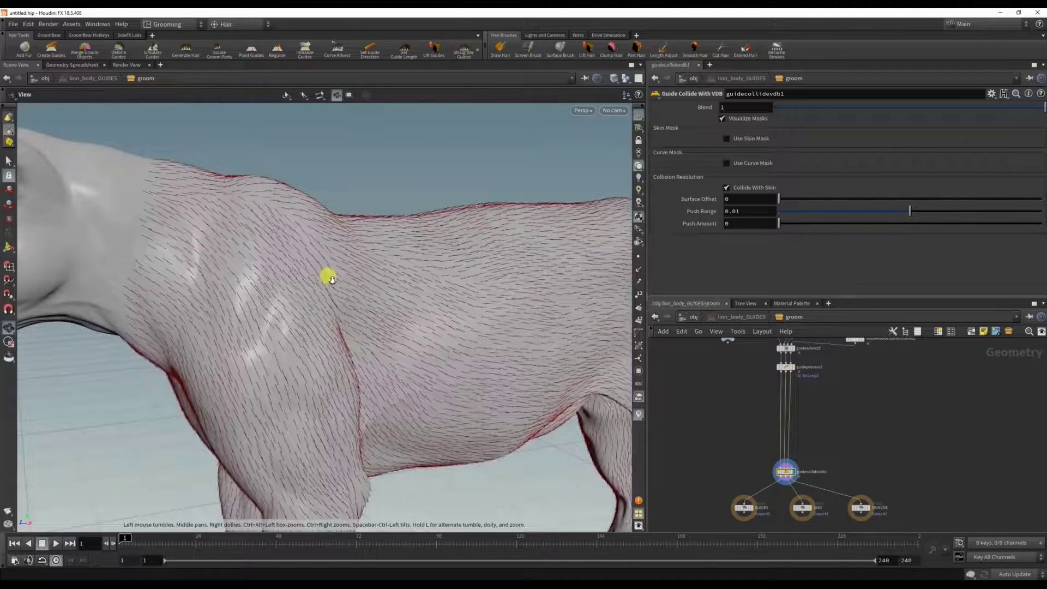
pyautogui.moveTo(344, 289); pyautogui.dragTo(390, 267)
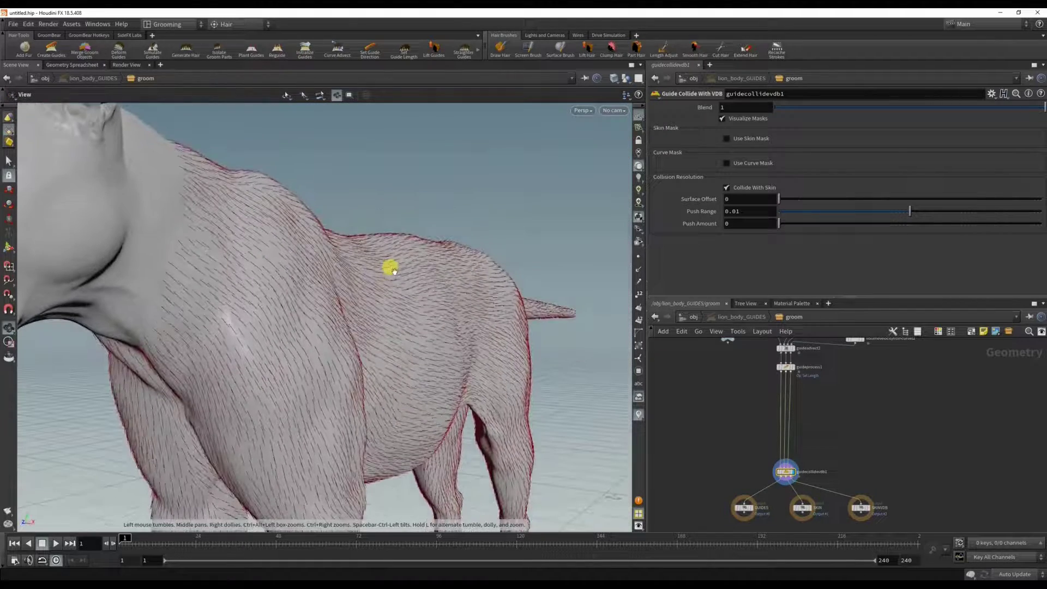
pyautogui.press('Return')
pyautogui.moveTo(781, 199); pyautogui.dragTo(823, 198)
pyautogui.moveTo(800, 232)
pyautogui.mouseDown()
pyautogui.moveTo(831, 226)
pyautogui.moveTo(757, 220)
pyautogui.moveTo(813, 230)
pyautogui.moveTo(759, 227)
pyautogui.moveTo(792, 228)
pyautogui.mouseUp()
pyautogui.press('Escape')
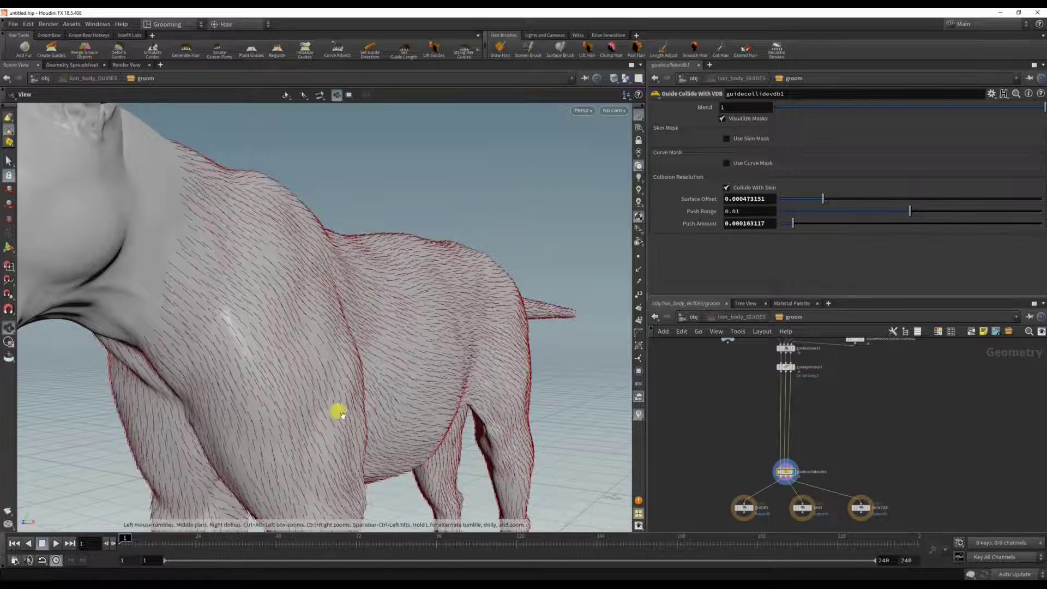
pyautogui.moveTo(339, 411); pyautogui.dragTo(355, 275)
pyautogui.press('Return')
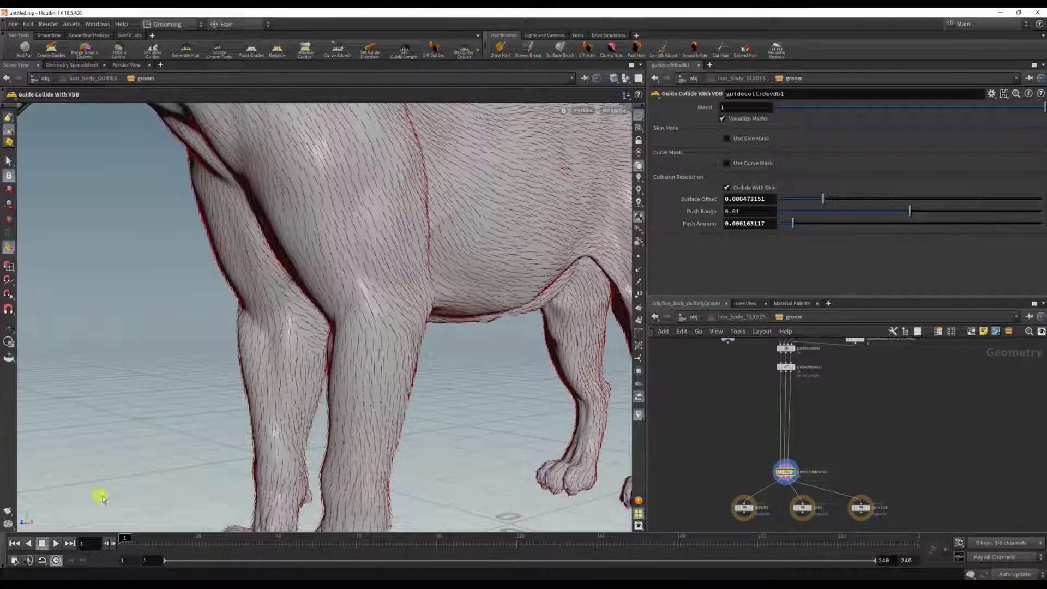
# Add a Guide Skin Attribute Lookup node beside guidecollidevdb1.
pyautogui.moveTo(737, 463); pyautogui.dragTo(726, 415, button='middle')
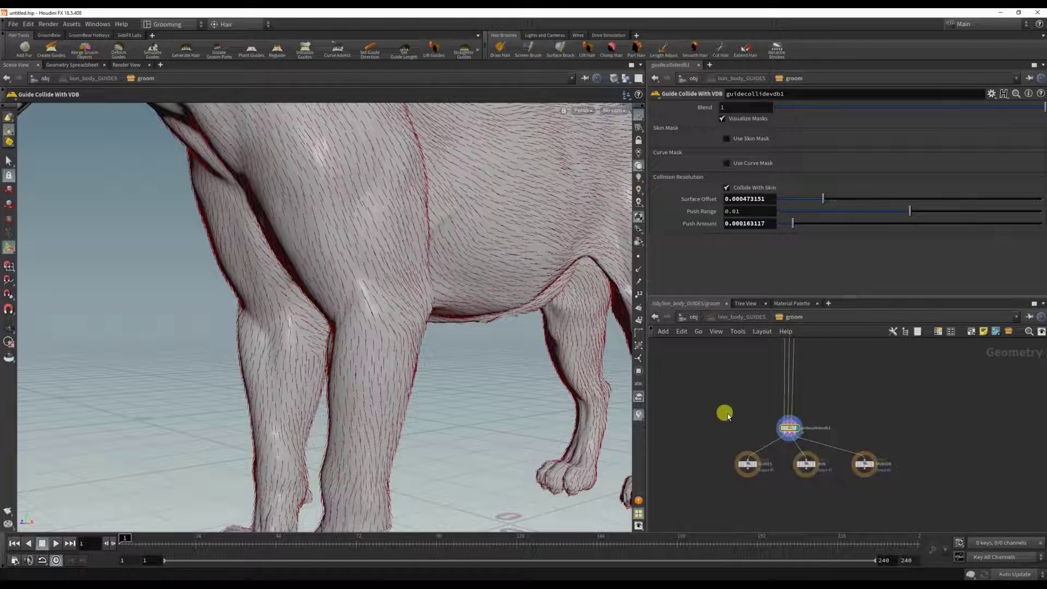
pyautogui.press('Tab')
pyautogui.write('guideskina')
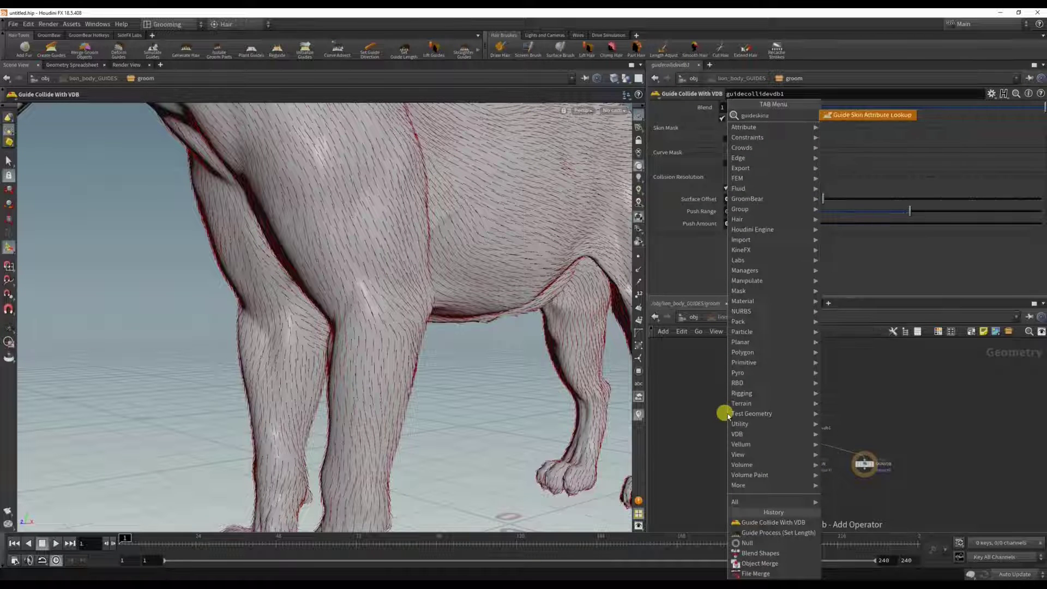
pyautogui.press('Return')
pyautogui.click(703, 439)
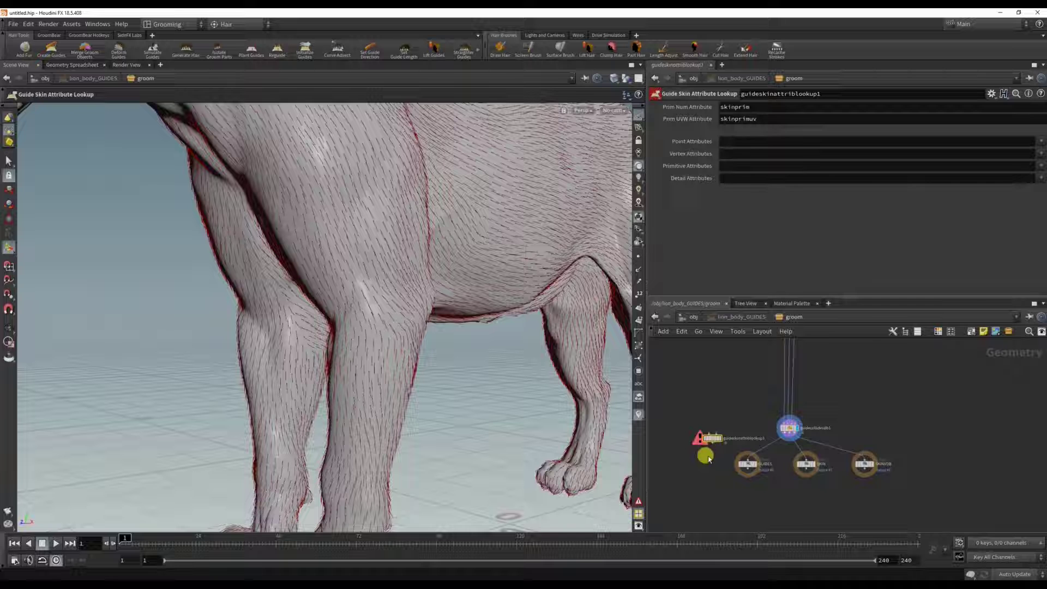
# Add a Rest Position node just below the Guide Skin Attribute Lookup node.
pyautogui.press('Tab')
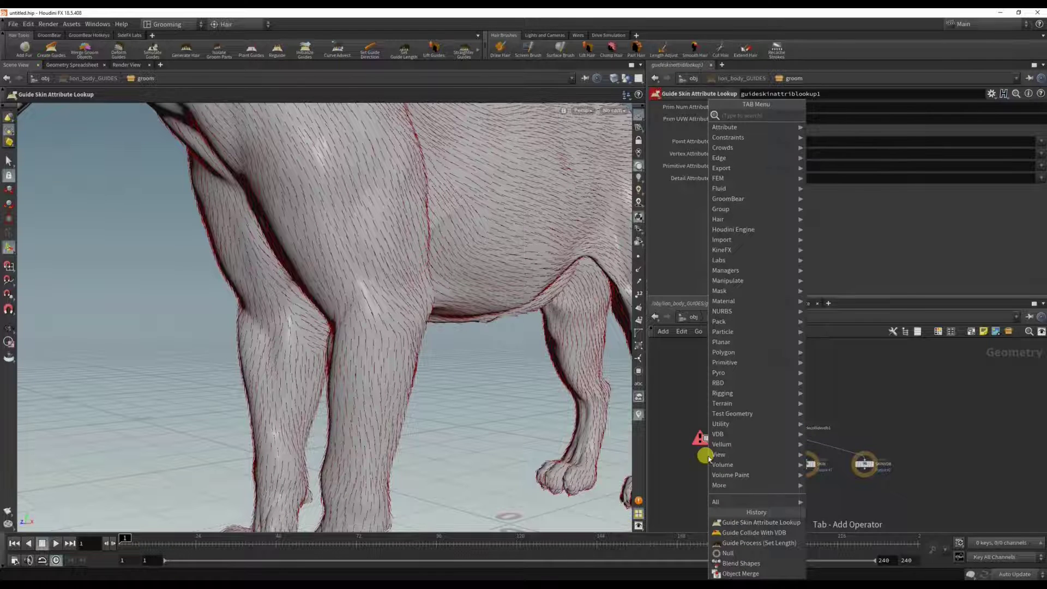
pyautogui.write('res')
pyautogui.press('Down')
pyautogui.press('Return')
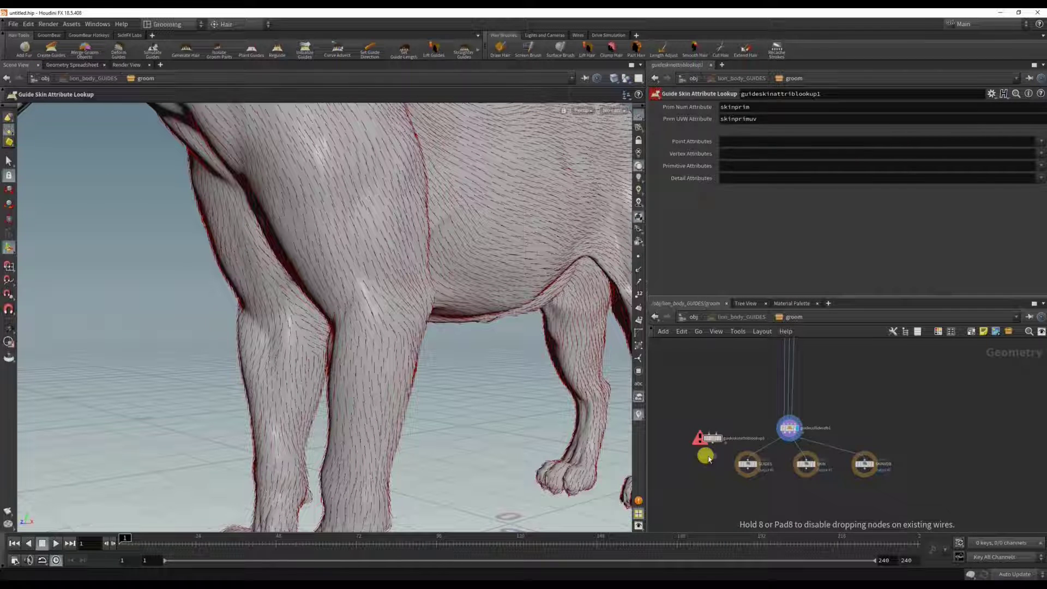
pyautogui.click(708, 455)
# Move the three outputs lower and insert guideskinattriblookup1 and rest1 into the wire leading to the GUIDES output.
pyautogui.moveTo(833, 492); pyautogui.dragTo(753, 504)
pyautogui.click(737, 451)
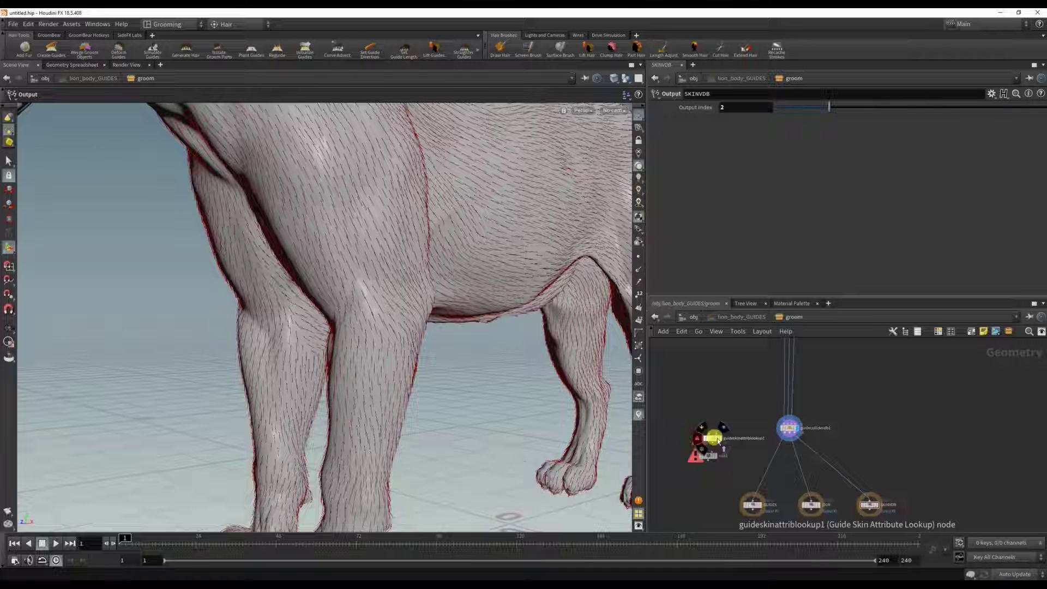
pyautogui.moveTo(710, 438); pyautogui.dragTo(776, 456)
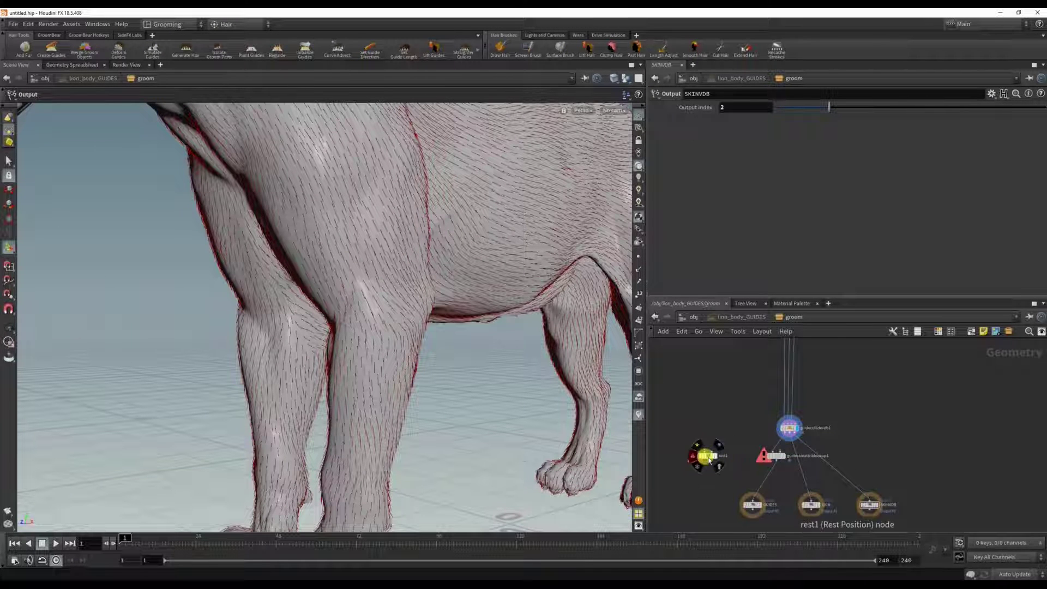
pyautogui.moveTo(705, 455); pyautogui.dragTo(769, 485)
pyautogui.scroll(3, 769, 484)
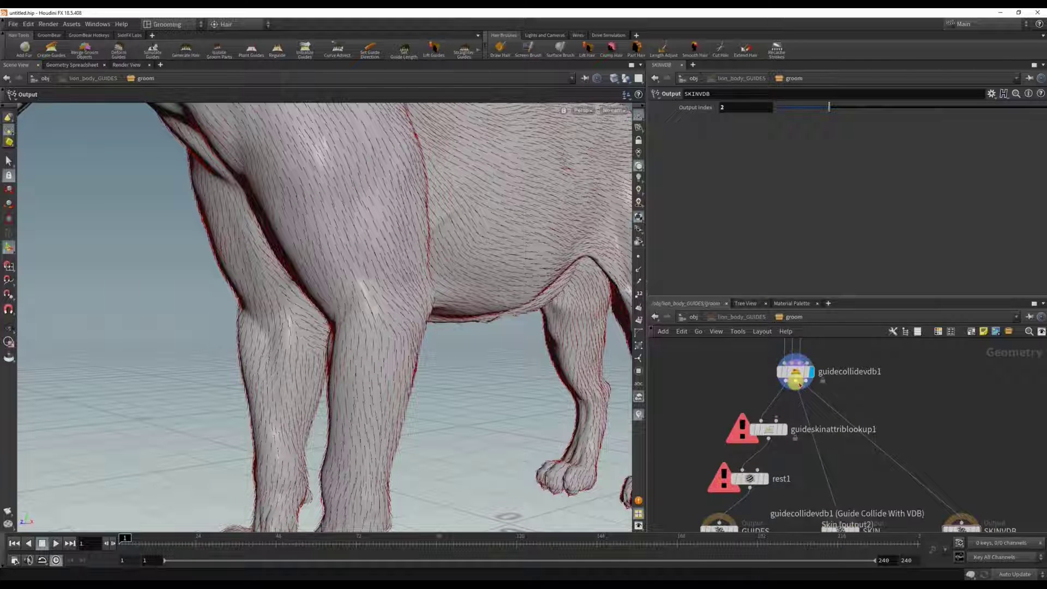
# Wire the skin output of guidecollidevdb1 into the second input of guideskinattriblookup1 and display the GUIDES output.
pyautogui.click(767, 428)
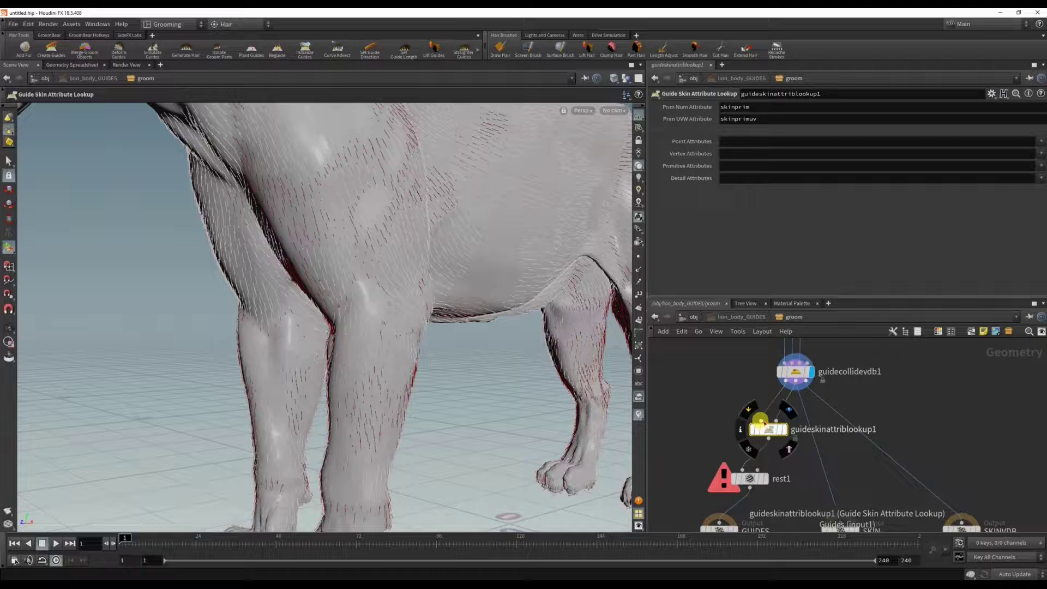
pyautogui.click(753, 483)
pyautogui.scroll(-3, 754, 478)
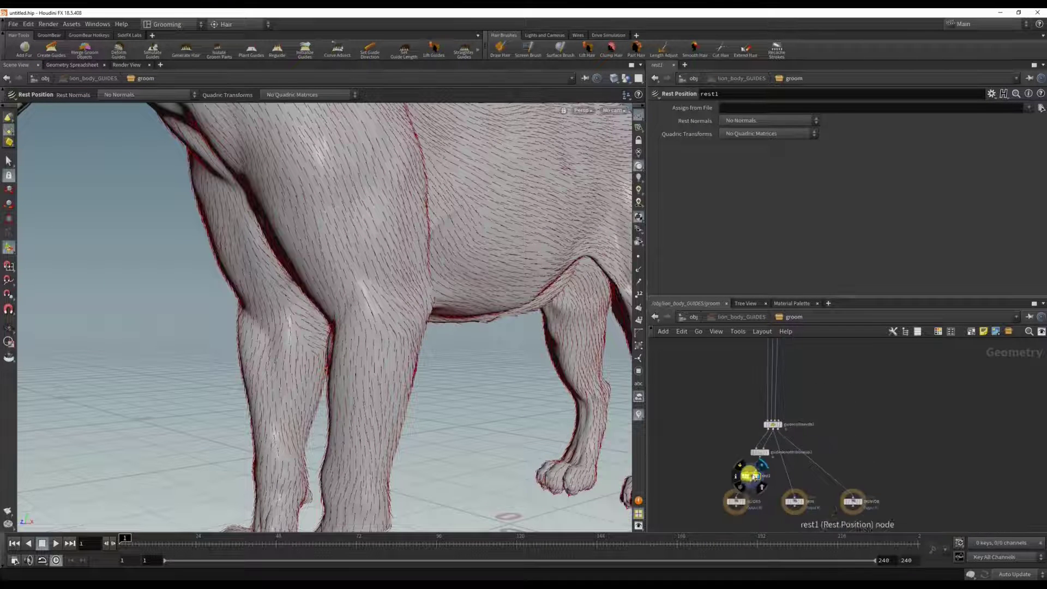
pyautogui.scroll(3, 749, 486)
pyautogui.click(731, 511)
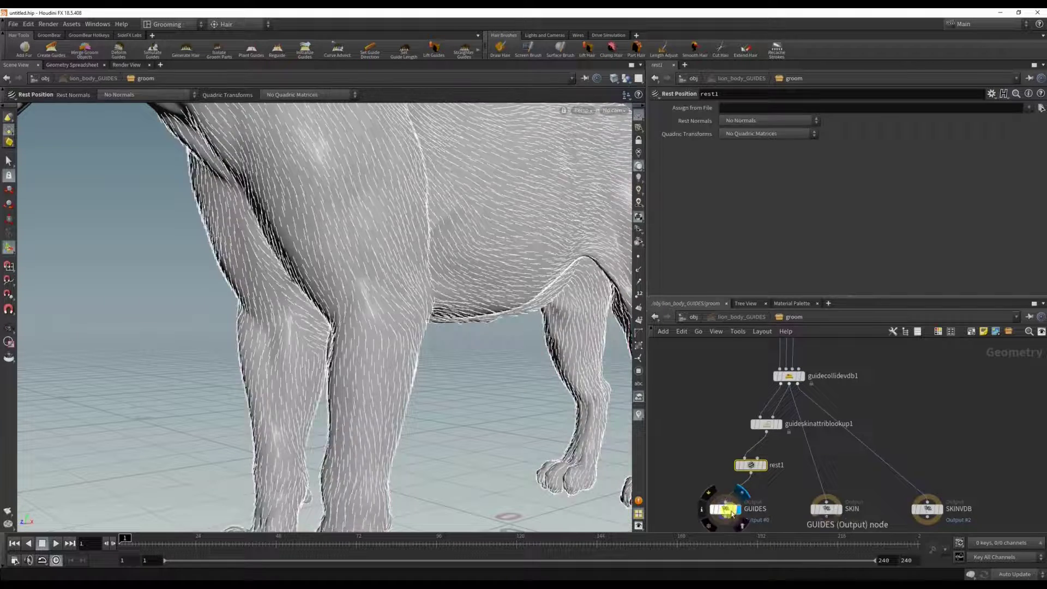
pyautogui.click(731, 511)
pyautogui.scroll(-4, 721, 426)
pyautogui.moveTo(764, 376); pyautogui.dragTo(763, 454, button='middle')
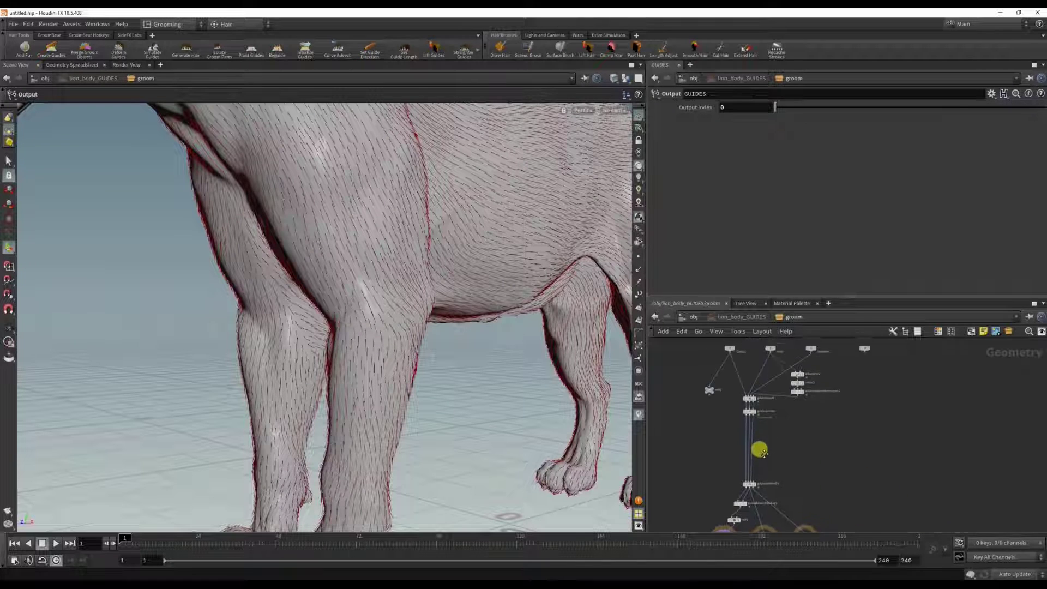
# Examine the guides across the whole lion body, then closely on the legs and paws.
pyautogui.press('space')
pyautogui.moveTo(494, 315); pyautogui.dragTo(409, 265, button='right')
pyautogui.moveTo(409, 265); pyautogui.dragTo(359, 331, button='middle')
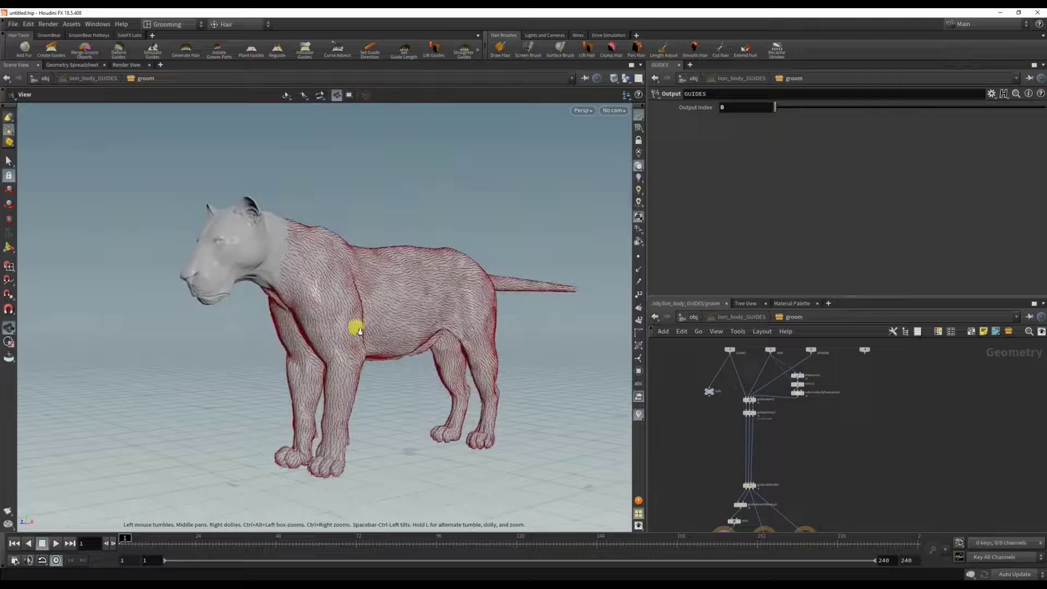
pyautogui.moveTo(359, 331); pyautogui.dragTo(434, 351, button='right')
pyautogui.moveTo(357, 351)
pyautogui.mouseDown()
pyautogui.moveTo(370, 334)
pyautogui.moveTo(353, 360)
pyautogui.moveTo(349, 352)
pyautogui.mouseUp()
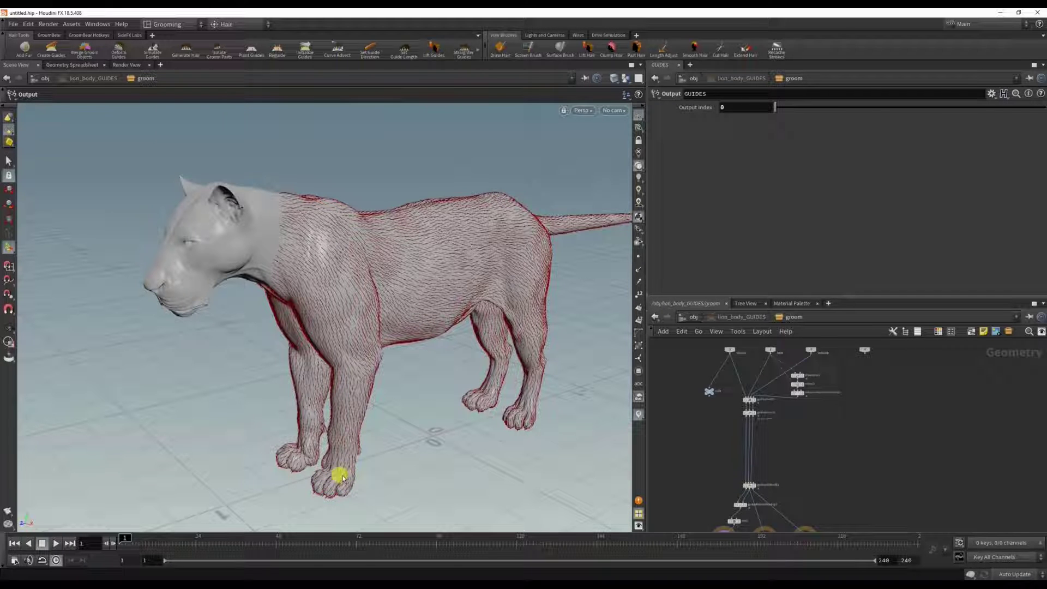
pyautogui.keyDown('alt'); pyautogui.moveTo(347, 383); pyautogui.dragTo(280, 163, button='middle'); pyautogui.keyUp('alt')
pyautogui.keyDown('alt'); pyautogui.moveTo(281, 164); pyautogui.dragTo(693, 317, button='right'); pyautogui.keyUp('alt')
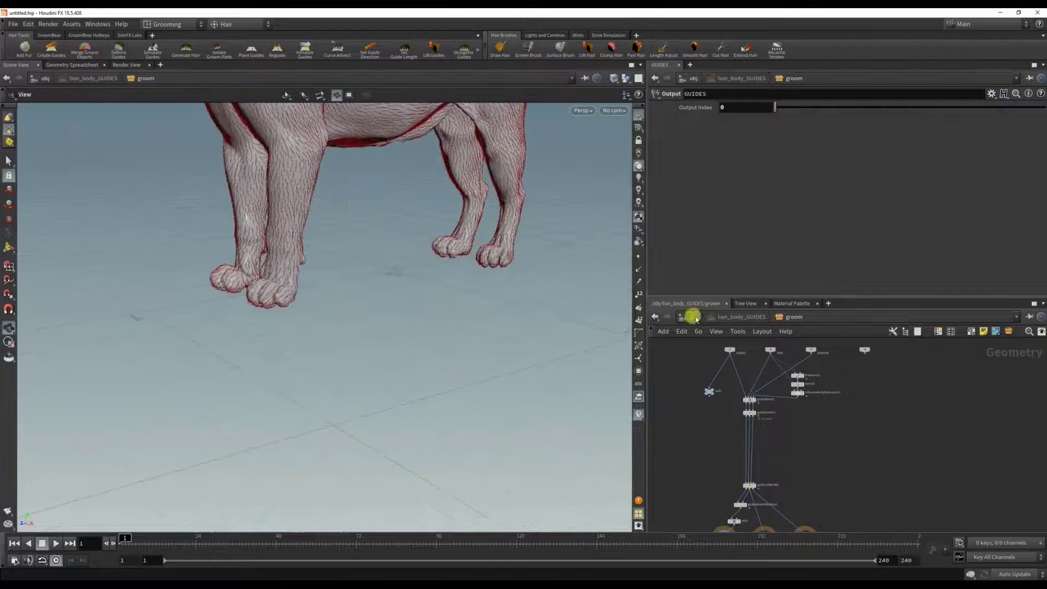
pyautogui.keyDown('alt'); pyautogui.moveTo(317, 262); pyautogui.dragTo(324, 383, button='middle'); pyautogui.keyUp('alt')
pyautogui.keyDown('alt'); pyautogui.moveTo(325, 383); pyautogui.dragTo(430, 380, button='right'); pyautogui.keyUp('alt')
pyautogui.keyDown('alt'); pyautogui.moveTo(231, 292); pyautogui.dragTo(241, 255); pyautogui.keyUp('alt')
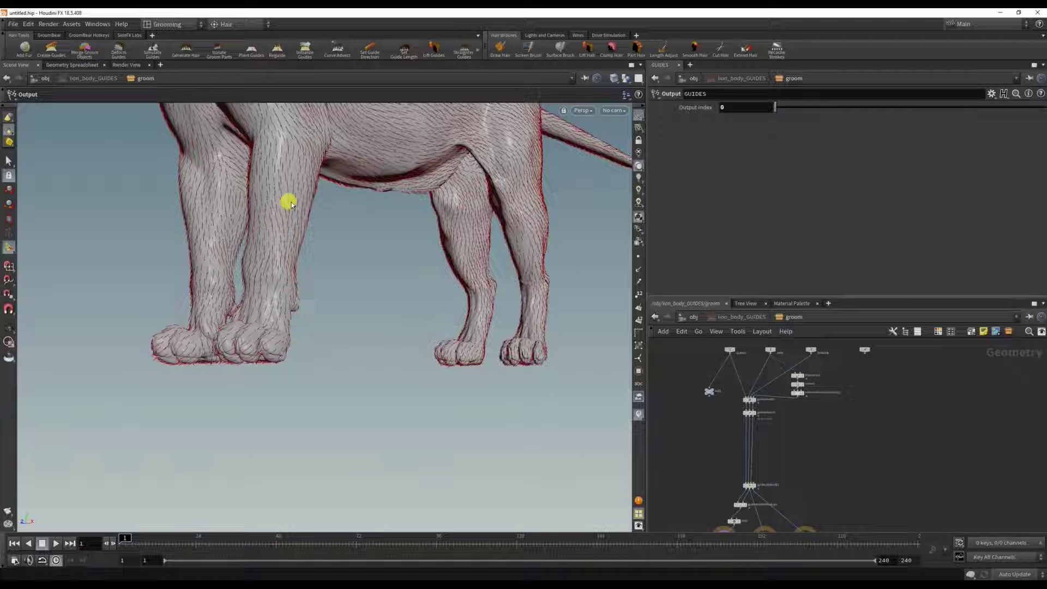
pyautogui.keyDown('alt'); pyautogui.moveTo(276, 249); pyautogui.dragTo(298, 309, button='middle'); pyautogui.keyUp('alt')
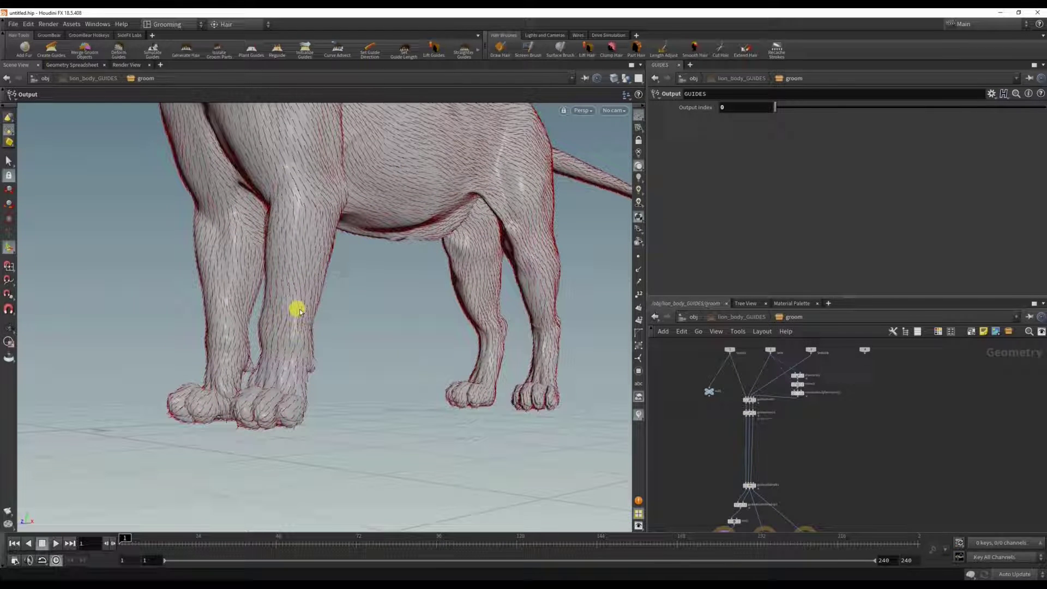